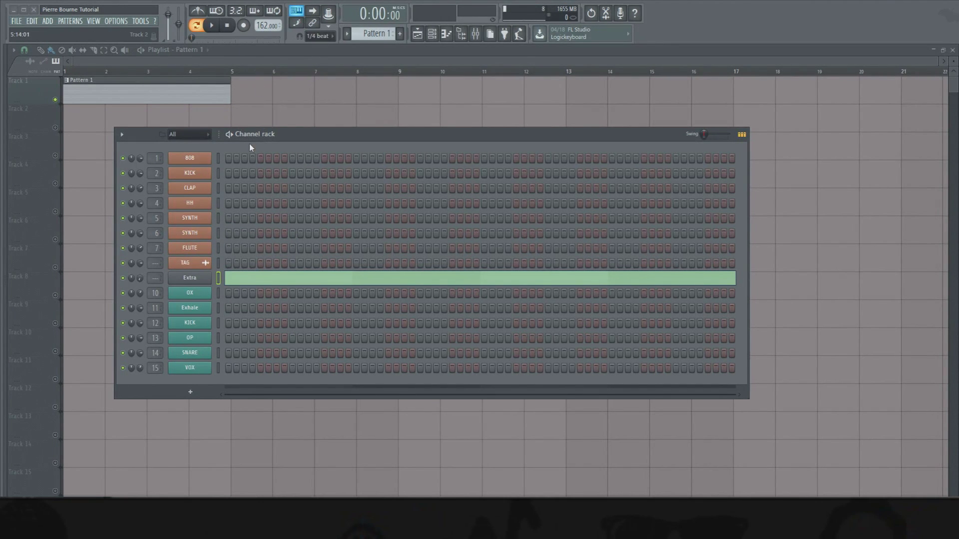
Step: Fill the HH channel with a hit every 2 steps and check its Cut itself option
{"action": "right_click", "coordinate": [186, 205]}
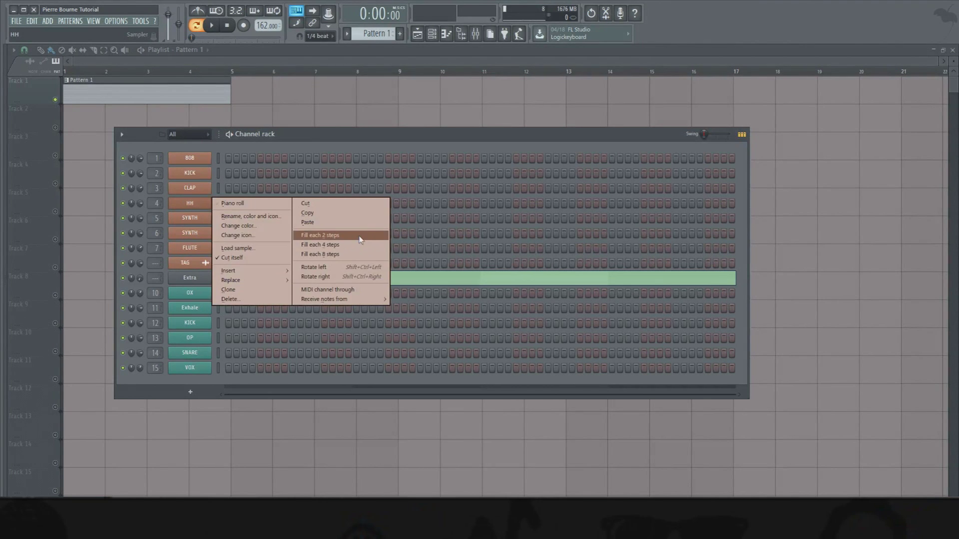
{"action": "left_click", "coordinate": [359, 238]}
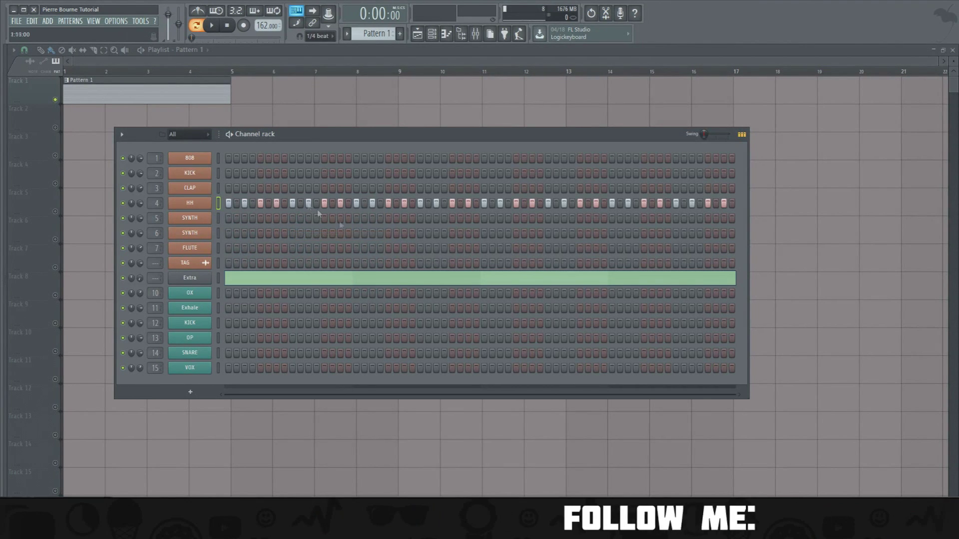
{"action": "right_click", "coordinate": [185, 206]}
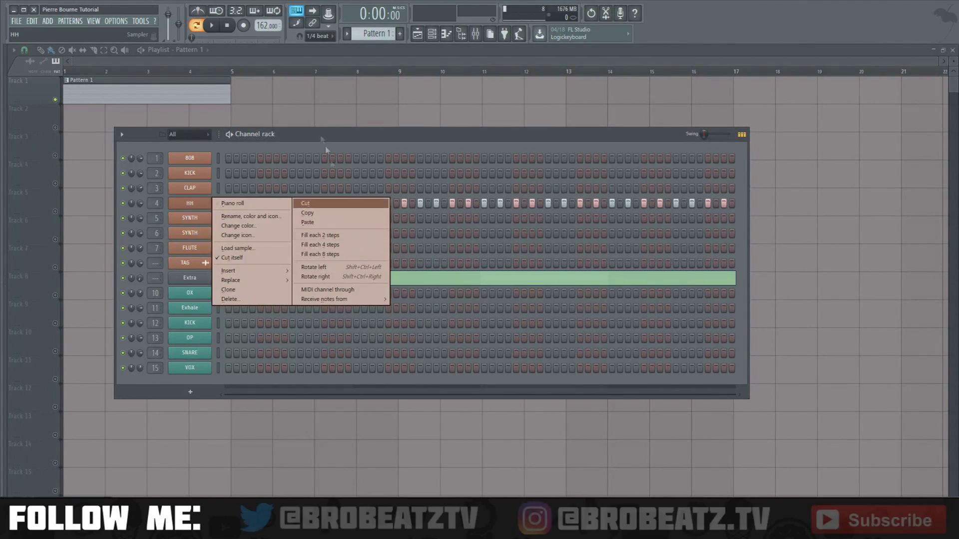
{"action": "left_click", "coordinate": [316, 140]}
{"action": "right_click", "coordinate": [206, 204]}
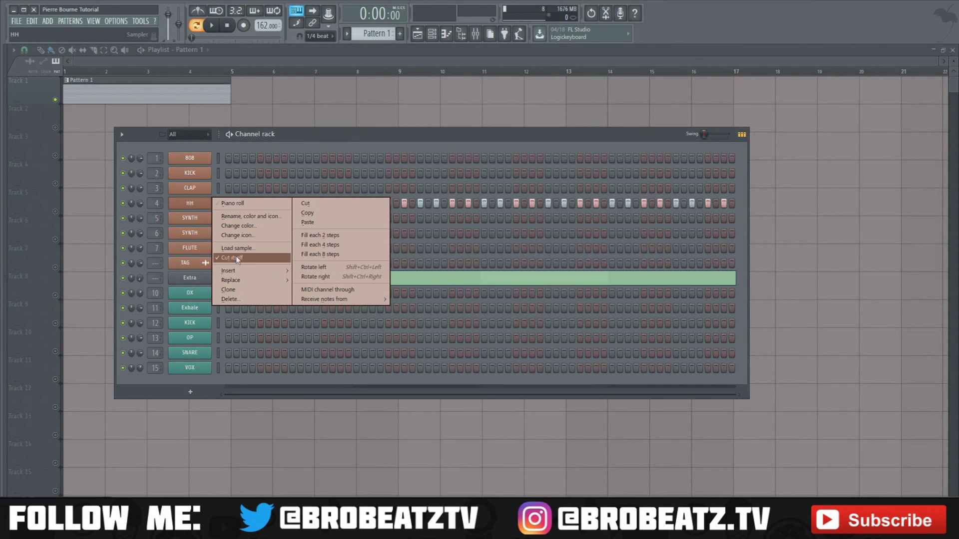
{"action": "left_click", "coordinate": [230, 158]}
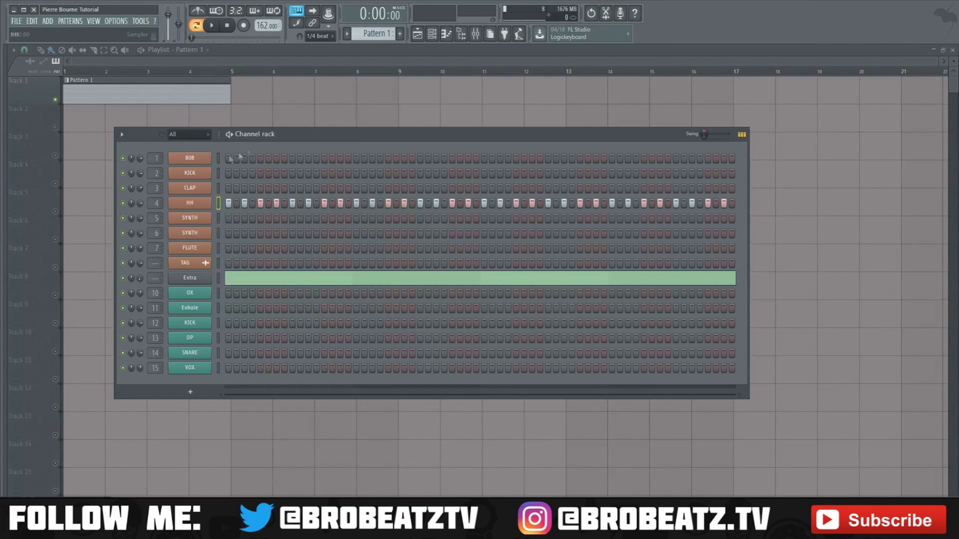
Step: Open the 808 channel's sample in Edison and detect its pitch regions to find the root note
{"action": "left_click", "coordinate": [200, 159]}
{"action": "left_click", "coordinate": [160, 205]}
{"action": "left_click", "coordinate": [135, 205]}
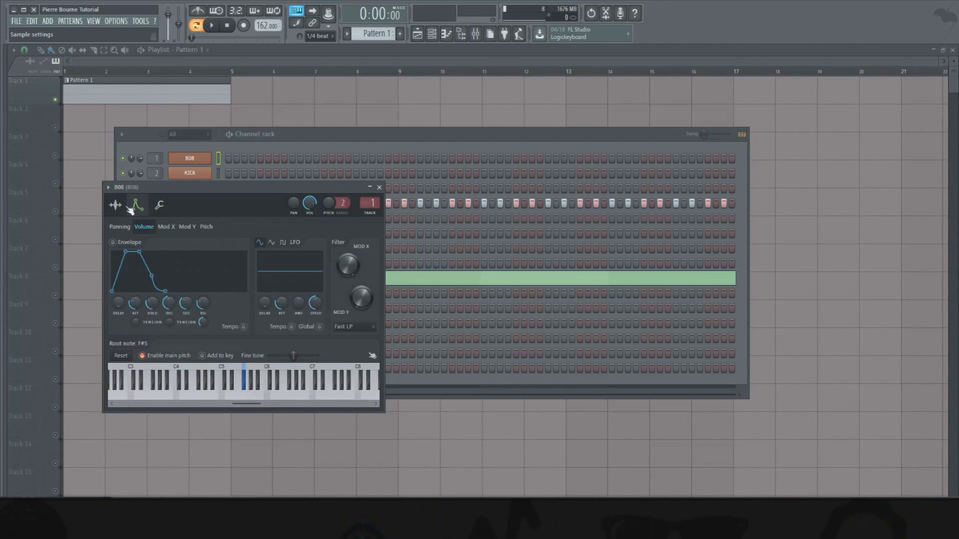
{"action": "left_click", "coordinate": [116, 205]}
{"action": "right_click", "coordinate": [206, 363]}
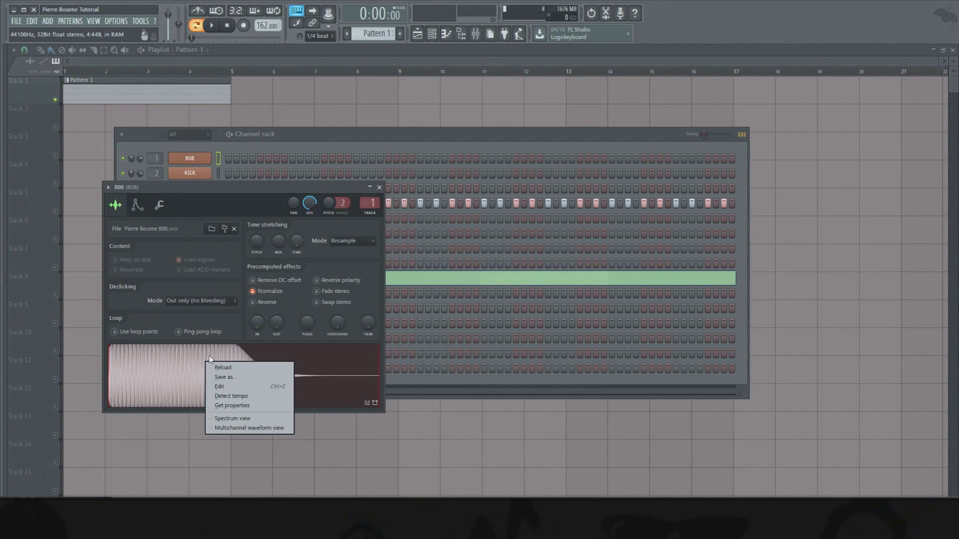
{"action": "left_click", "coordinate": [223, 387]}
{"action": "right_click", "coordinate": [222, 242]}
{"action": "mouse_move", "coordinate": [239, 290]}
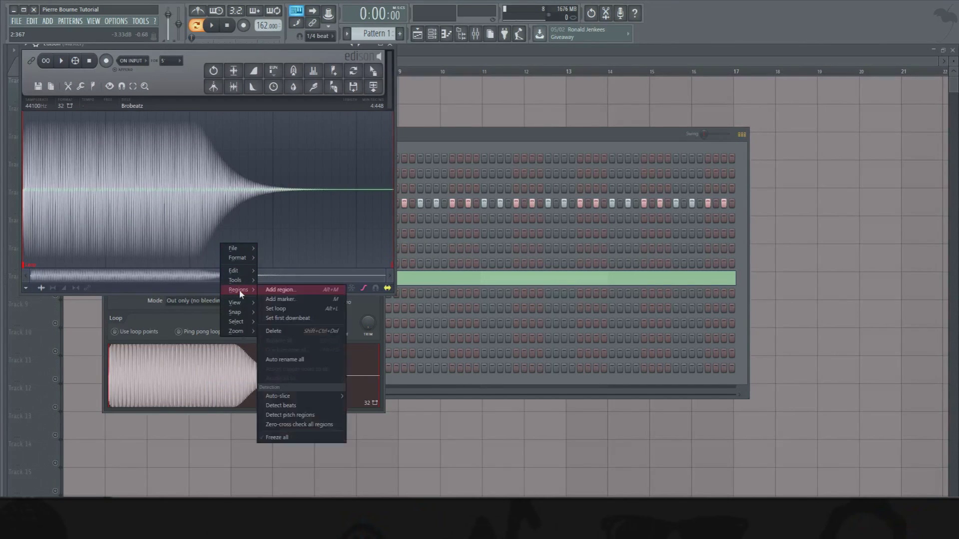
{"action": "left_click", "coordinate": [280, 417]}
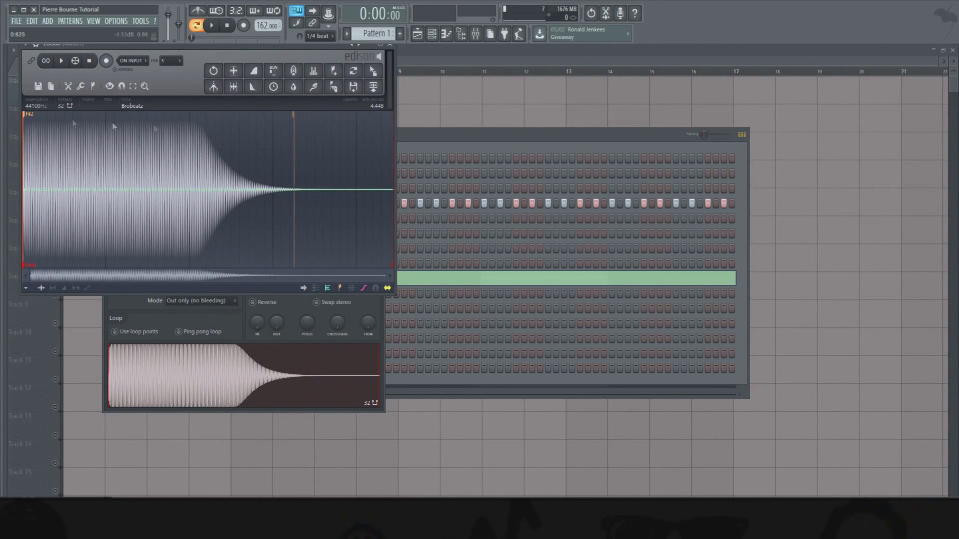
{"action": "left_click", "coordinate": [390, 44]}
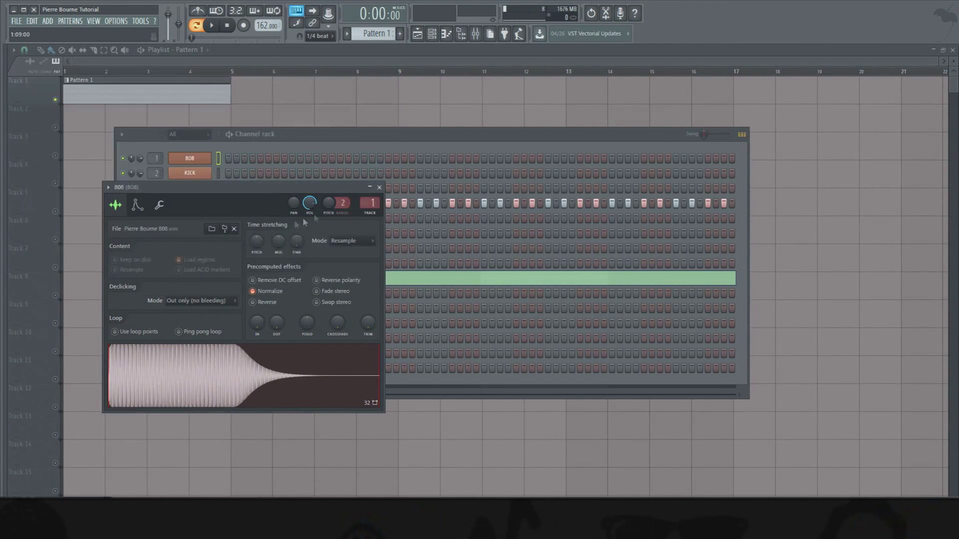
{"action": "left_click", "coordinate": [385, 189]}
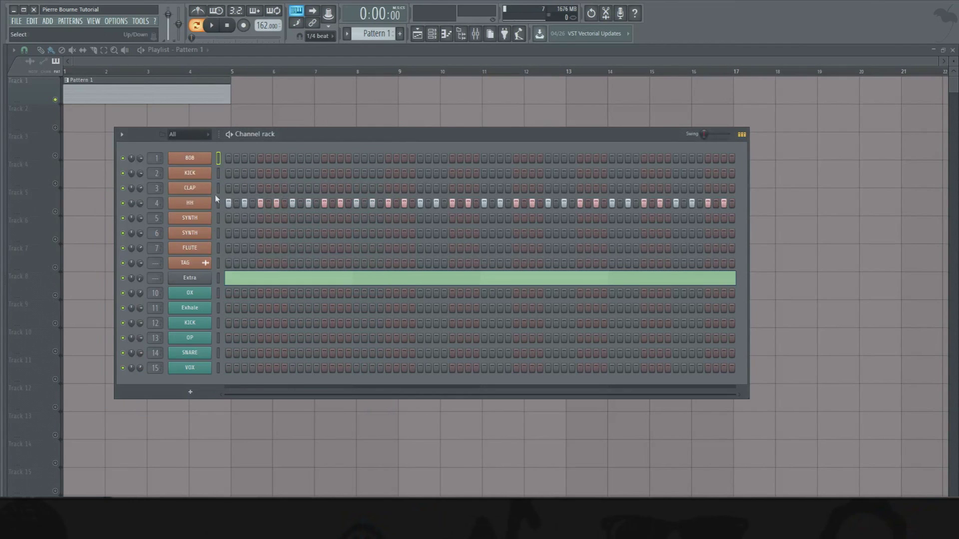
Step: Examine the instruments and presets used by both SYNTH channels and the FLUTE channel
{"action": "left_click", "coordinate": [190, 218]}
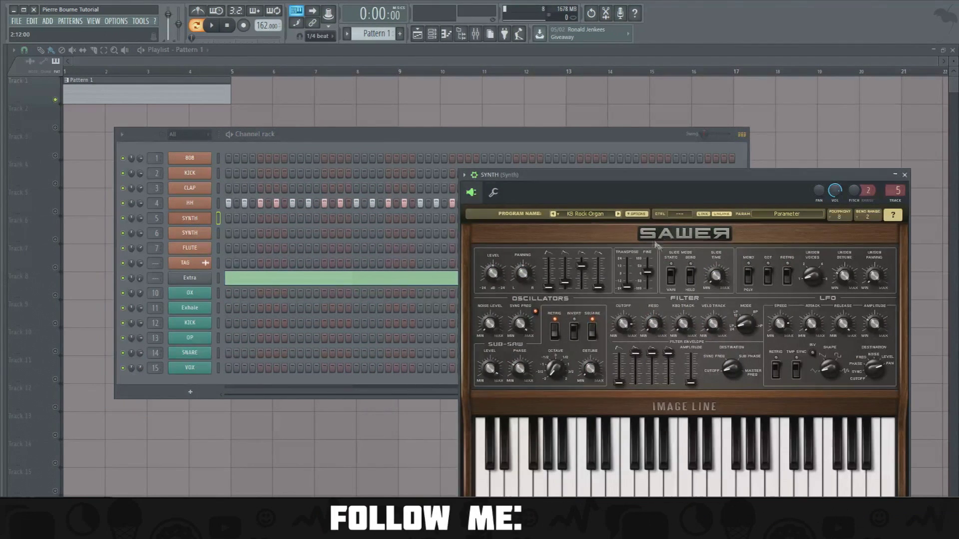
{"action": "left_click_drag", "start_coordinate": [634, 193], "coordinate": [513, 141]}
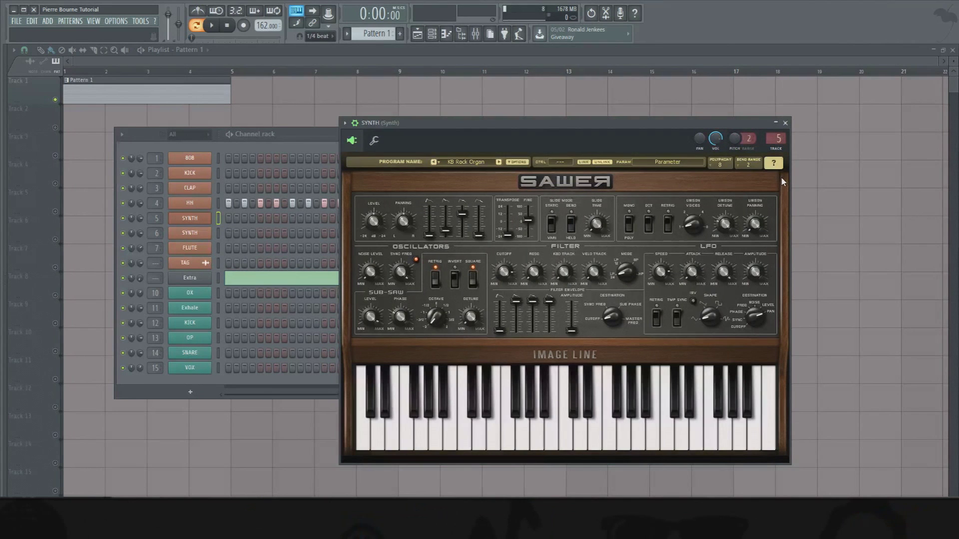
{"action": "left_click", "coordinate": [190, 233]}
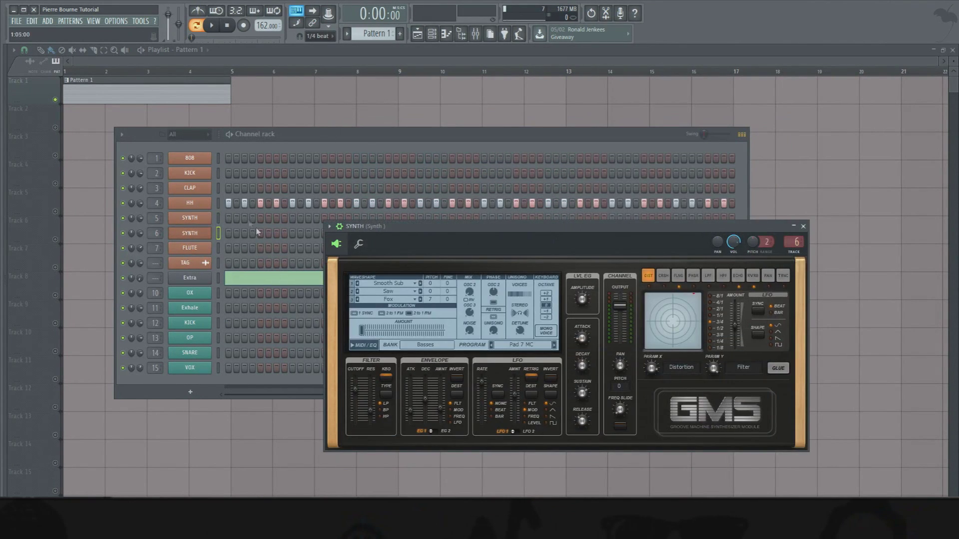
{"action": "left_click", "coordinate": [191, 218]}
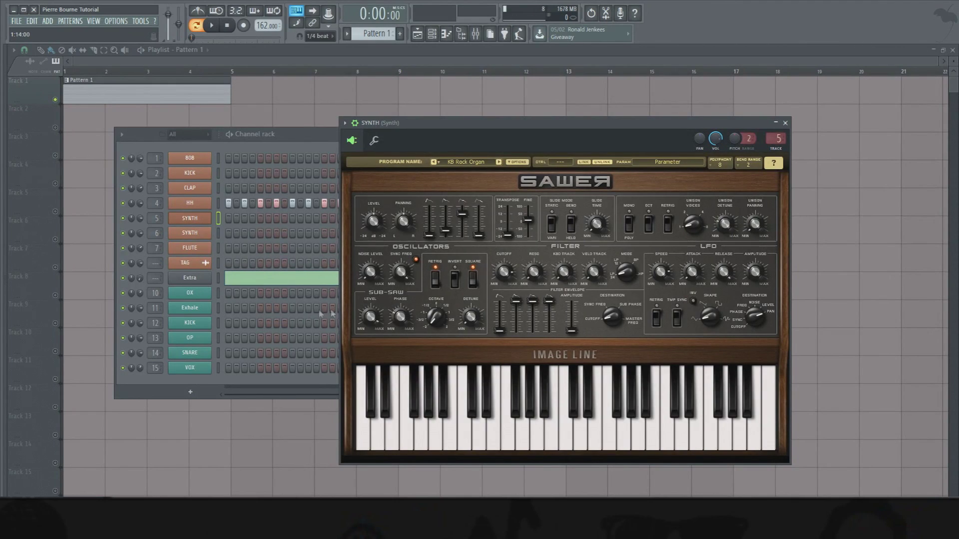
{"action": "left_click", "coordinate": [204, 249]}
{"action": "left_click_drag", "start_coordinate": [132, 136], "coordinate": [343, 168]}
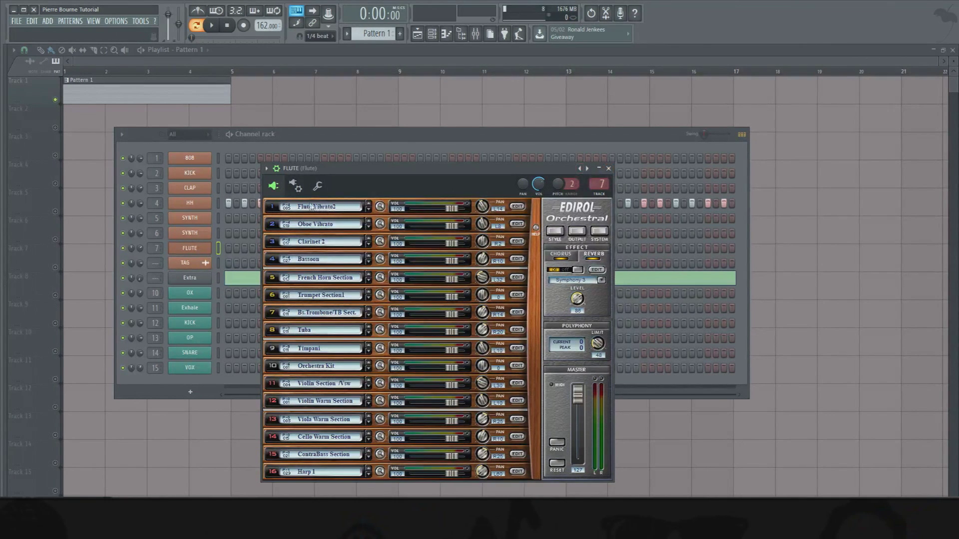
{"action": "left_click", "coordinate": [608, 169]}
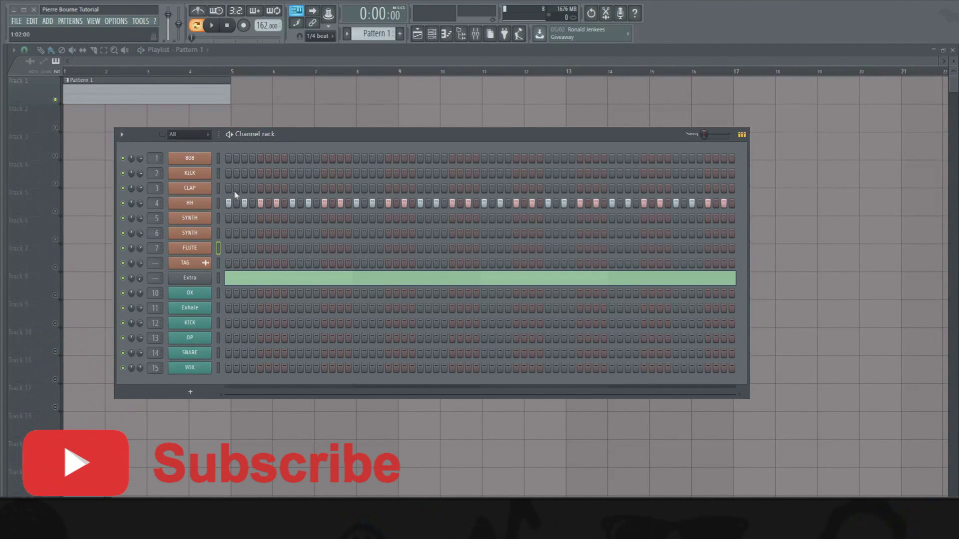
Step: Place CLAP hits on the third beat of each of the four bars, at steps 9, 25, 41 and 57
{"action": "left_click", "coordinate": [292, 188]}
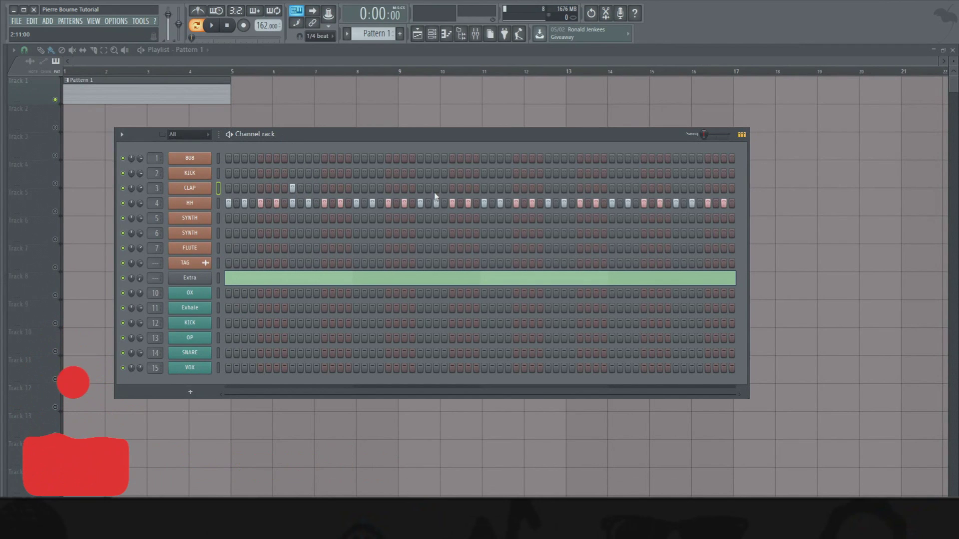
{"action": "left_click", "coordinate": [421, 188]}
{"action": "left_click", "coordinate": [548, 188]}
{"action": "left_click", "coordinate": [676, 188]}
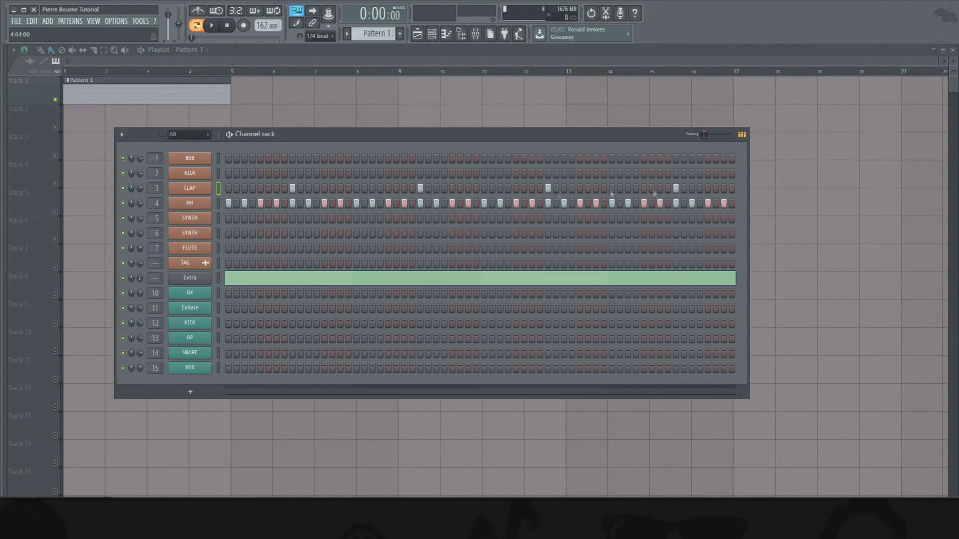
Step: Layer the four CLAP notes in the piano roll with a copy at F#4 and play back the pattern
{"action": "right_click", "coordinate": [205, 190]}
{"action": "left_click", "coordinate": [220, 196]}
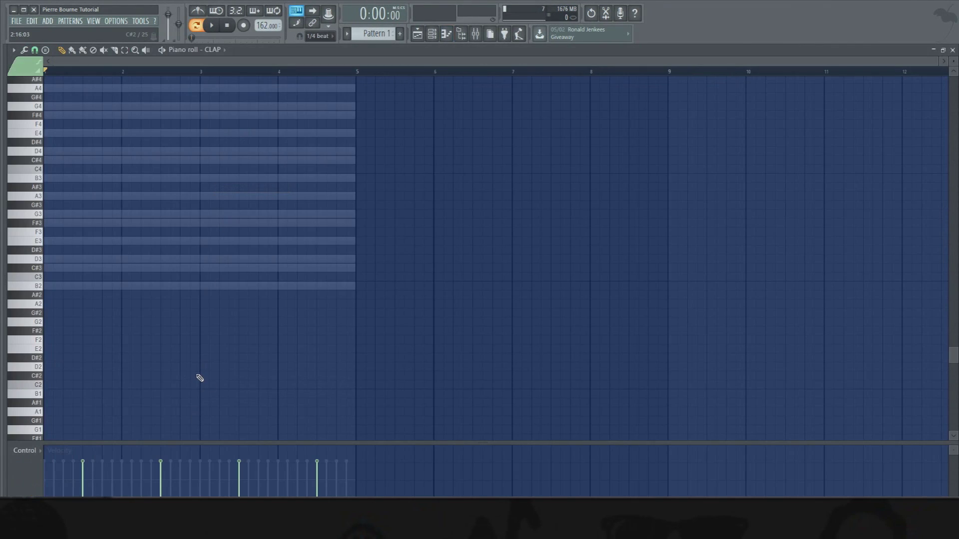
{"action": "scroll", "coordinate": [185, 342], "scroll_direction": "up", "scroll_amount": 5}
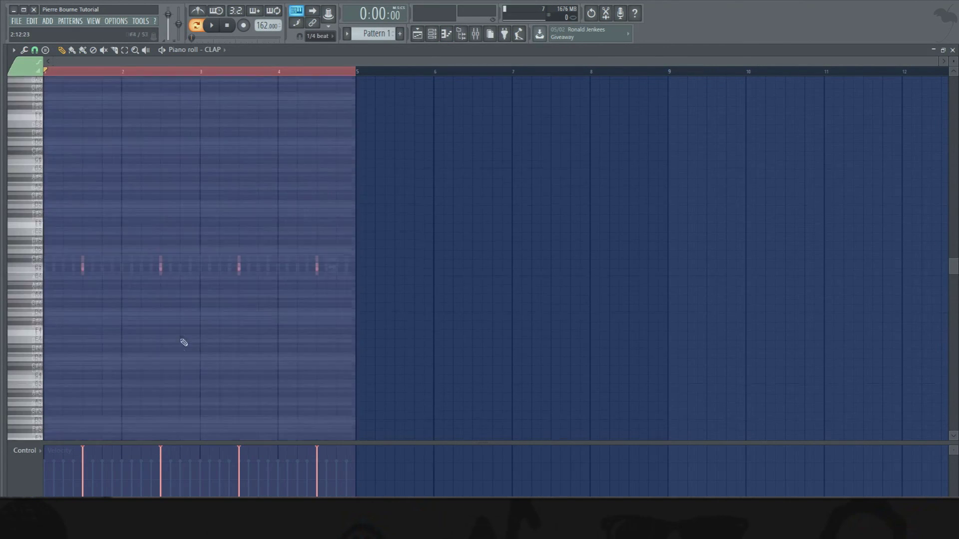
{"action": "left_click_drag", "start_coordinate": [83, 277], "coordinate": [83, 331]}
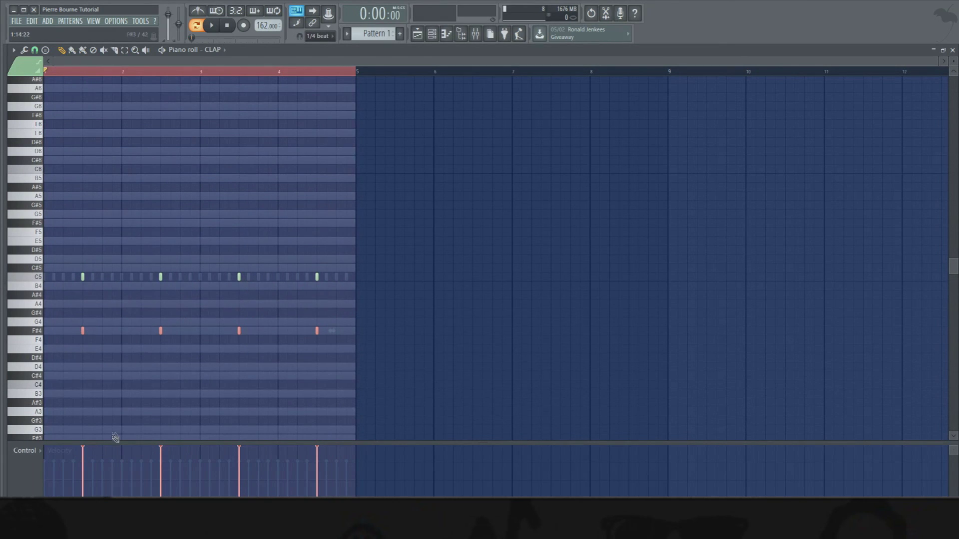
{"action": "key", "text": "ctrl+d"}
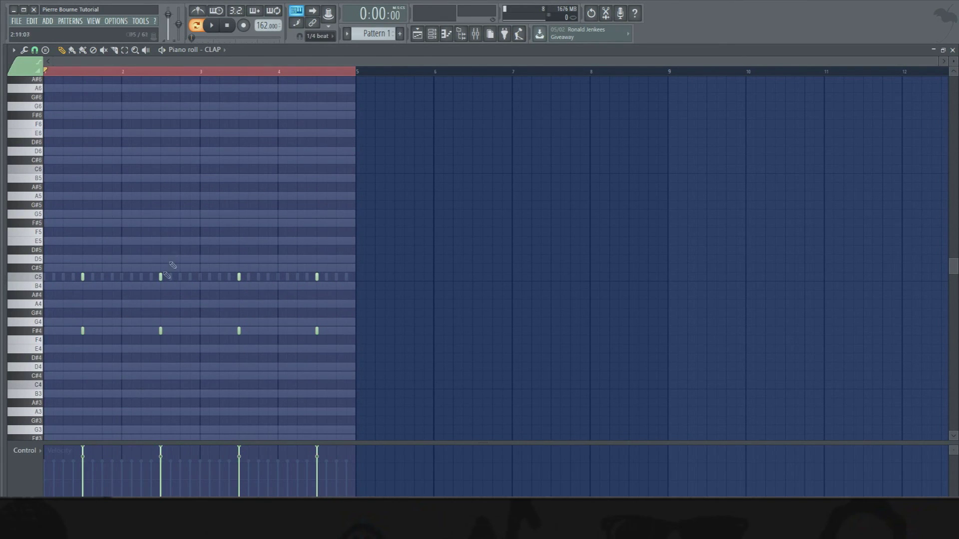
{"action": "key", "text": "space"}
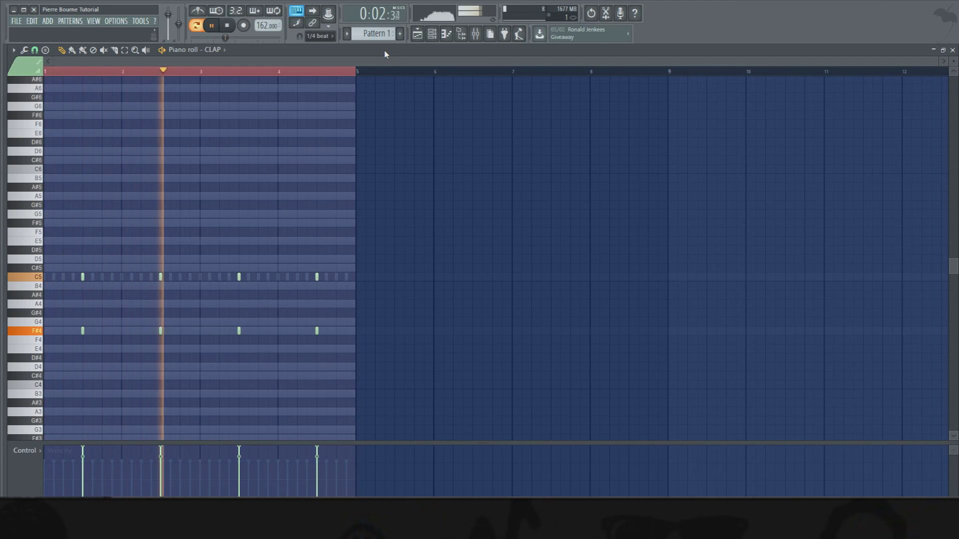
{"action": "key", "text": "space"}
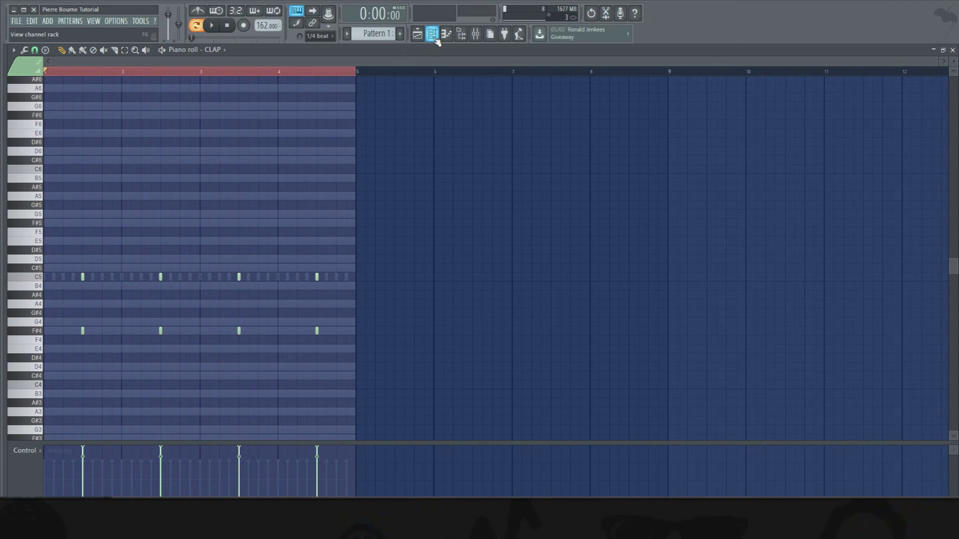
Step: Place KICK hits on steps 1, 7, 13, 15, 21 and 27, and duplicate them into bars 3 and 4
{"action": "left_click", "coordinate": [432, 34]}
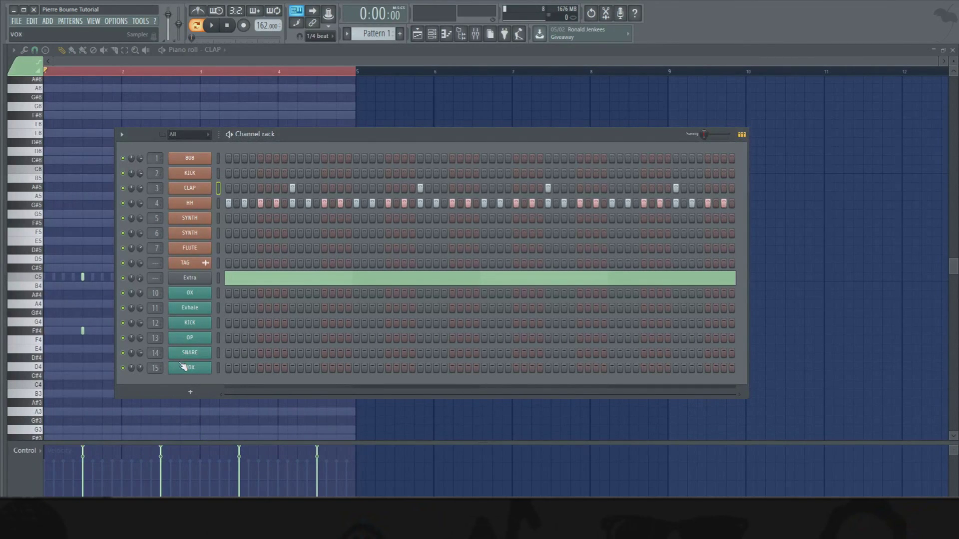
{"action": "left_click", "coordinate": [228, 173]}
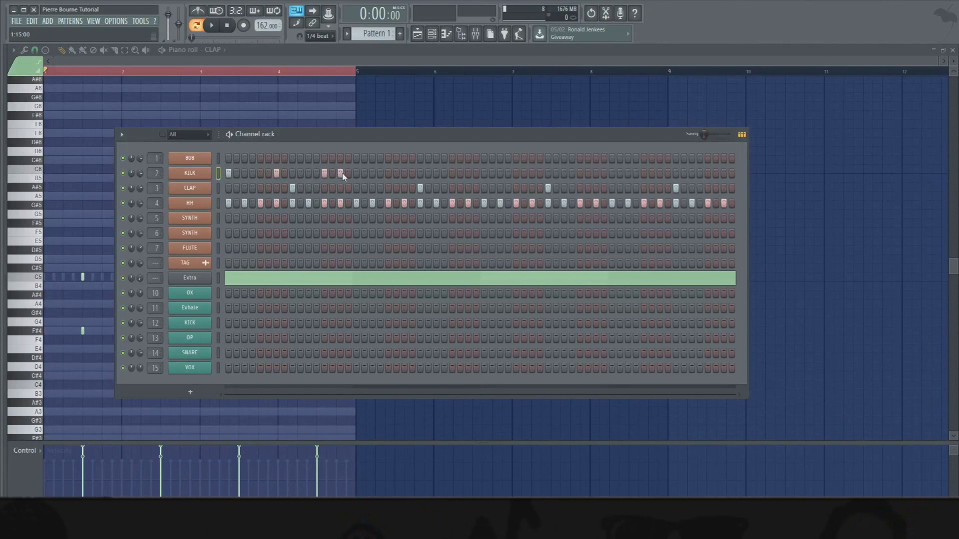
{"action": "right_click", "coordinate": [187, 173]}
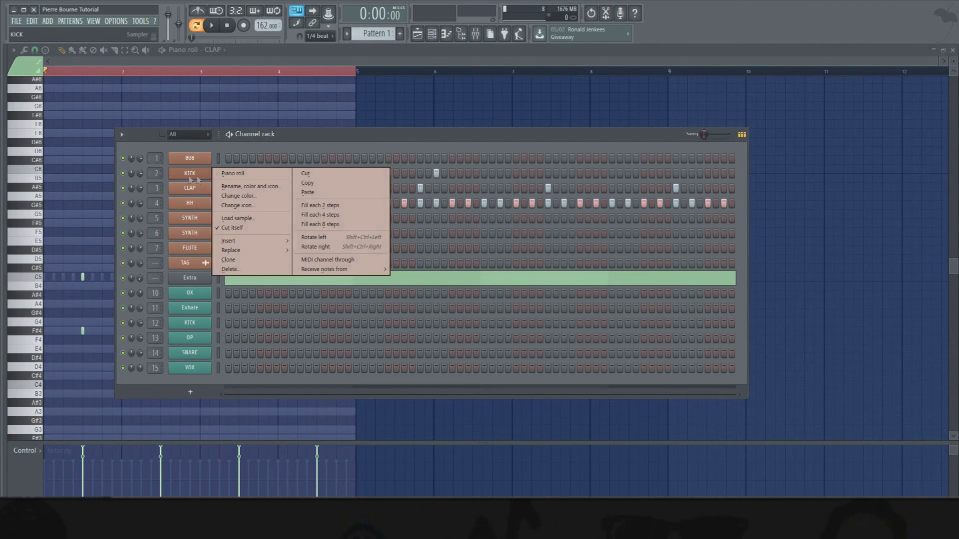
{"action": "left_click", "coordinate": [225, 174]}
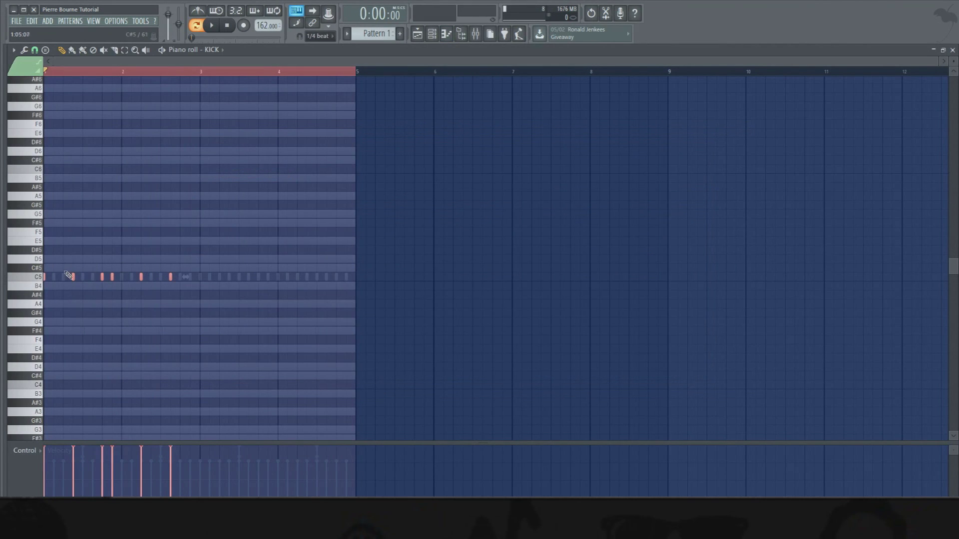
{"action": "left_click_drag", "start_coordinate": [72, 277], "coordinate": [229, 276]}
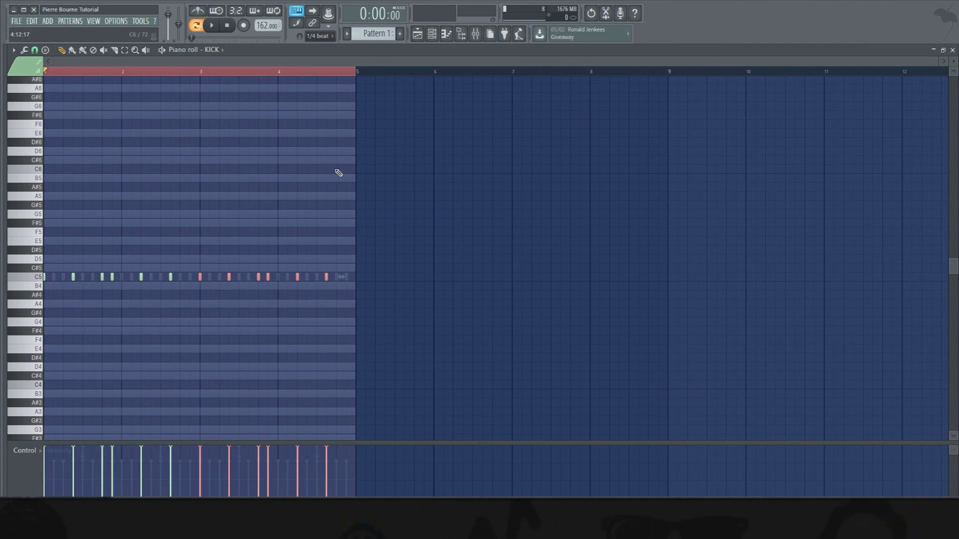
Step: Transpose all KICK notes in the piano roll down one semitone to B4
{"action": "key", "text": "ctrl+a"}
{"action": "scroll", "coordinate": [330, 177], "scroll_direction": "down", "scroll_amount": 1}
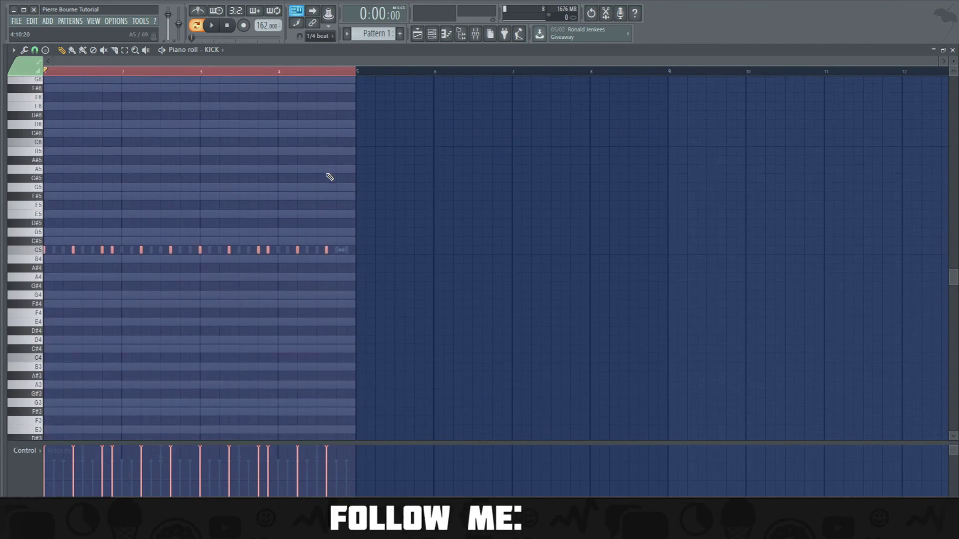
{"action": "key", "text": "Down"}
{"action": "key", "text": "ctrl+d"}
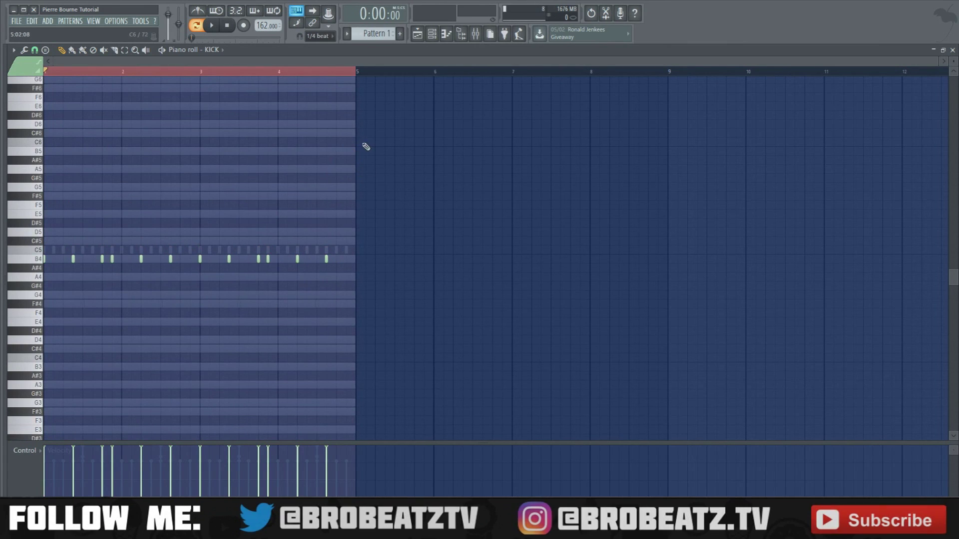
Step: Return to the channel rack and play back the combined kick, clap and hi-hat pattern
{"action": "left_click", "coordinate": [433, 34]}
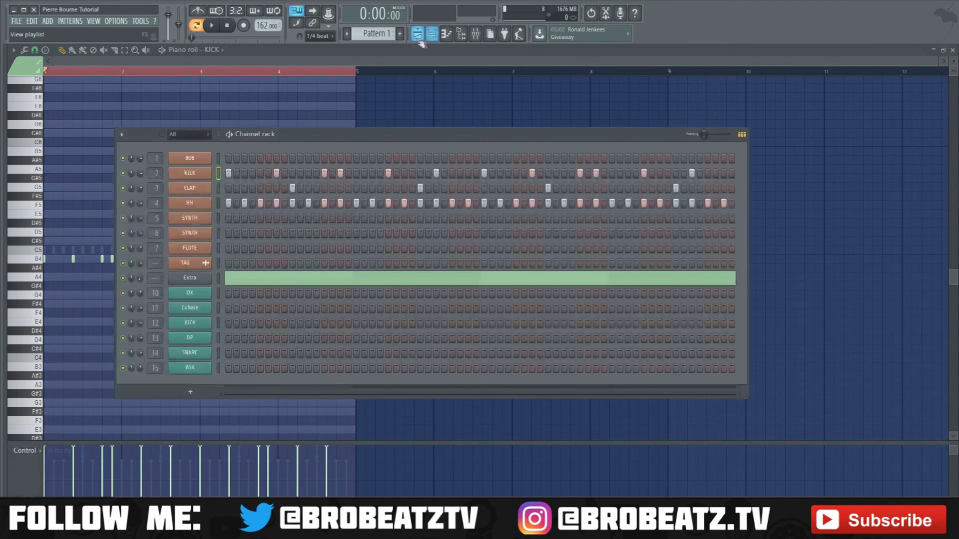
{"action": "right_click", "coordinate": [191, 176]}
{"action": "key", "text": "Escape"}
{"action": "right_click", "coordinate": [195, 201]}
{"action": "key", "text": "Escape"}
{"action": "left_click", "coordinate": [218, 189]}
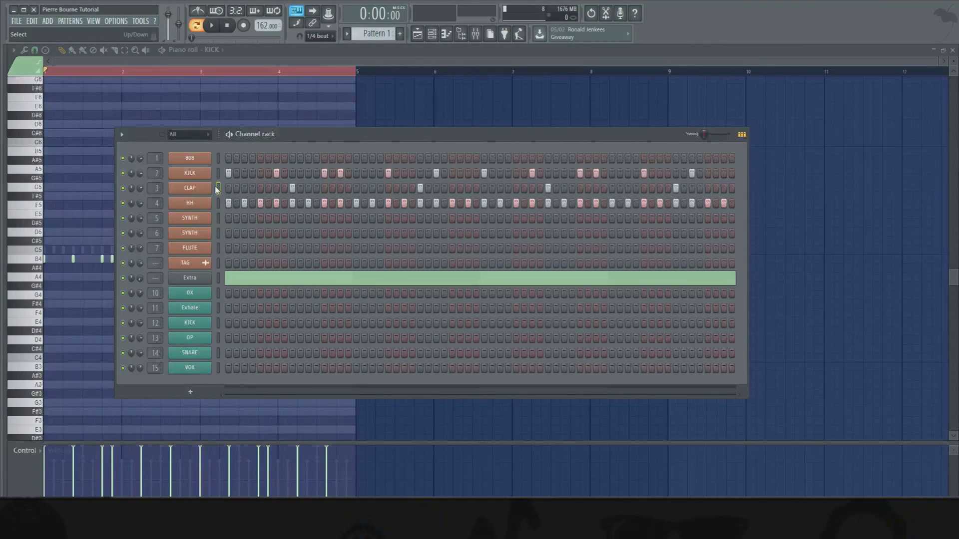
{"action": "key", "text": "space"}
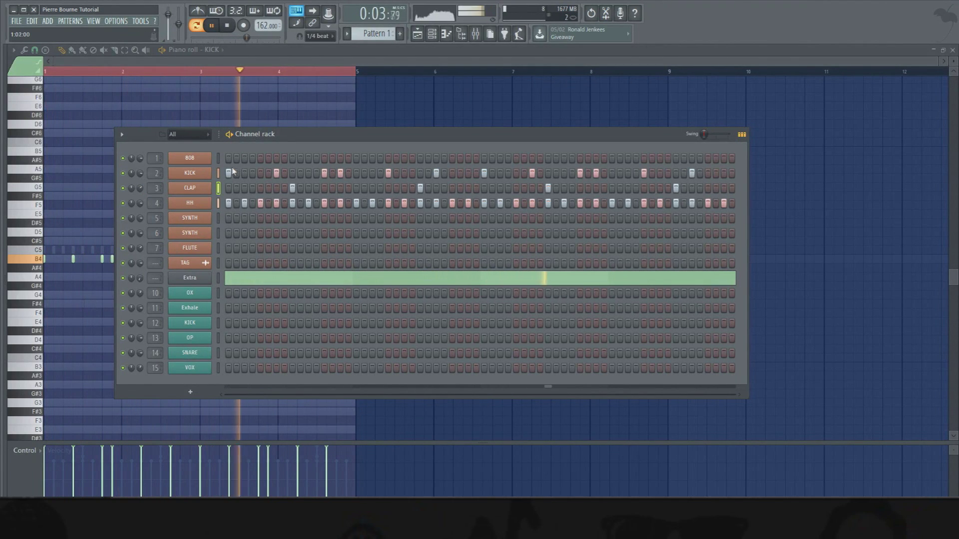
Step: Draw a one-beat B4, D5 and F#5 chord at the start of the first SYNTH channel's piano roll and preview it
{"action": "left_click", "coordinate": [227, 27]}
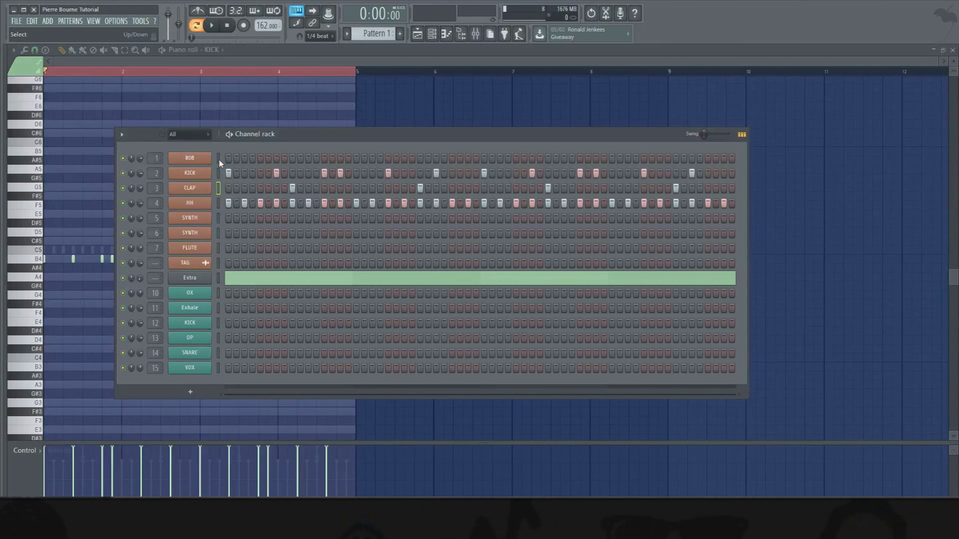
{"action": "right_click", "coordinate": [207, 223]}
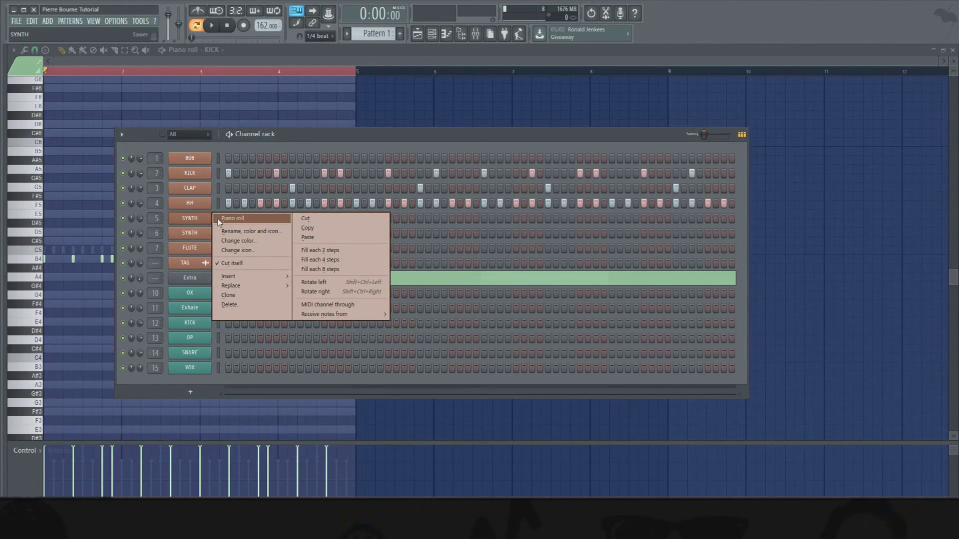
{"action": "left_click", "coordinate": [218, 220]}
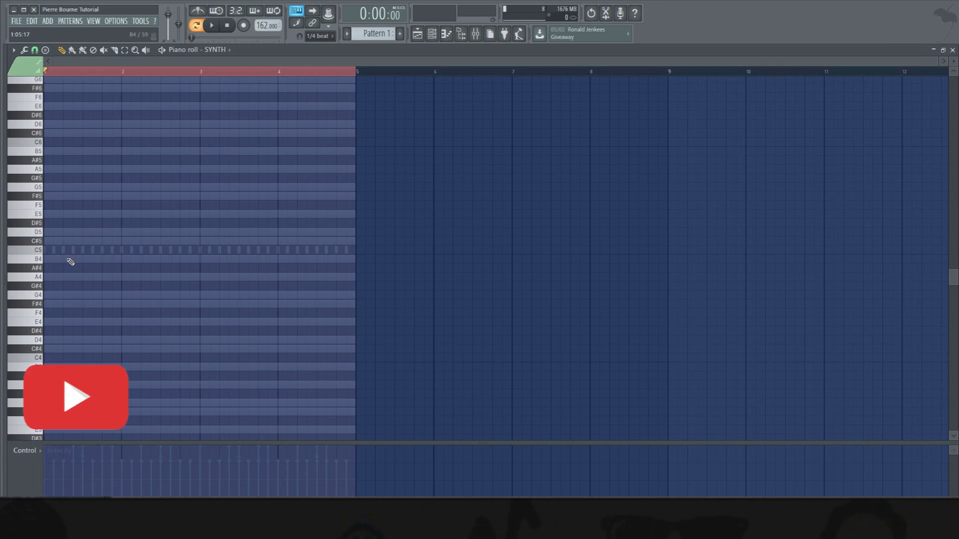
{"action": "mouse_move", "coordinate": [45, 259]}
{"action": "left_mouse_down"}
{"action": "mouse_move", "coordinate": [79, 259]}
{"action": "mouse_move", "coordinate": [63, 259]}
{"action": "left_mouse_up"}
{"action": "left_click", "coordinate": [55, 233]}
{"action": "left_click", "coordinate": [56, 196]}
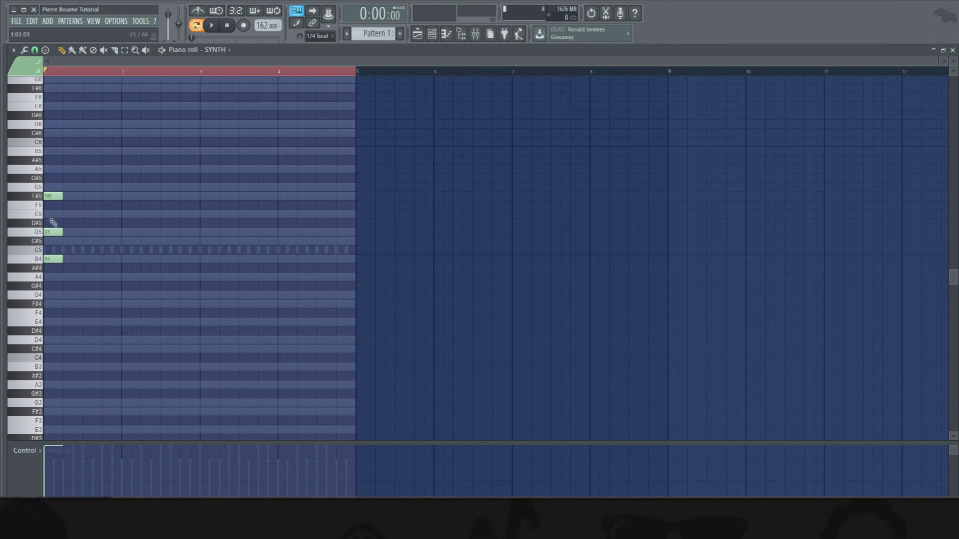
{"action": "key", "text": "ctrl+a"}
{"action": "key", "text": "space"}
{"action": "key", "text": "space"}
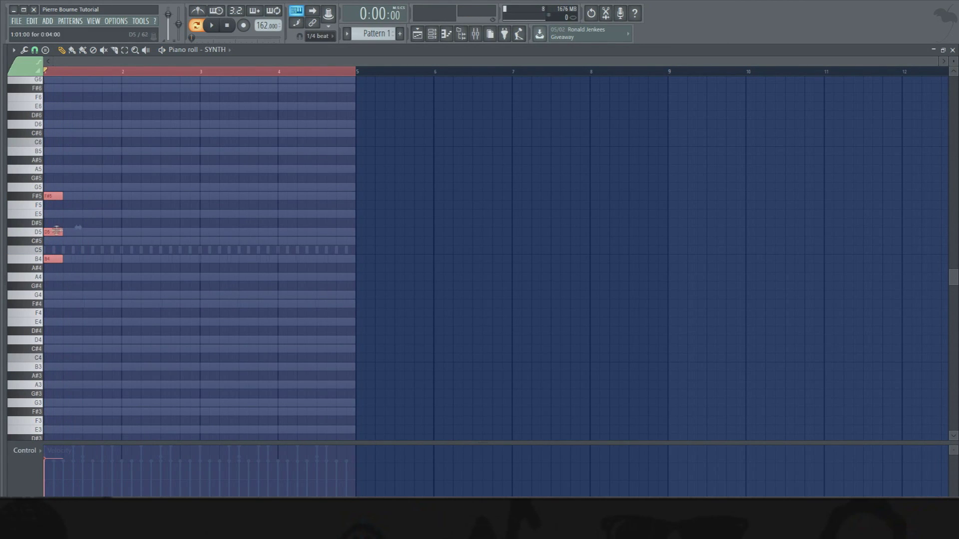
Step: Duplicate the chord so it repeats every two beats through all four bars
{"action": "left_click_drag", "start_coordinate": [57, 232], "coordinate": [92, 232]}
{"action": "left_click_drag", "start_coordinate": [135, 279], "coordinate": [129, 200]}
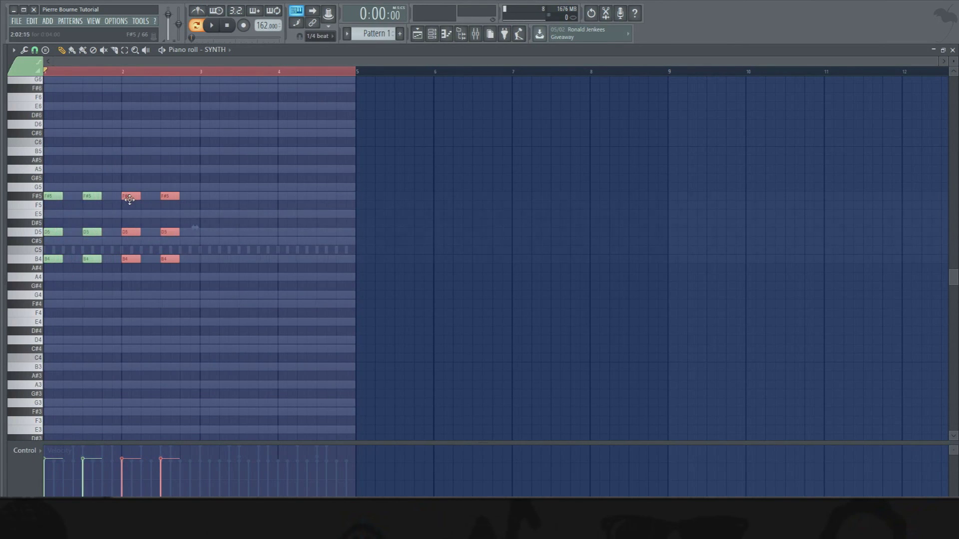
{"action": "key", "text": "ctrl+a"}
{"action": "left_click_drag", "start_coordinate": [49, 197], "coordinate": [203, 204]}
{"action": "left_click", "coordinate": [202, 165]}
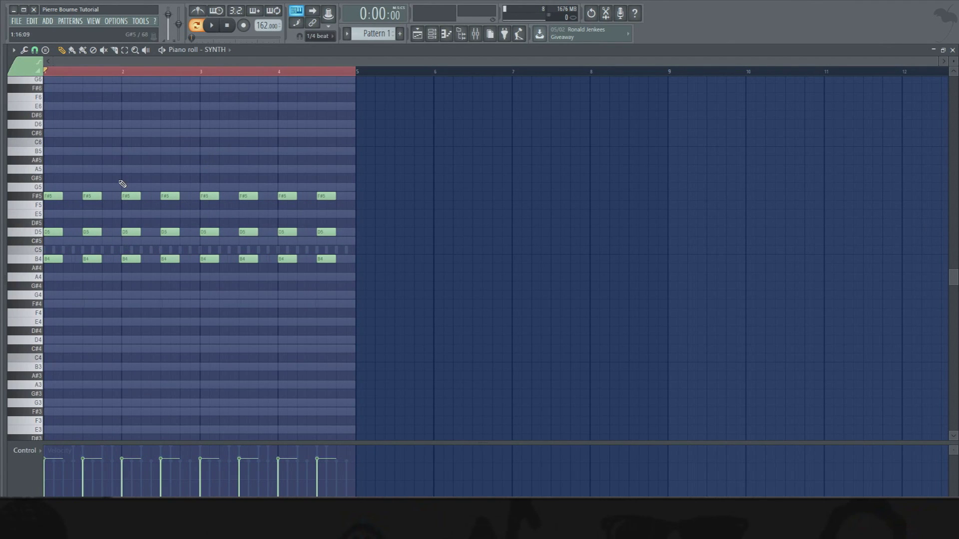
Step: Copy the first SYNTH channel's chords into the second SYNTH channel and play back the pattern
{"action": "left_click", "coordinate": [432, 33]}
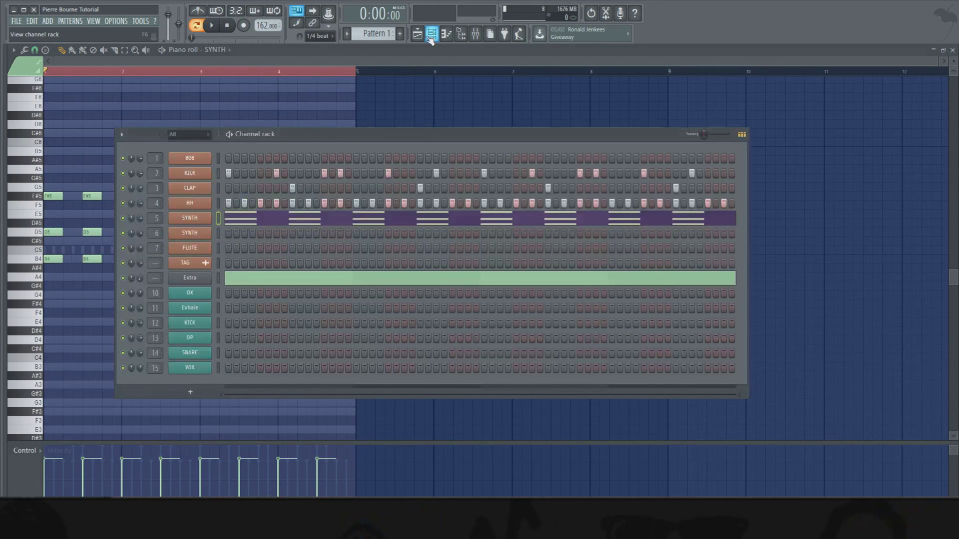
{"action": "right_click", "coordinate": [229, 219]}
{"action": "left_click", "coordinate": [307, 228]}
{"action": "right_click", "coordinate": [230, 234]}
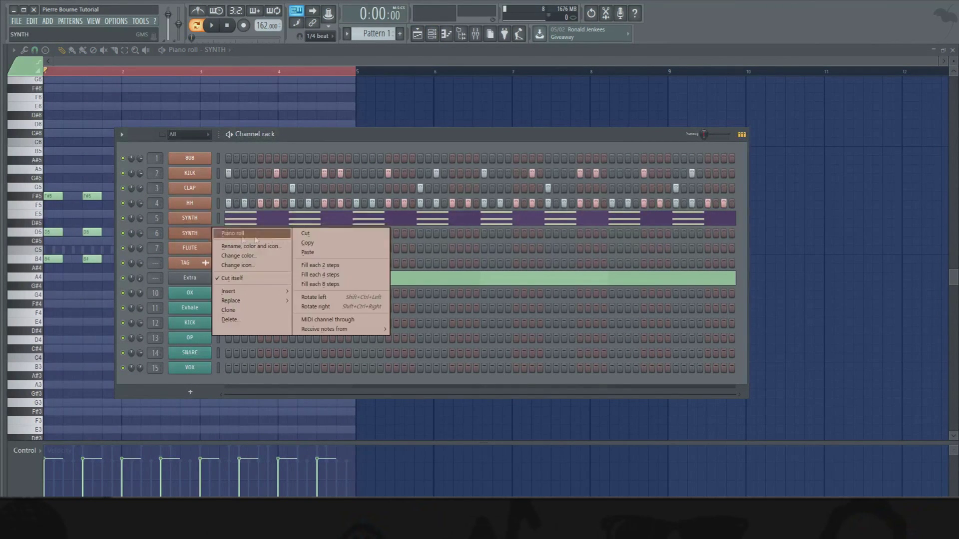
{"action": "left_click", "coordinate": [306, 252]}
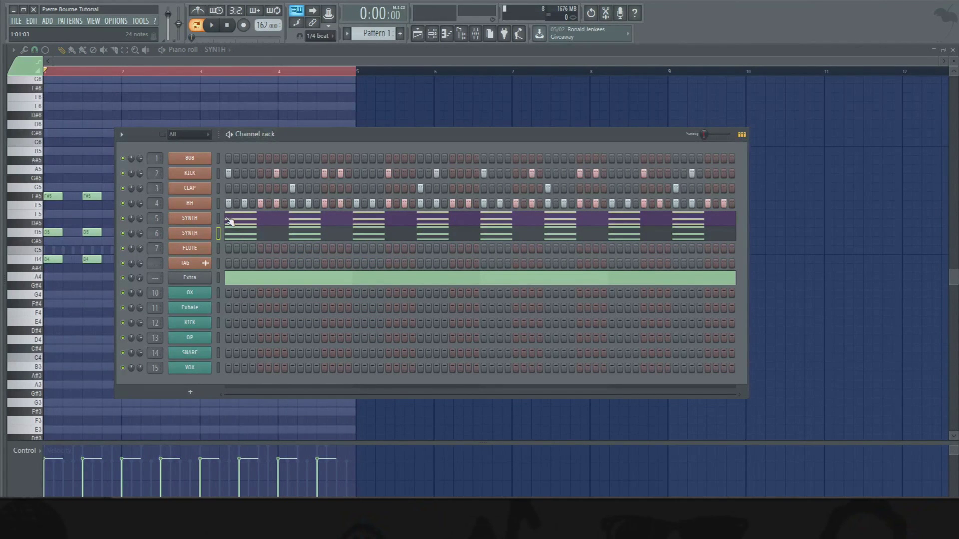
{"action": "key", "text": "space"}
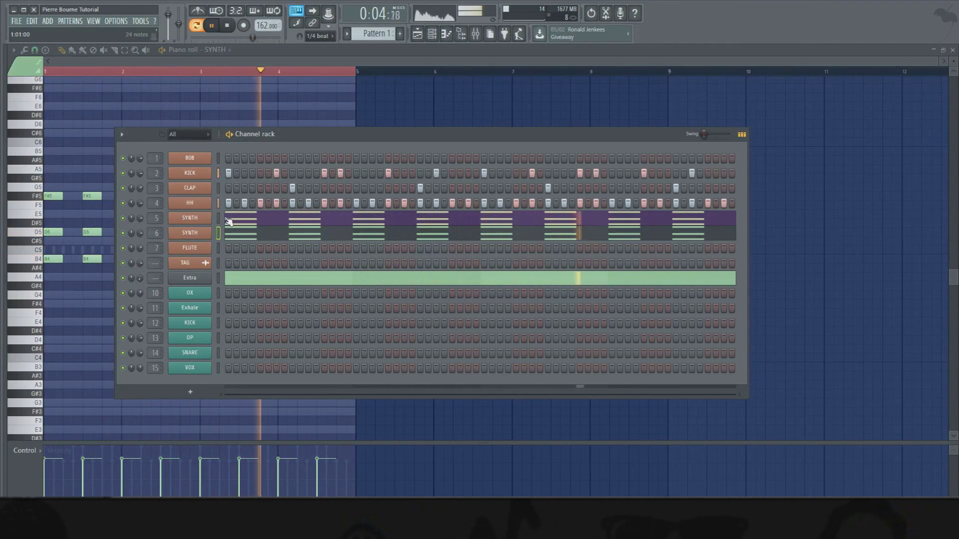
{"action": "key", "text": "space"}
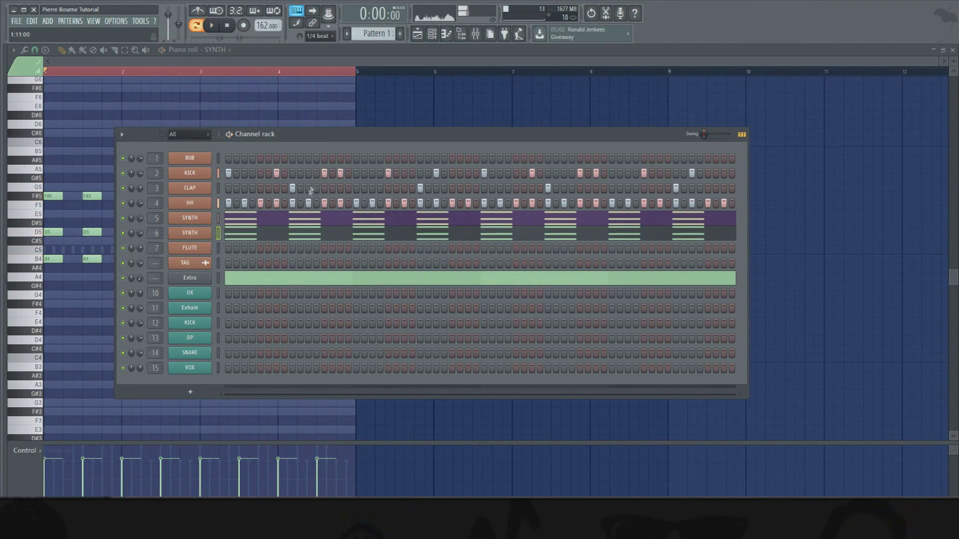
Step: Examine the presets and preset libraries of the two SYNTH channels, Sawer and GMS
{"action": "left_click", "coordinate": [190, 218]}
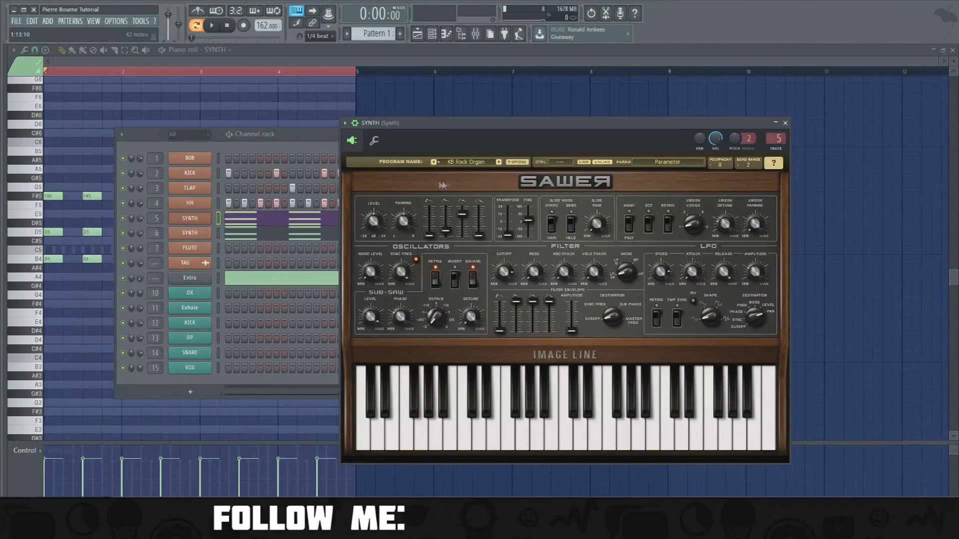
{"action": "left_click", "coordinate": [465, 161]}
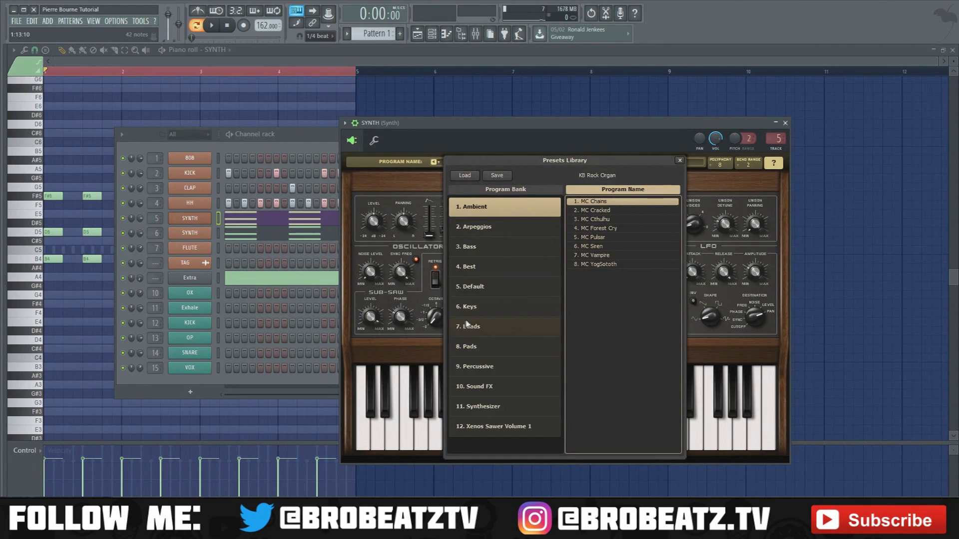
{"action": "left_click", "coordinate": [680, 160]}
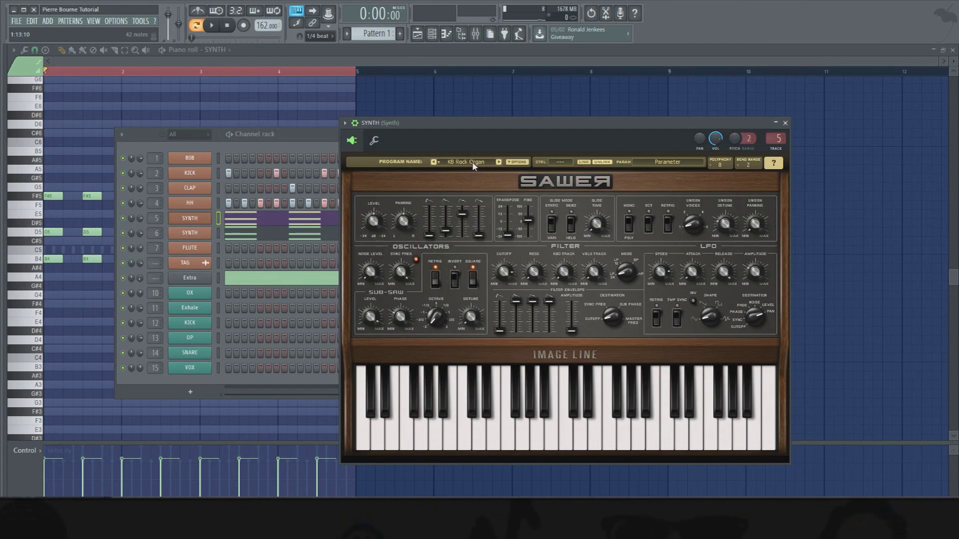
{"action": "left_click", "coordinate": [199, 235]}
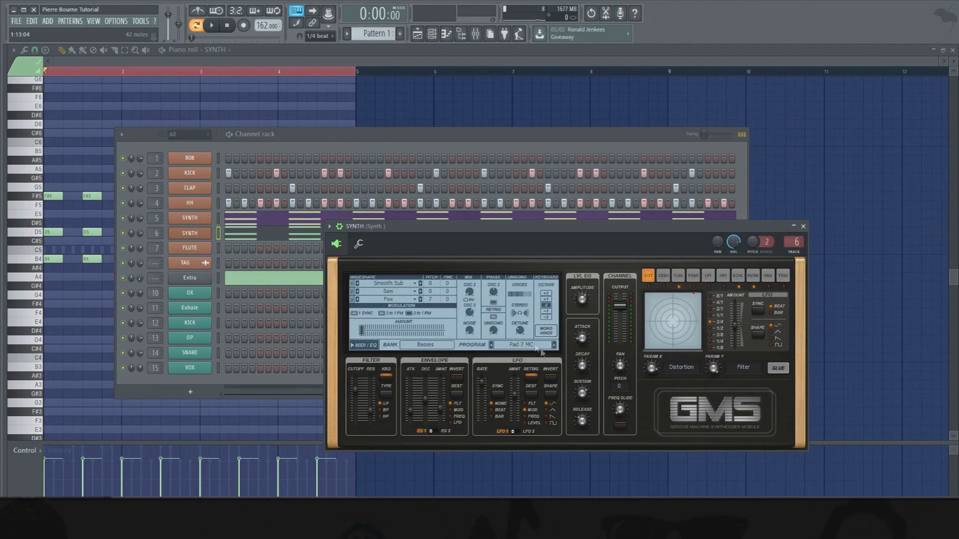
{"action": "left_click", "coordinate": [530, 346]}
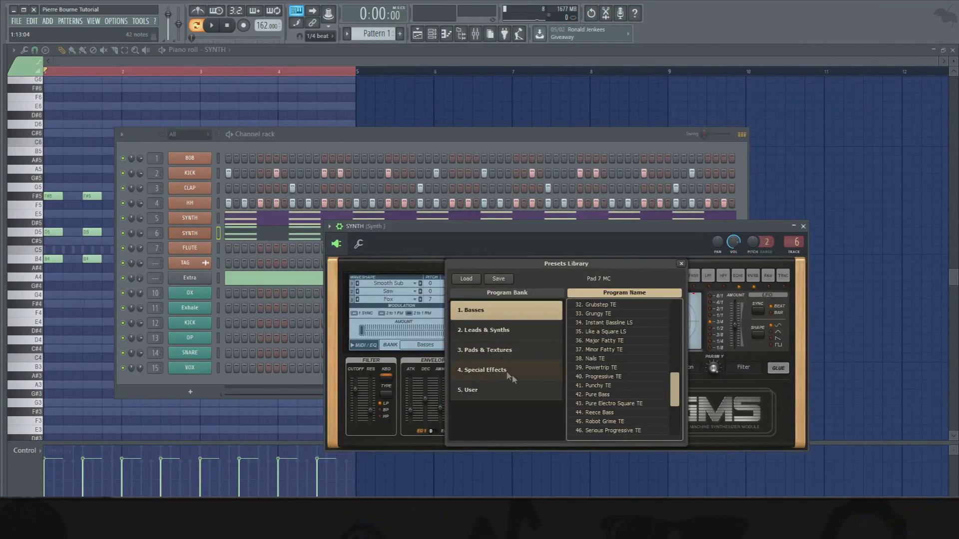
{"action": "left_click", "coordinate": [682, 264]}
{"action": "left_click", "coordinate": [803, 226]}
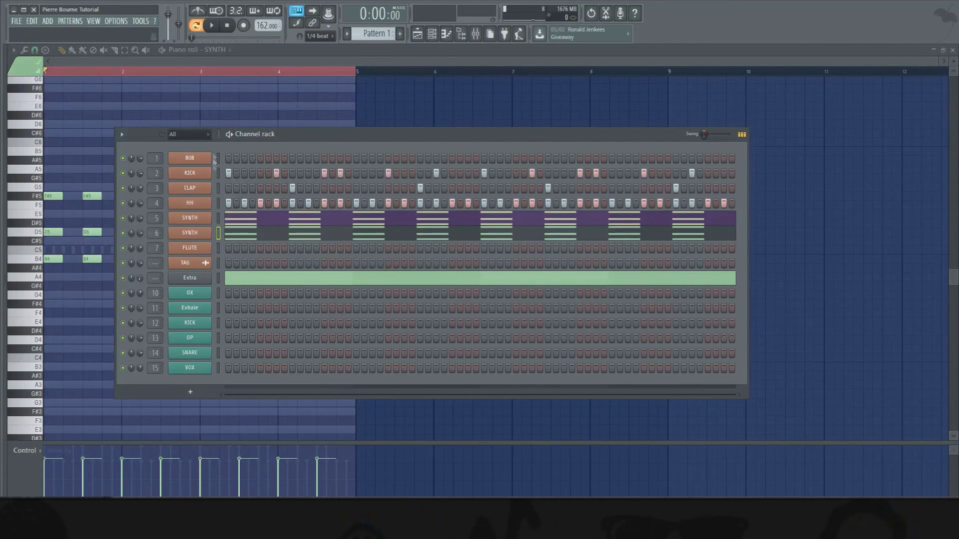
Step: Play back the pattern once more and open the FLUTE channel's piano roll
{"action": "right_click", "coordinate": [194, 248]}
{"action": "key", "text": "space"}
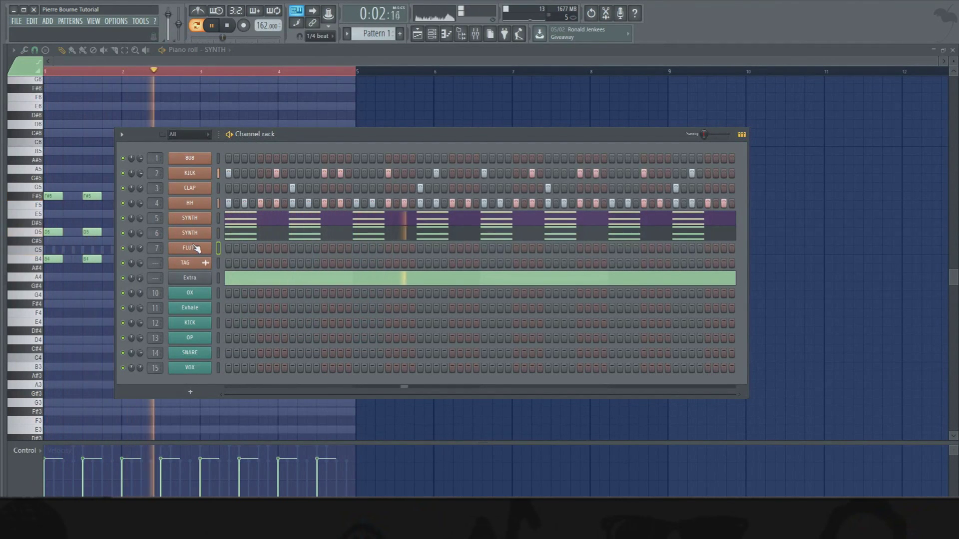
{"action": "key", "text": "space"}
{"action": "right_click", "coordinate": [196, 248]}
{"action": "left_click", "coordinate": [252, 249]}
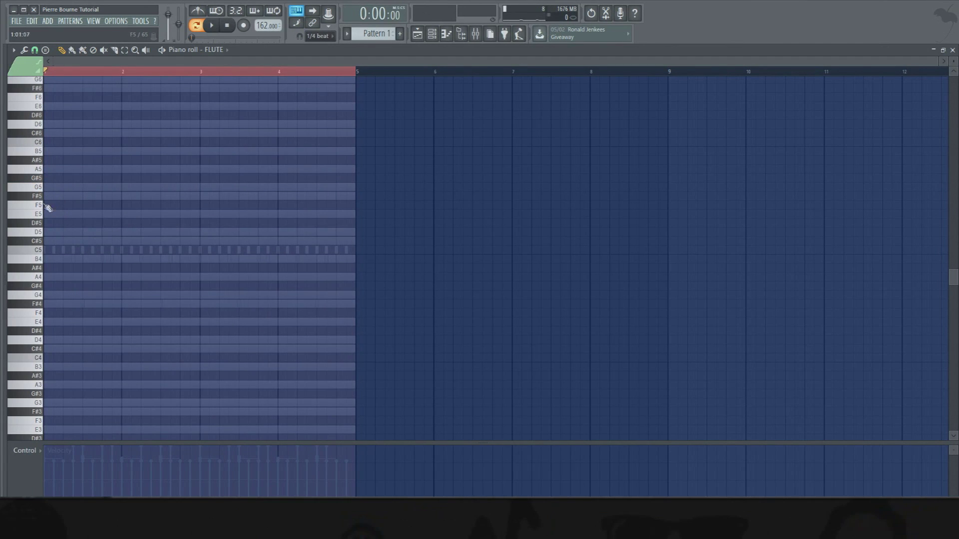
{"action": "left_click", "coordinate": [39, 189]}
{"action": "left_click_drag", "start_coordinate": [44, 192], "coordinate": [41, 248]}
{"action": "left_click", "coordinate": [39, 190]}
{"action": "left_click", "coordinate": [39, 170]}
{"action": "left_click", "coordinate": [39, 152]}
{"action": "left_click", "coordinate": [56, 170]}
{"action": "key", "text": "space"}
{"action": "left_click", "coordinate": [106, 188]}
{"action": "key", "text": "space"}
{"action": "right_click", "coordinate": [116, 188]}
{"action": "right_click", "coordinate": [53, 170]}
{"action": "left_click", "coordinate": [54, 214]}
{"action": "right_click", "coordinate": [59, 216]}
Step: Place two E6 flute notes, each six steps long, on beats 1 and 3 of bar 1, and preview them
{"action": "scroll", "coordinate": [60, 210], "scroll_direction": "up", "scroll_amount": 3}
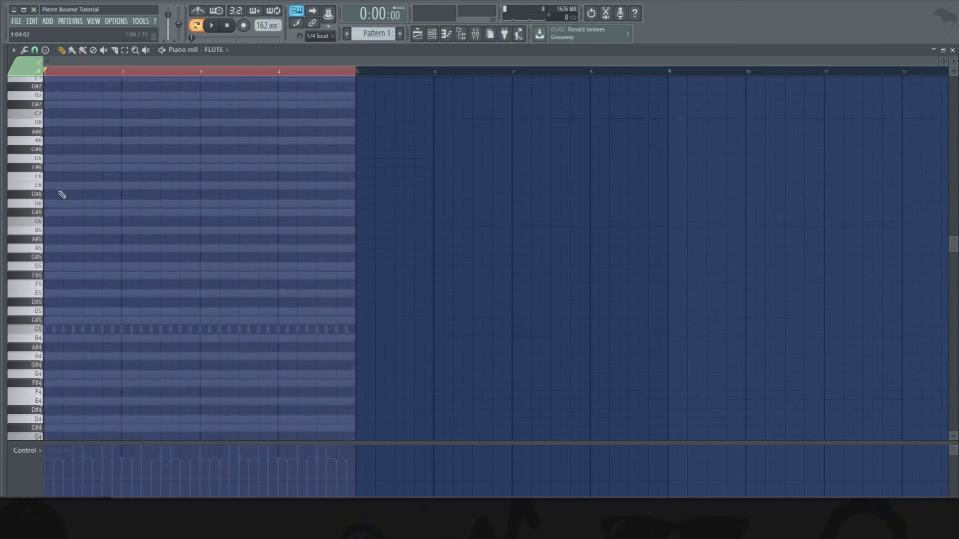
{"action": "left_click", "coordinate": [61, 188]}
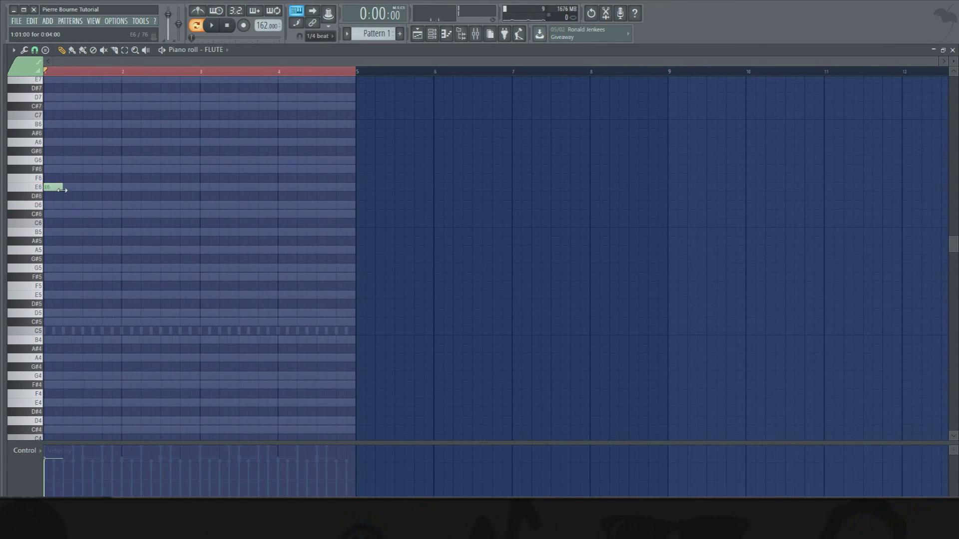
{"action": "left_click", "coordinate": [91, 189]}
{"action": "key", "text": "space"}
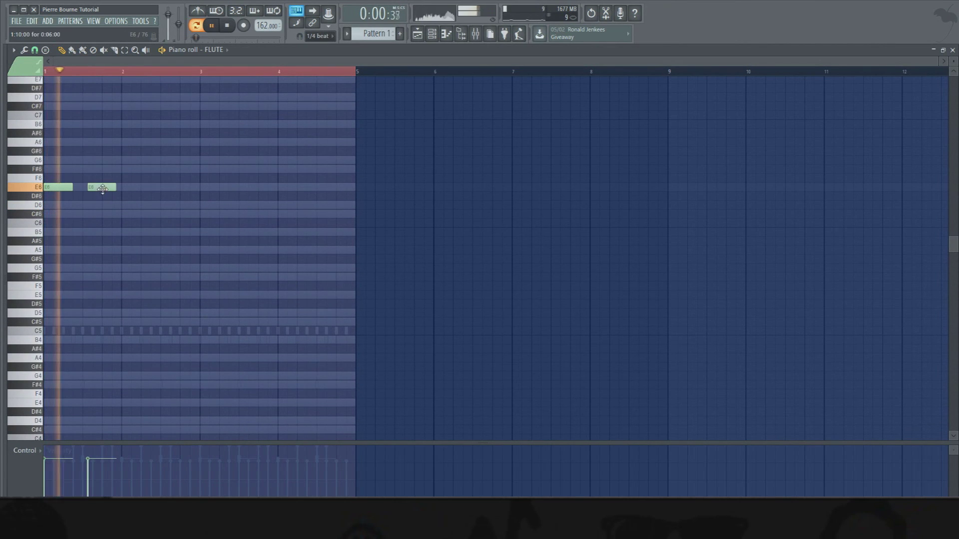
{"action": "right_click", "coordinate": [100, 189]}
{"action": "key", "text": "space"}
{"action": "left_click", "coordinate": [89, 188]}
{"action": "key", "text": "space"}
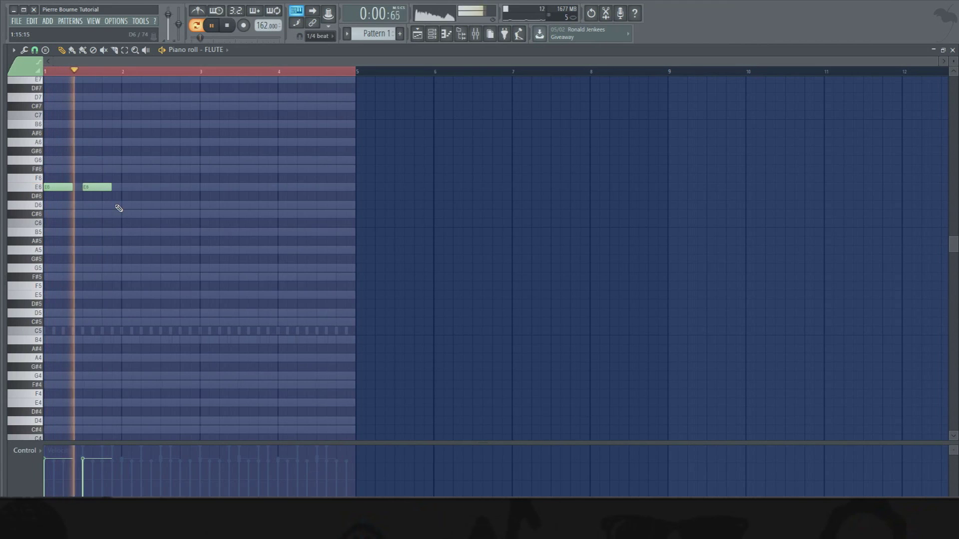
{"action": "key", "text": "space"}
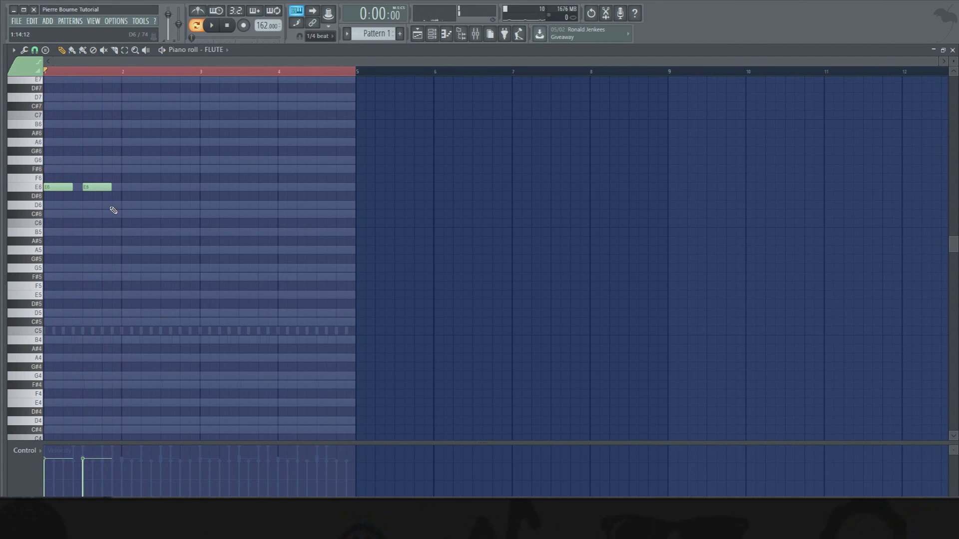
Step: Add two-step flute notes at D6 on step 15 of bar 1 and at C#6 on the start of bar 2
{"action": "left_click", "coordinate": [114, 205]}
{"action": "mouse_move", "coordinate": [138, 206]}
{"action": "left_mouse_down"}
{"action": "mouse_move", "coordinate": [113, 205]}
{"action": "mouse_move", "coordinate": [126, 205]}
{"action": "left_mouse_up"}
{"action": "key", "text": "space"}
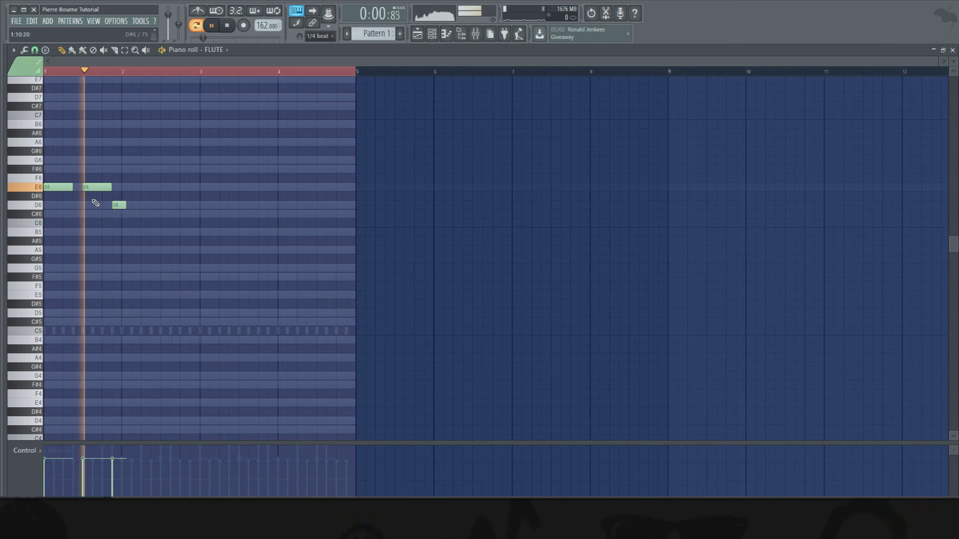
{"action": "key", "text": "space"}
{"action": "left_click", "coordinate": [125, 214]}
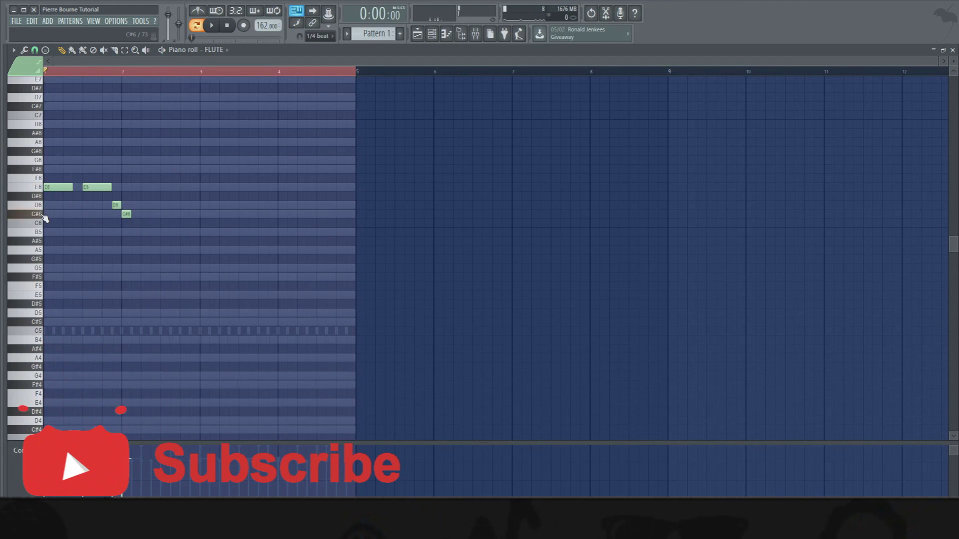
Step: Audition lower flute keys, add a one-beat A5 note at the end of bar 2, and extend the C#6 note to three beats
{"action": "left_click", "coordinate": [41, 251]}
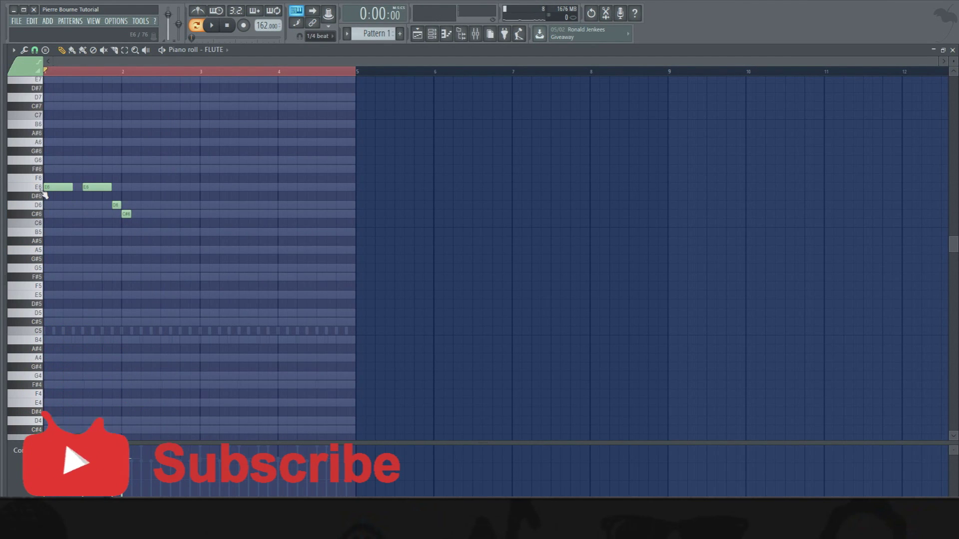
{"action": "left_click", "coordinate": [40, 234]}
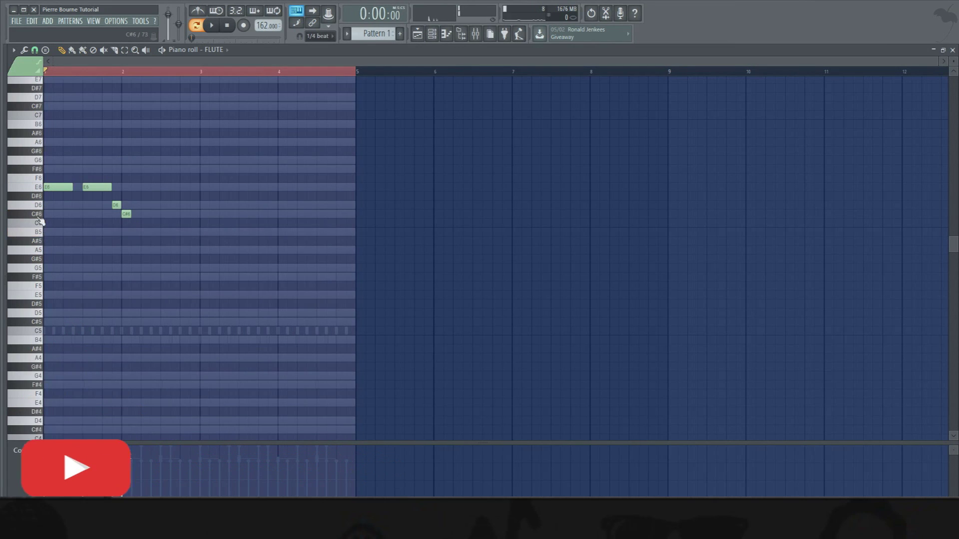
{"action": "left_click", "coordinate": [30, 250]}
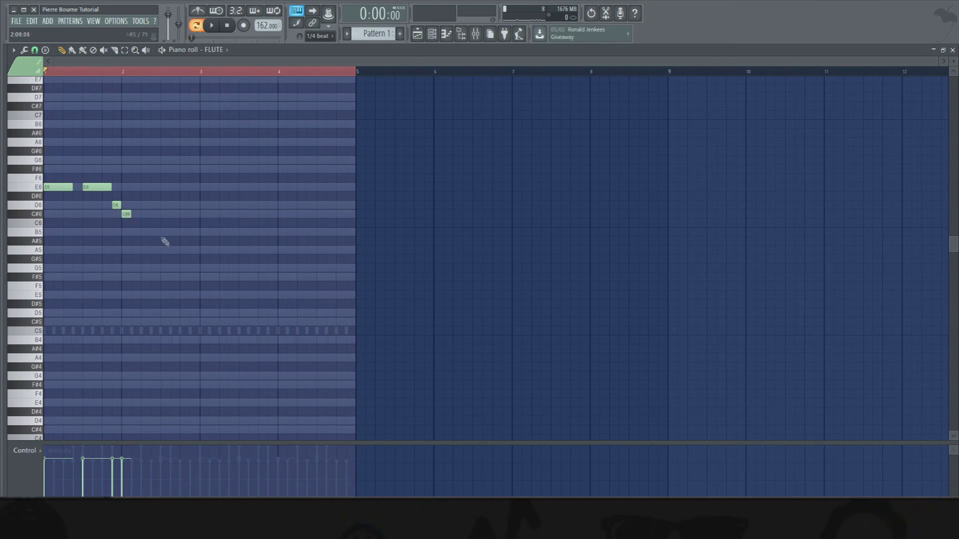
{"action": "key", "text": "space"}
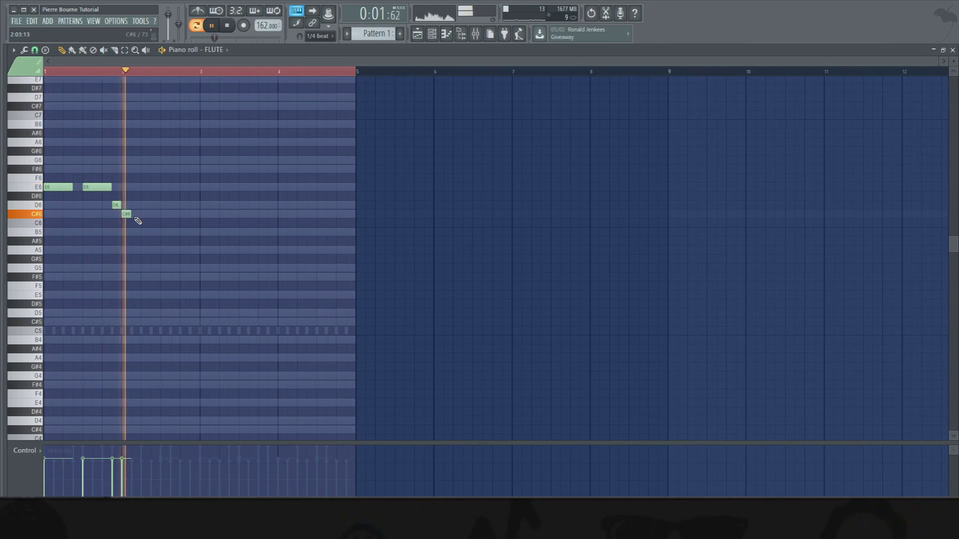
{"action": "left_click", "coordinate": [185, 251]}
{"action": "left_click_drag", "start_coordinate": [190, 253], "coordinate": [200, 252]}
{"action": "left_click_drag", "start_coordinate": [130, 213], "coordinate": [179, 214]}
Step: Duplicate the two-bar flute melody into bars 3 and 4, and raise the velocity of all its notes to maximum
{"action": "key", "text": "ctrl+a"}
{"action": "left_click_drag", "start_coordinate": [65, 185], "coordinate": [221, 186]}
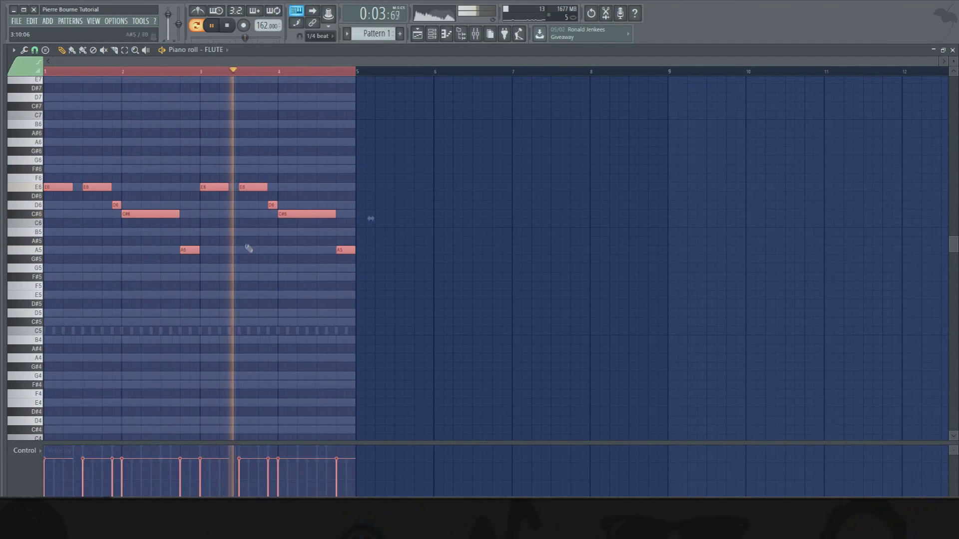
{"action": "left_click", "coordinate": [252, 273]}
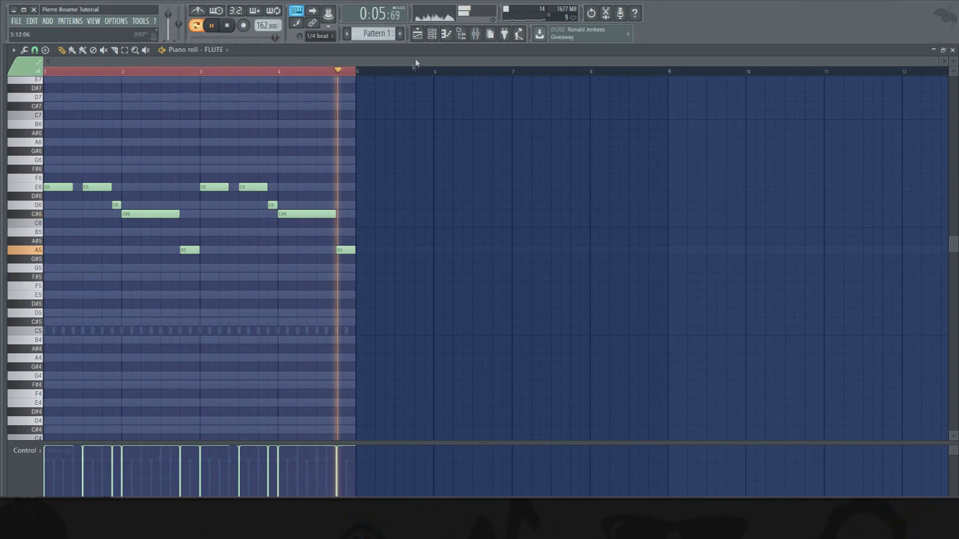
Step: Return to the channel rack and listen to the full pattern with drums, synths and flute
{"action": "left_click", "coordinate": [446, 34]}
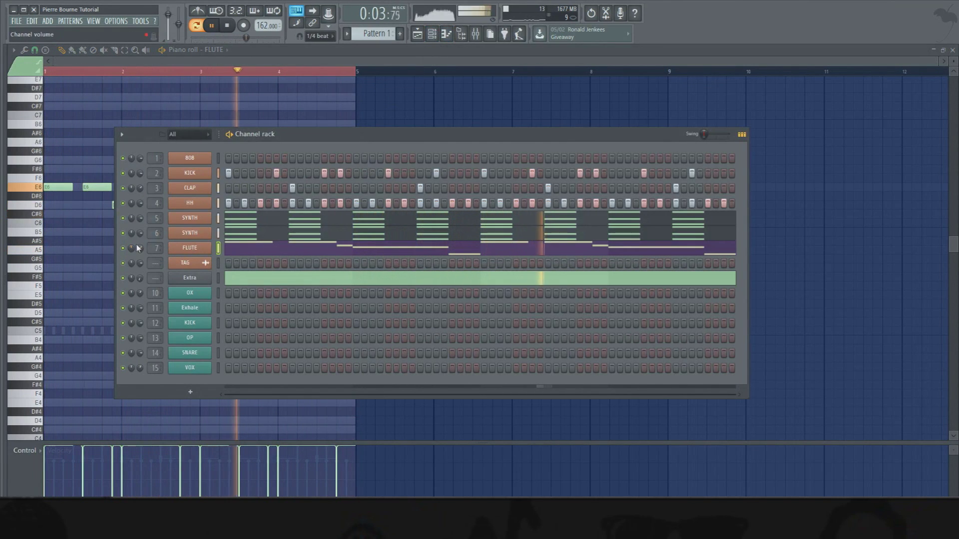
{"action": "key", "text": "space"}
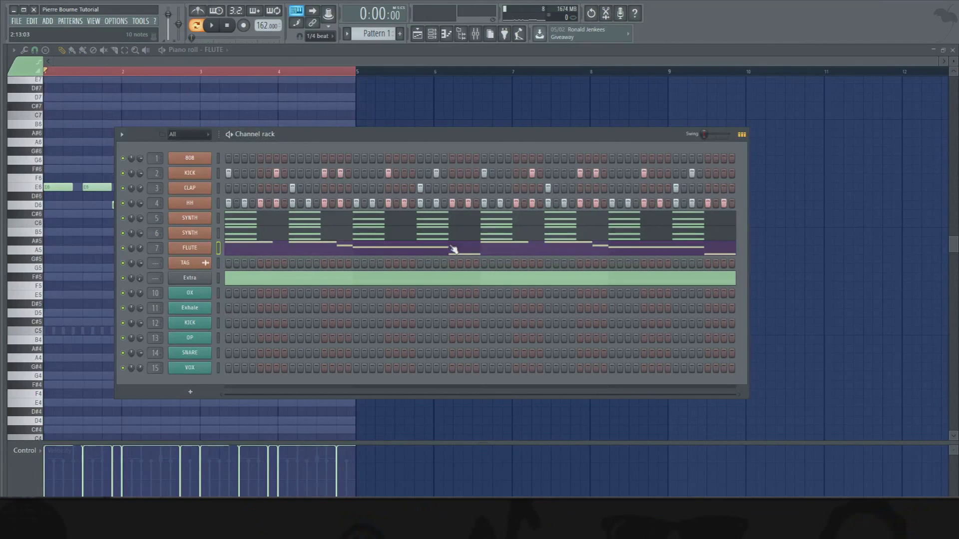
Step: Open the 808 channel's piano roll and place an F#6 note at the start of bar 1
{"action": "key", "text": "F6"}
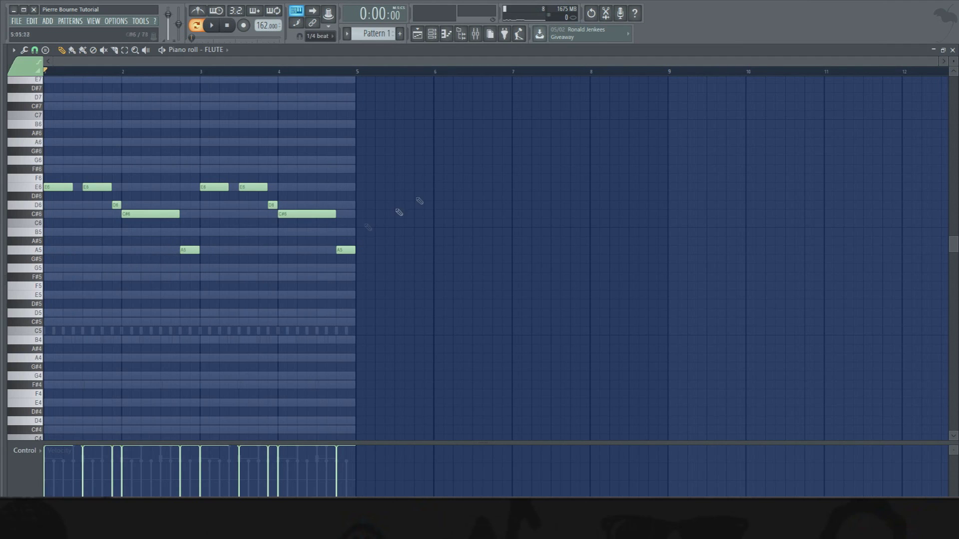
{"action": "left_click", "coordinate": [432, 34]}
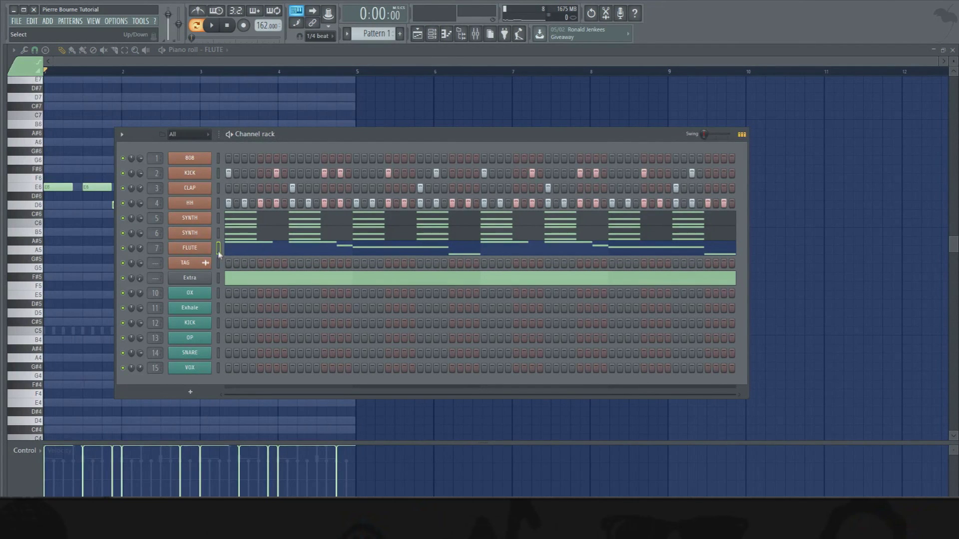
{"action": "right_click", "coordinate": [189, 203]}
{"action": "right_click", "coordinate": [189, 189]}
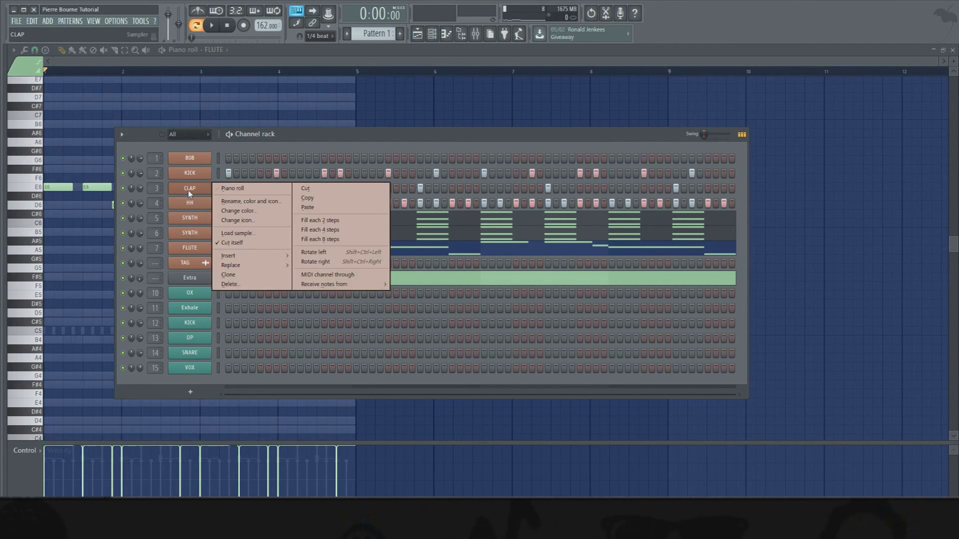
{"action": "right_click", "coordinate": [197, 174]}
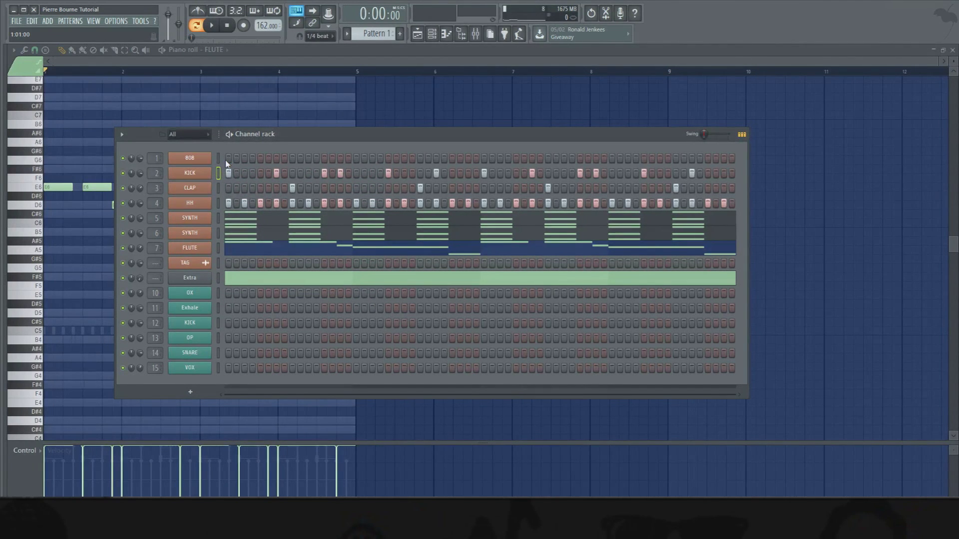
{"action": "right_click", "coordinate": [198, 158]}
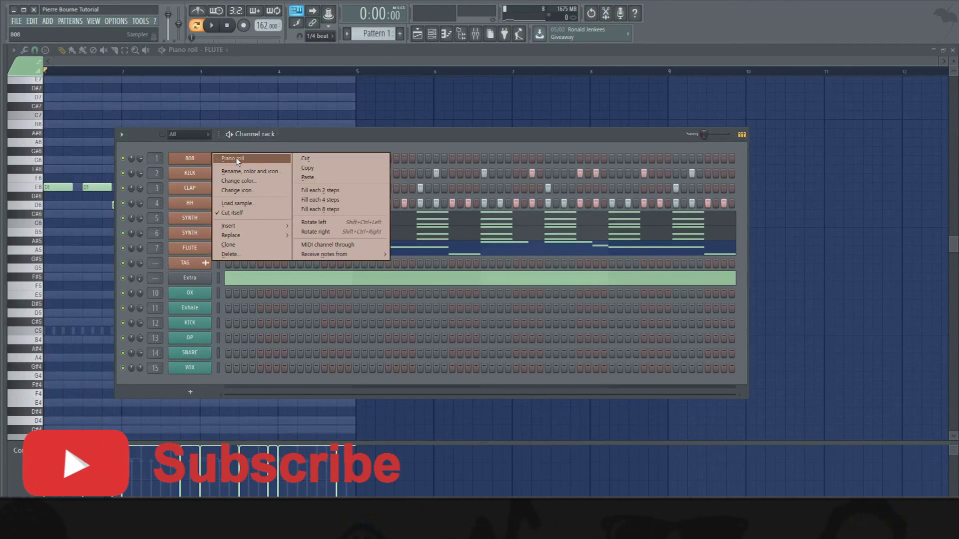
{"action": "left_click", "coordinate": [237, 159]}
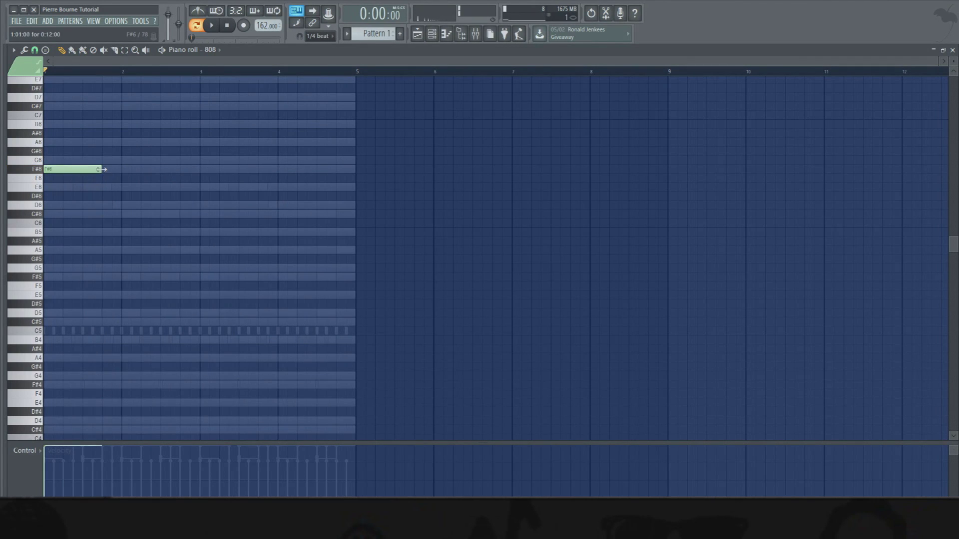
Step: Shorten the F#6 note to one beat and check the kick steps in the channel rack while the pattern plays
{"action": "left_click", "coordinate": [214, 29]}
{"action": "key", "text": "F6"}
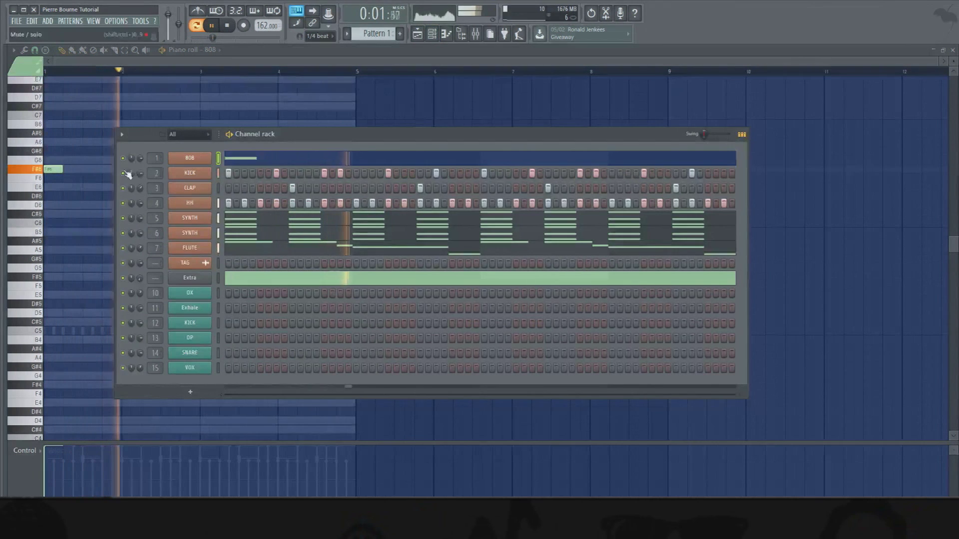
{"action": "key", "text": "F6"}
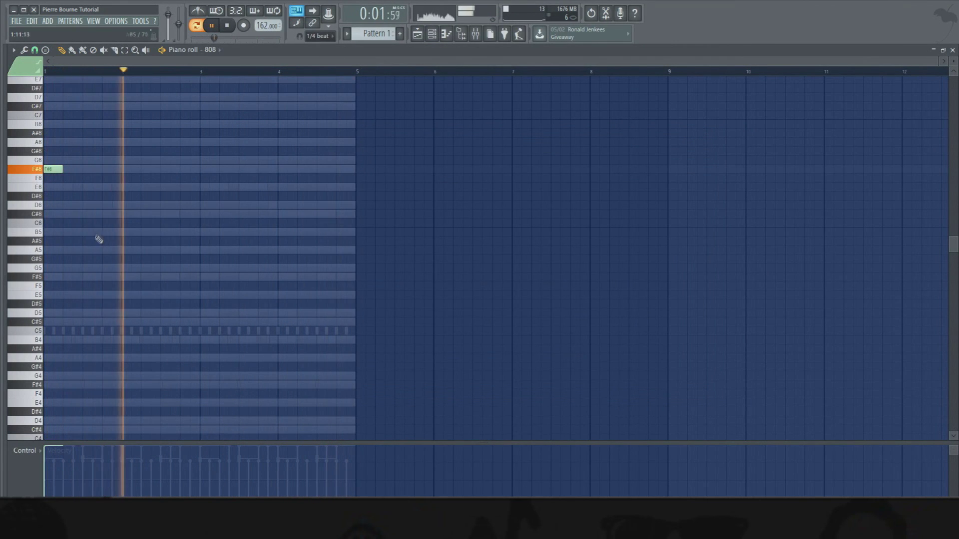
Step: Place one-beat 808 notes at D6 on step 7 and C#6 on step 13 of bar 1, removing the misplaced D6 and C#6 notes
{"action": "left_click", "coordinate": [104, 206]}
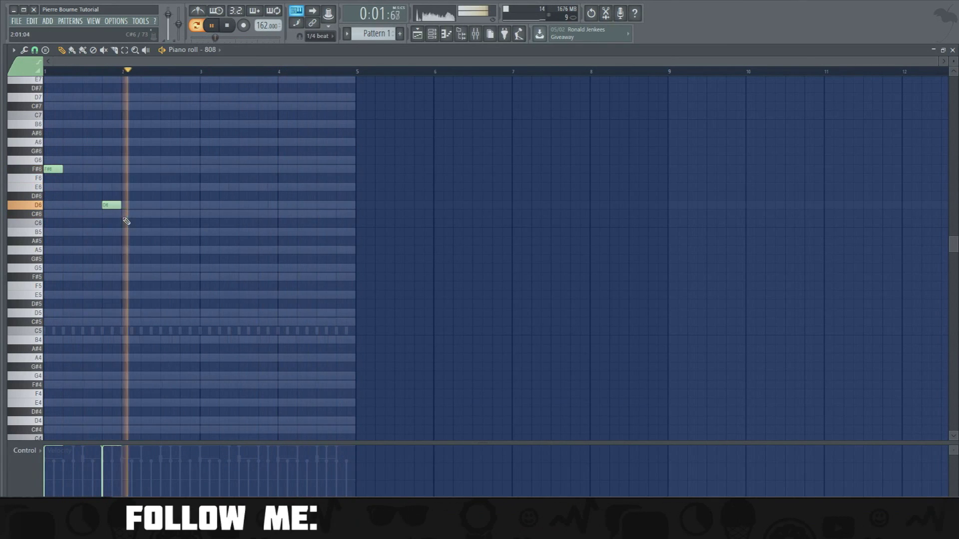
{"action": "left_click", "coordinate": [161, 214]}
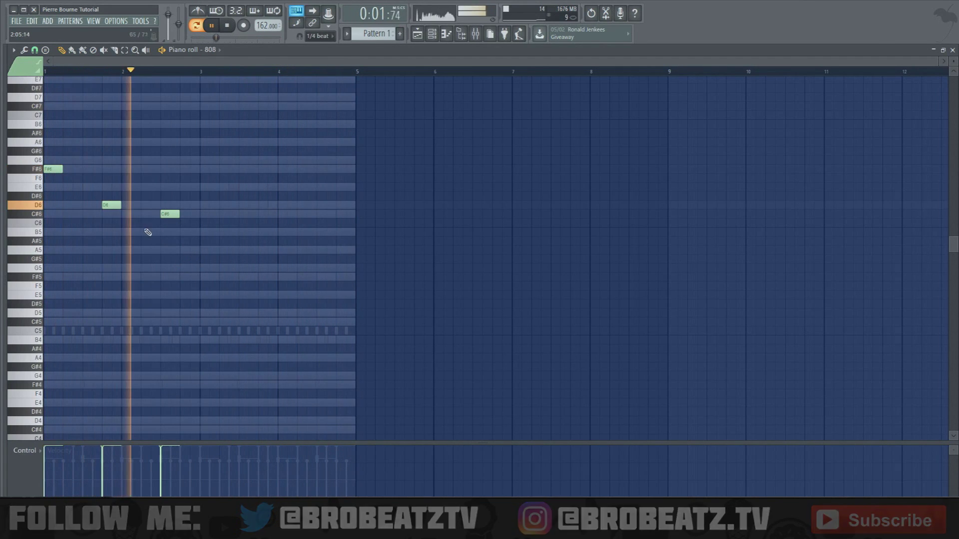
{"action": "left_click", "coordinate": [75, 206]}
{"action": "right_click", "coordinate": [111, 205]}
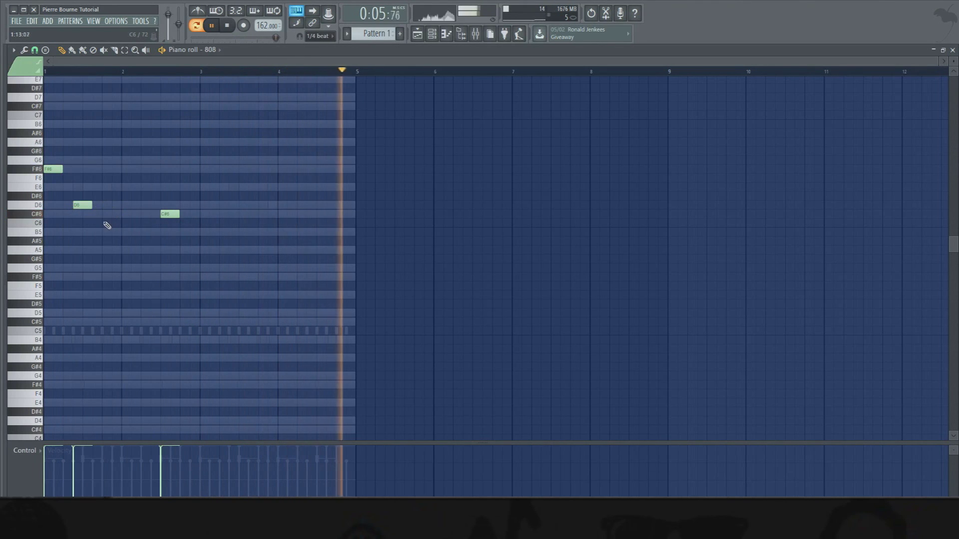
{"action": "left_click", "coordinate": [103, 215]}
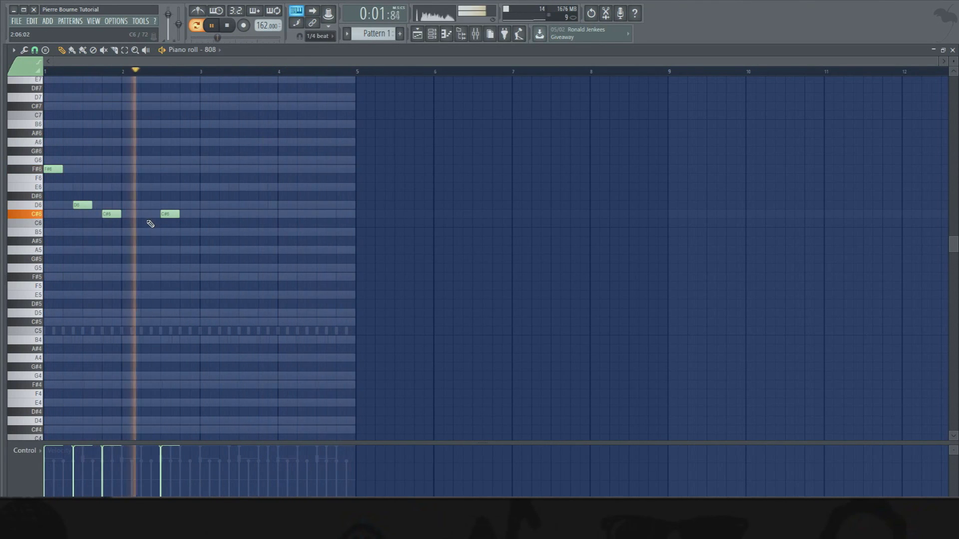
{"action": "right_click", "coordinate": [170, 214]}
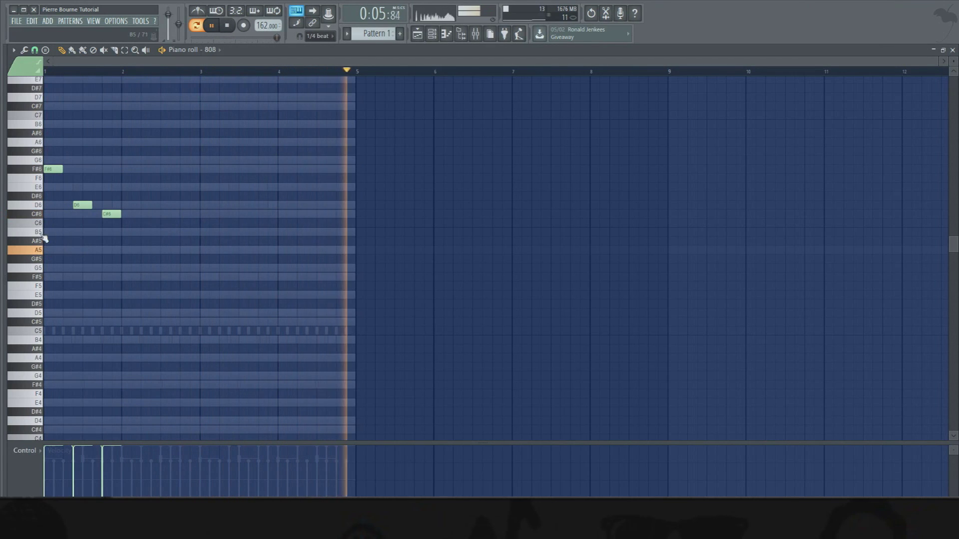
Step: Add one-beat 808 notes in bar 2 at B5 on step 5 and F#6 on step 11
{"action": "left_click", "coordinate": [144, 233]}
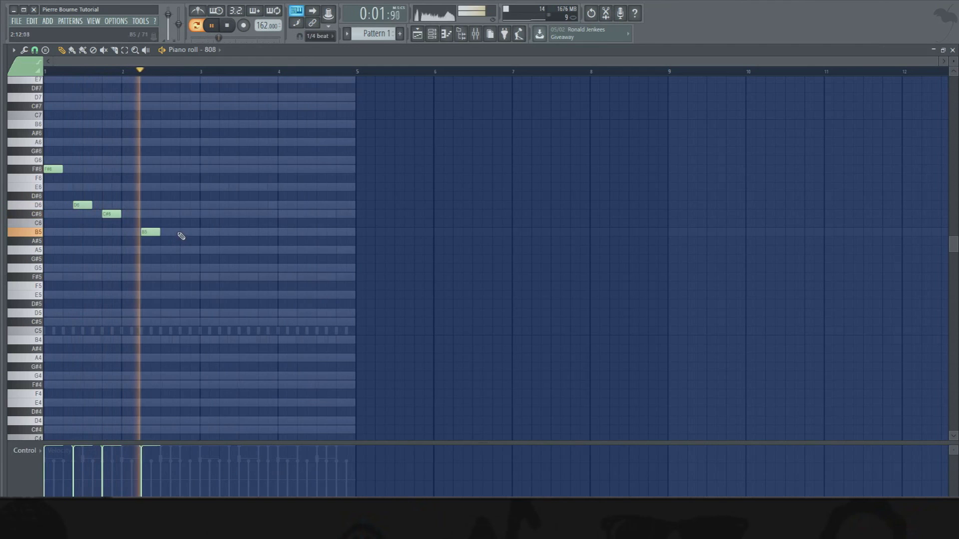
{"action": "left_click", "coordinate": [184, 170]}
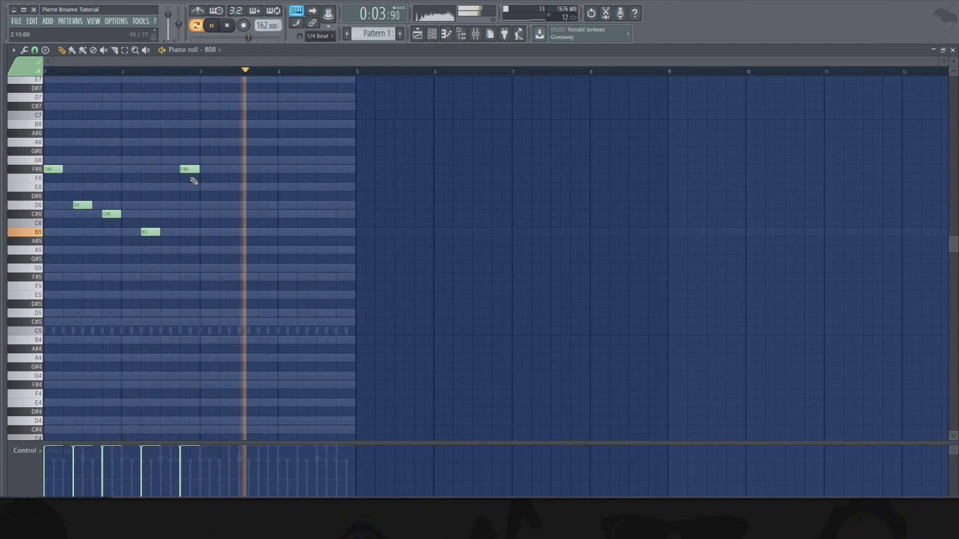
{"action": "left_click_drag", "start_coordinate": [192, 169], "coordinate": [183, 169]}
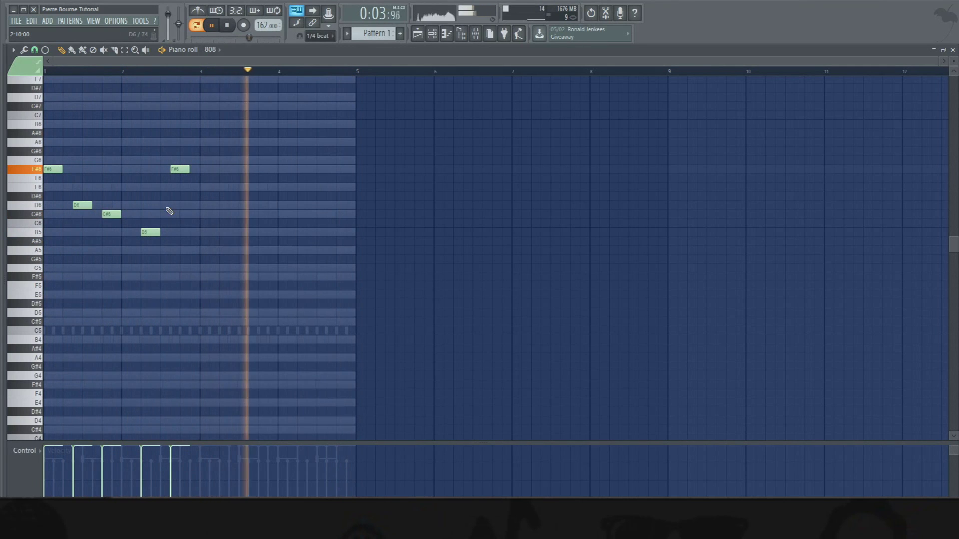
Step: Audition the 808 line from bar 2 and duplicate its two bars into bars 3 and 4
{"action": "left_click", "coordinate": [145, 71]}
{"action": "key", "text": "space"}
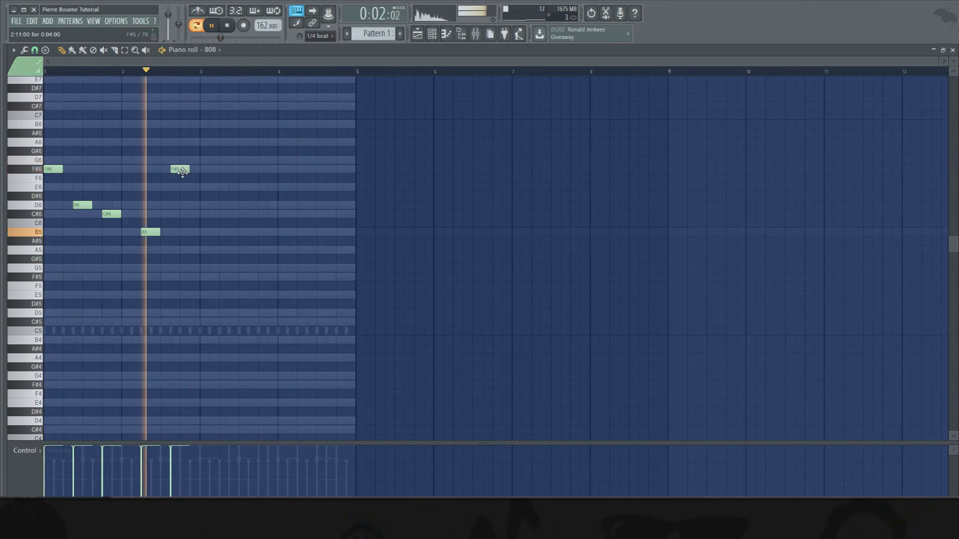
{"action": "key", "text": "space"}
{"action": "key", "text": "ctrl+a"}
{"action": "left_click_drag", "start_coordinate": [52, 168], "coordinate": [209, 168]}
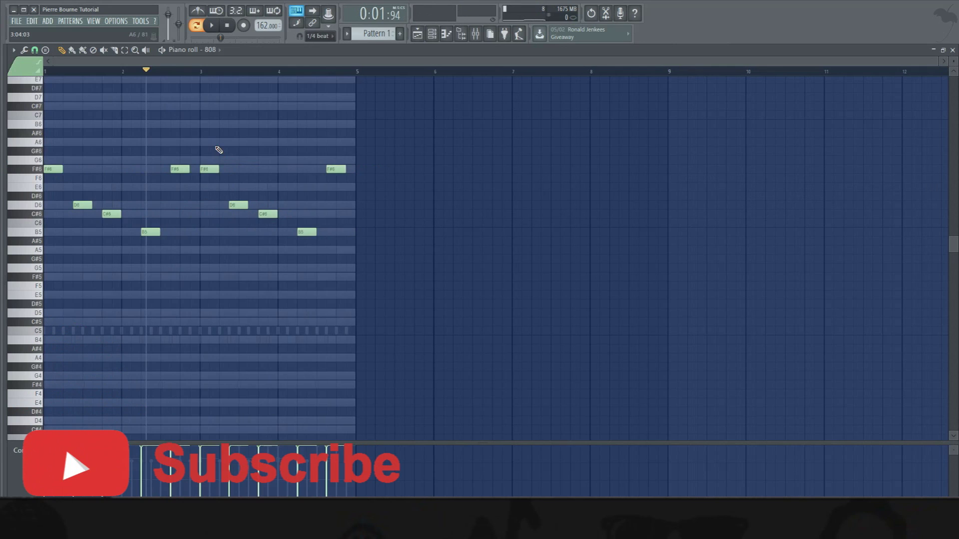
Step: Try all 808 notes one octave lower and compare them by ear with the original octave
{"action": "key", "text": "ctrl+a"}
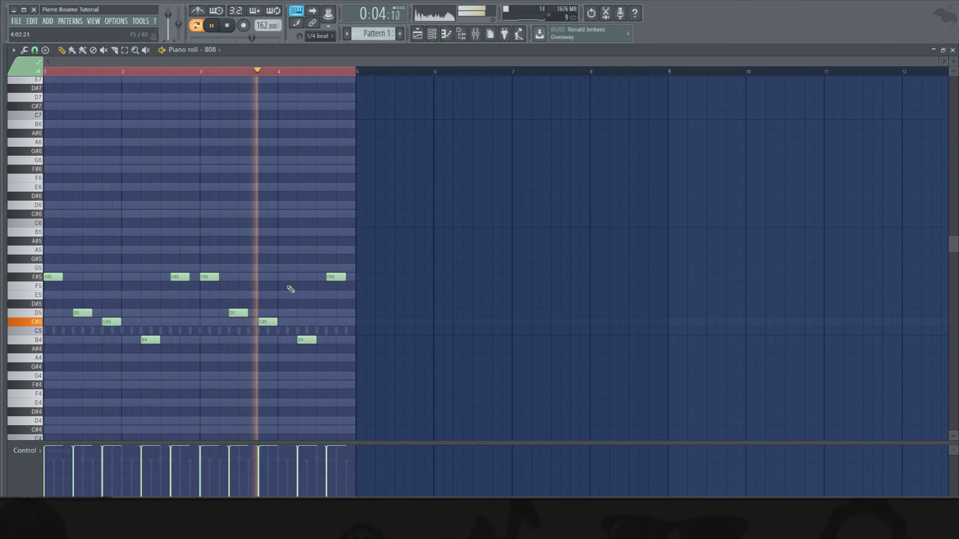
{"action": "key", "text": "ctrl+a"}
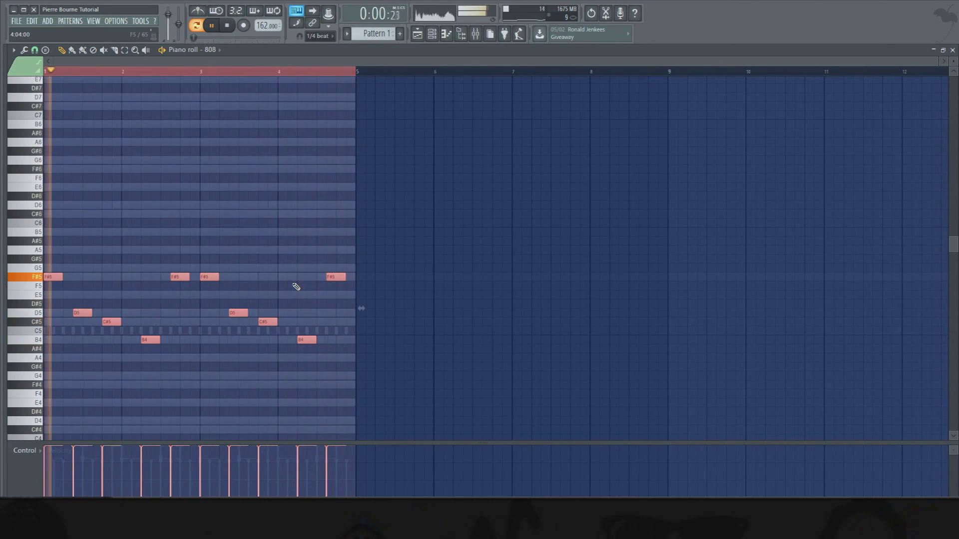
{"action": "key", "text": "space"}
{"action": "key", "text": "space"}
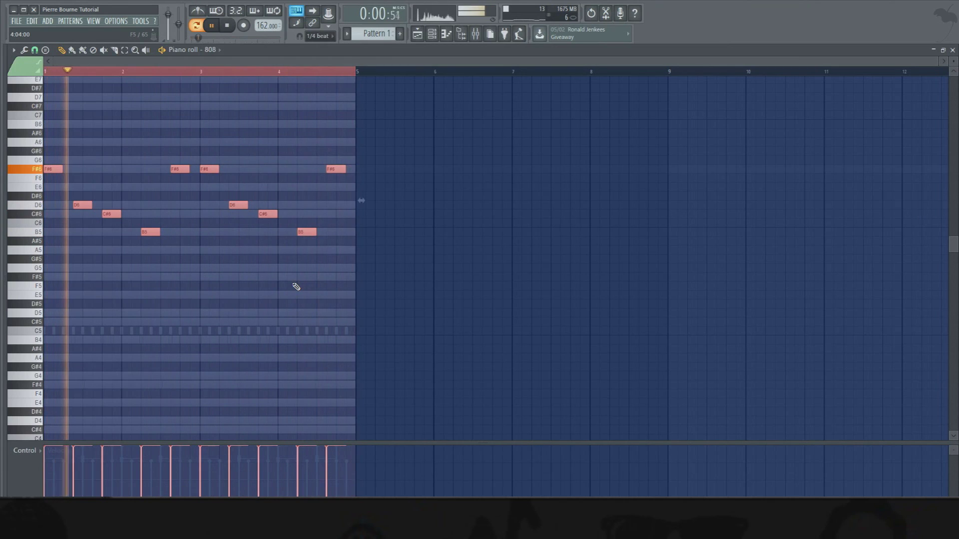
{"action": "key", "text": "ctrl+Down"}
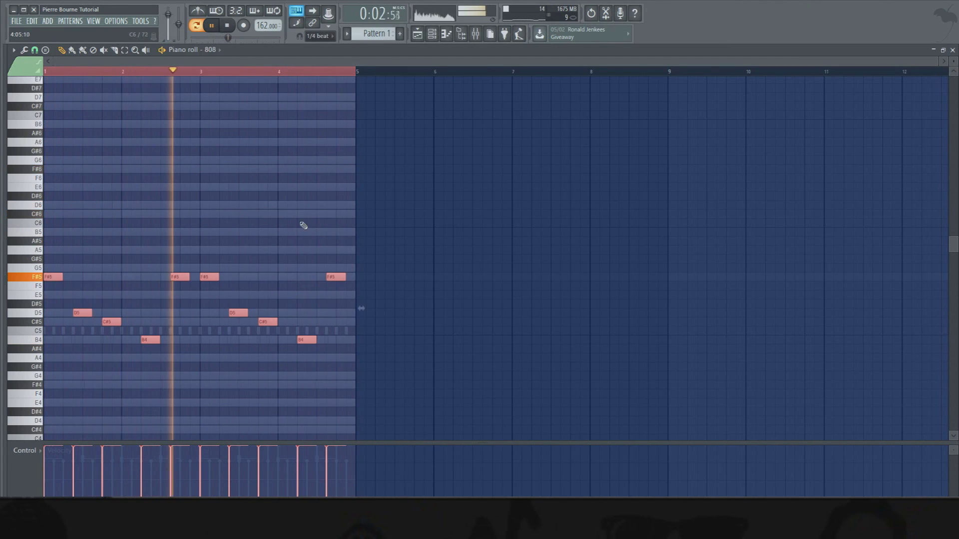
{"action": "key", "text": "space"}
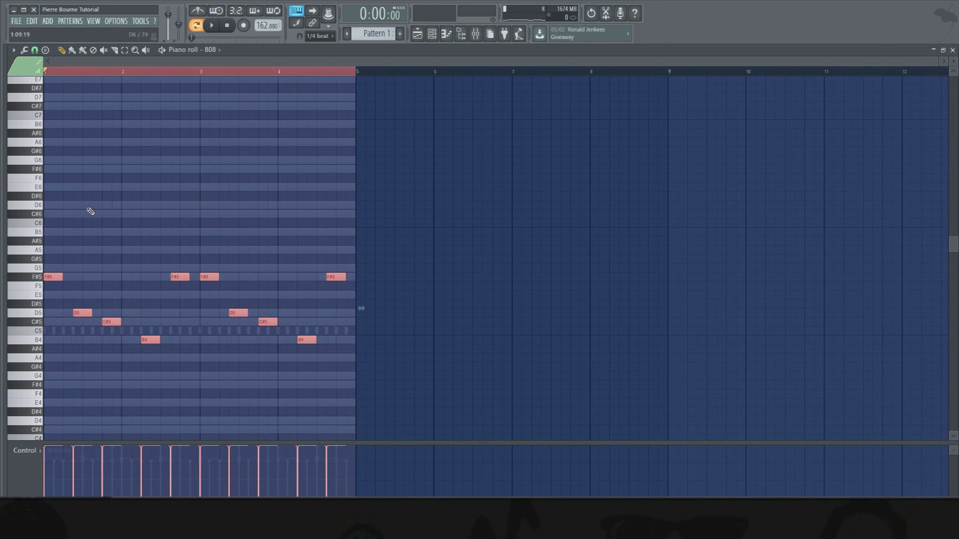
Step: Listen to the full pattern from the channel rack and raise all 808 notes by one octave
{"action": "left_click", "coordinate": [432, 34]}
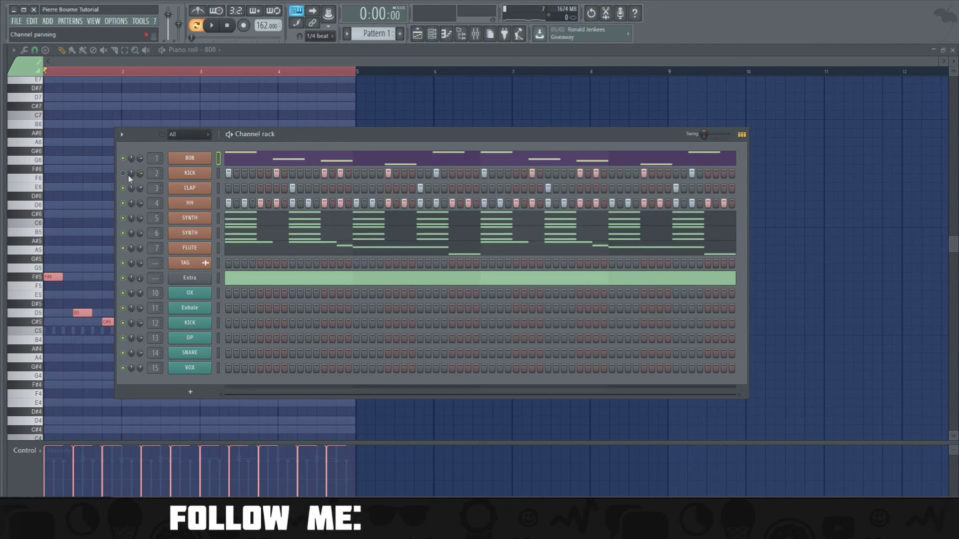
{"action": "key", "text": "space"}
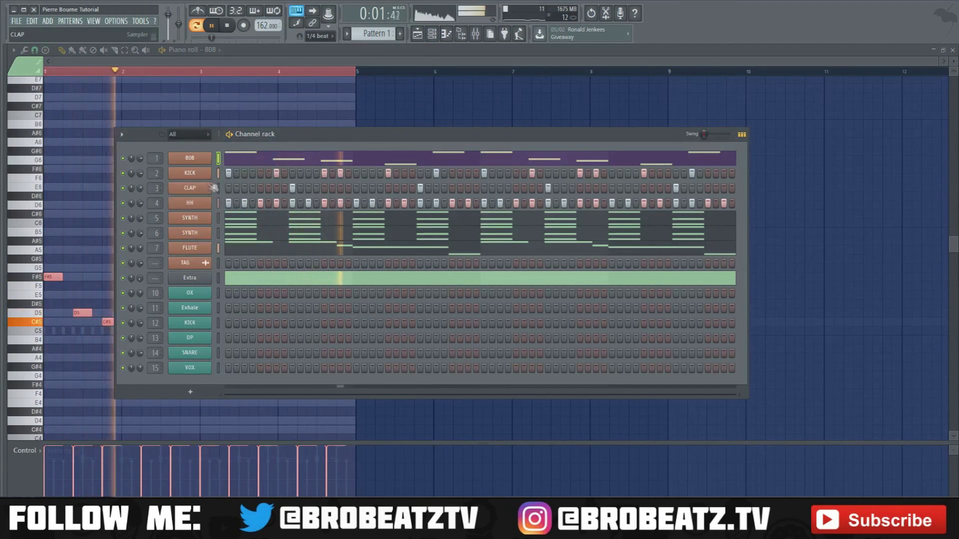
{"action": "key", "text": "F6"}
{"action": "key", "text": "ctrl+a"}
{"action": "key", "text": "ctrl+Up"}
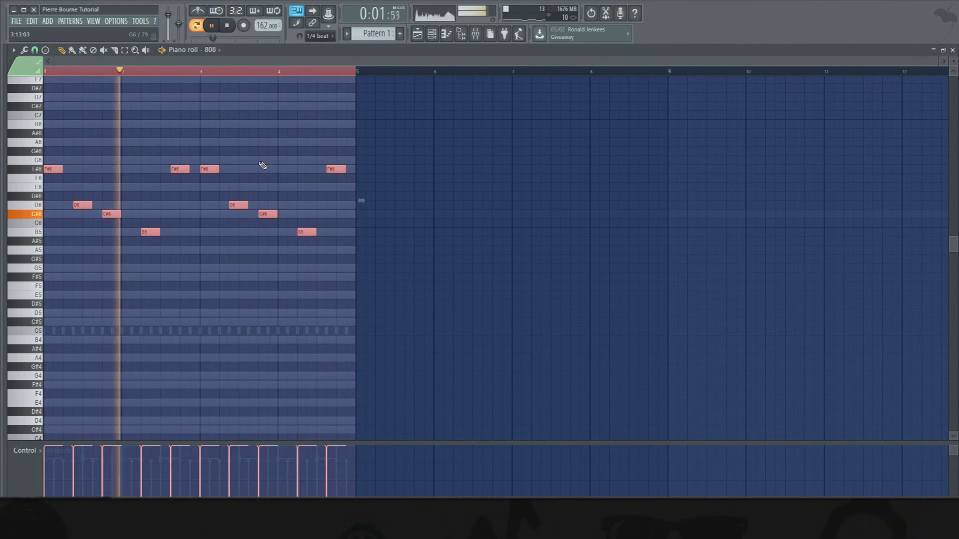
{"action": "key", "text": "F6"}
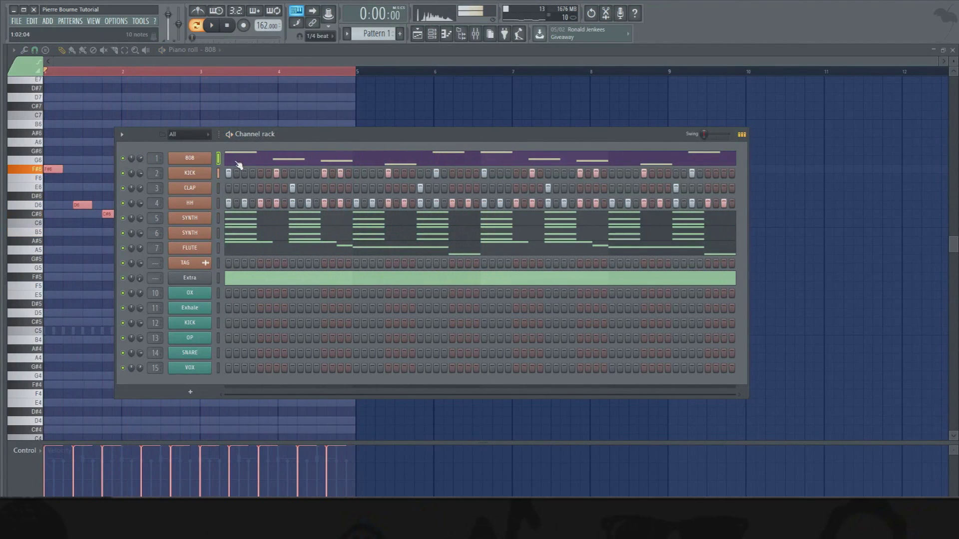
{"action": "left_click", "coordinate": [320, 247]}
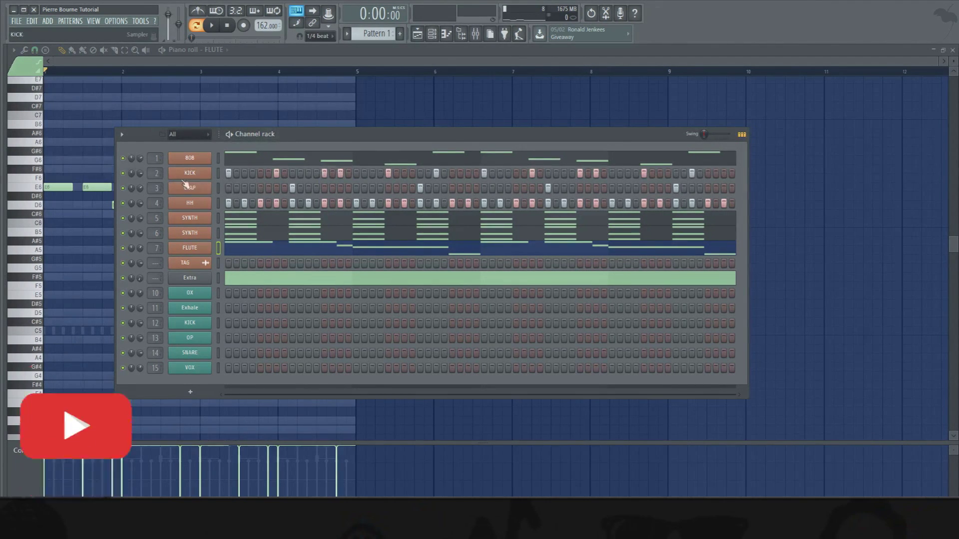
{"action": "right_click", "coordinate": [142, 189]}
{"action": "left_click", "coordinate": [139, 193]}
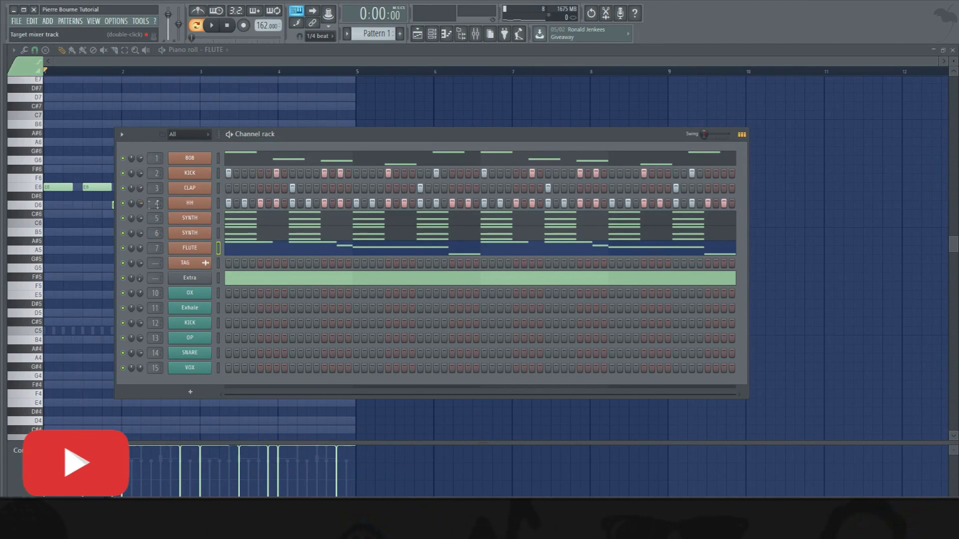
Step: Split Pattern 1 into separate channel clips in the playlist and repeat them in bars 5 to 8, keeping FLUTE only in bars 5 to 8
{"action": "left_click", "coordinate": [422, 34]}
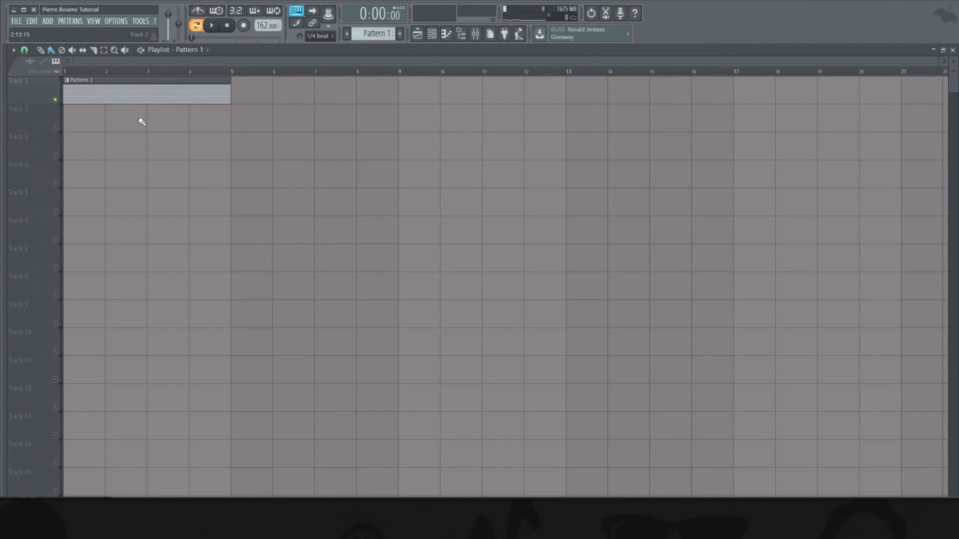
{"action": "left_click", "coordinate": [347, 33]}
{"action": "left_click", "coordinate": [399, 156]}
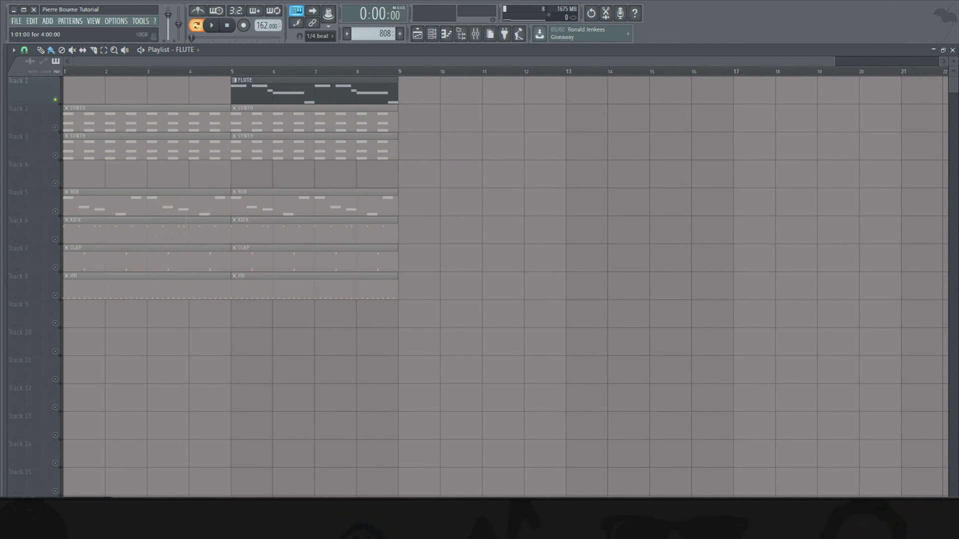
Step: Remove the KICK clip from bars 1 to 4 and shift all playlist clips four bars later
{"action": "left_click_drag", "start_coordinate": [492, 300], "coordinate": [65, 76]}
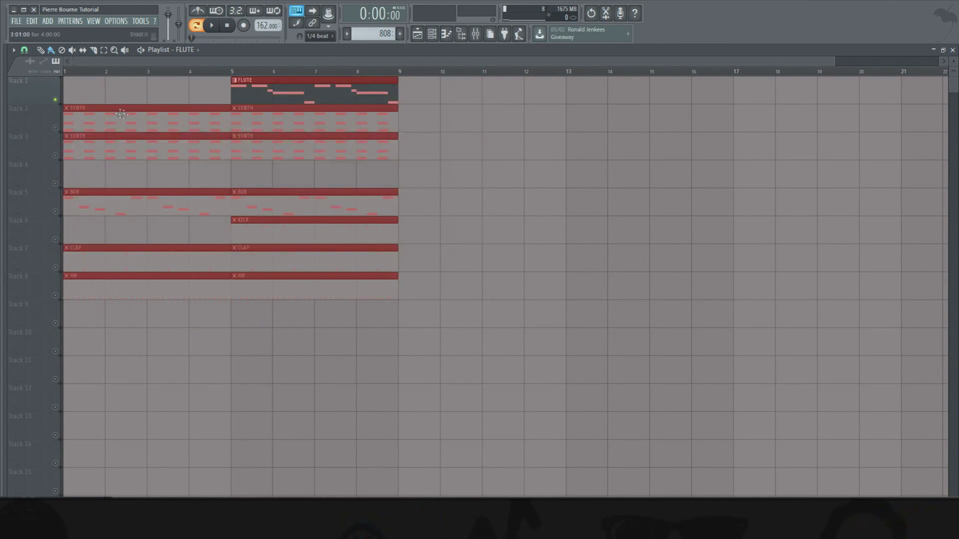
{"action": "left_click_drag", "start_coordinate": [145, 115], "coordinate": [313, 115]}
Step: Copy both SYNTH clips and the CLAP and HH clips into bars 1 to 4 of the playlist
{"action": "left_click_drag", "start_coordinate": [243, 125], "coordinate": [75, 124]}
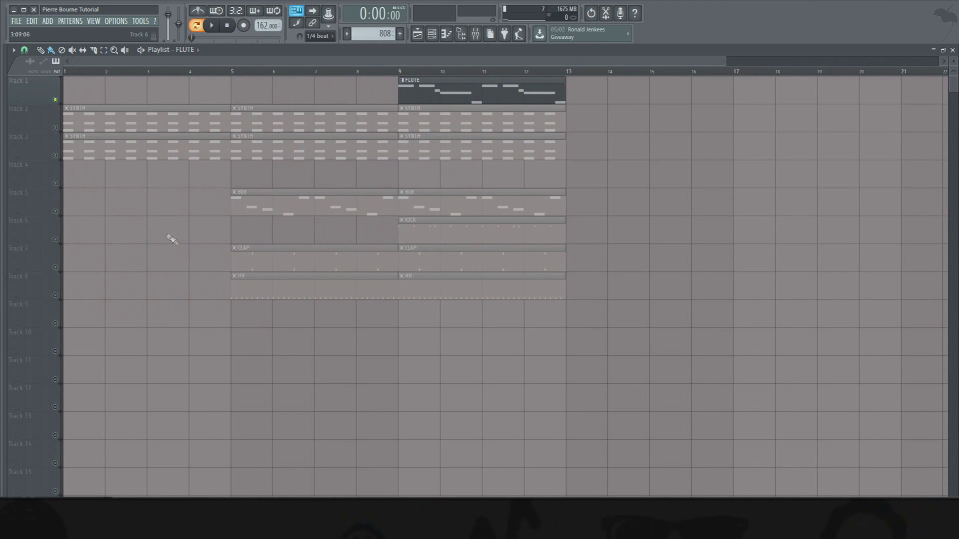
{"action": "left_click_drag", "start_coordinate": [266, 275], "coordinate": [149, 292]}
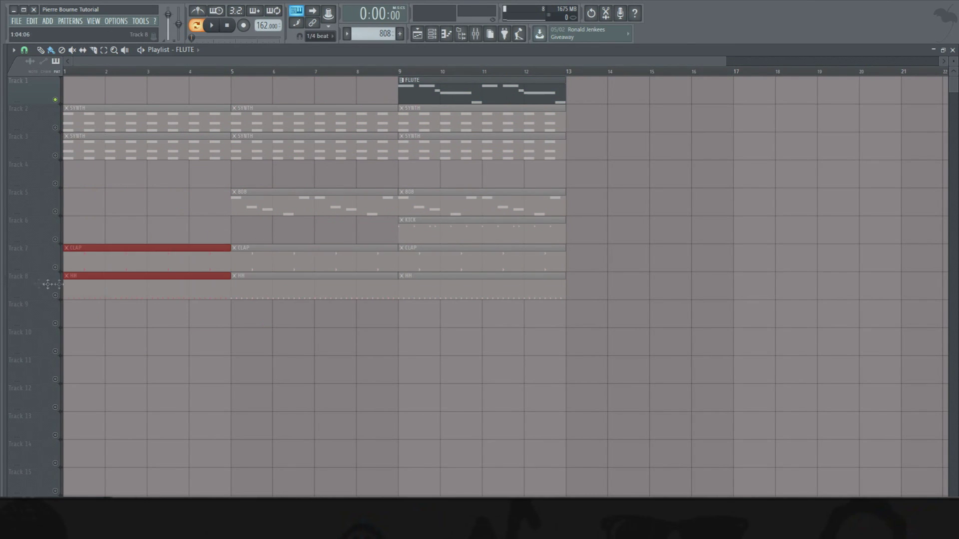
Step: Place the TAG sample at bar 1 on Track 10, unmute all playlist tracks and trim the clip's silent end to just before bar 4
{"action": "left_click", "coordinate": [432, 38]}
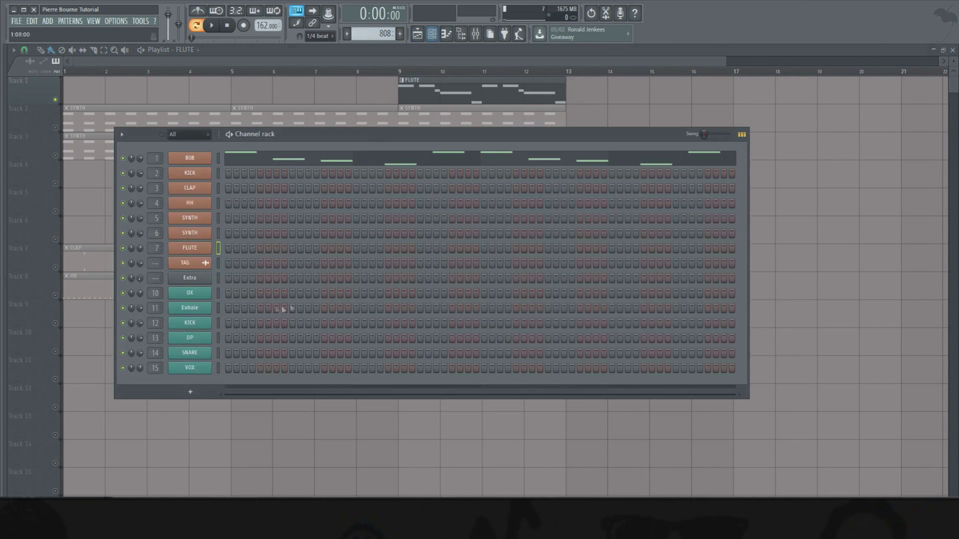
{"action": "left_click_drag", "start_coordinate": [195, 264], "coordinate": [339, 453]}
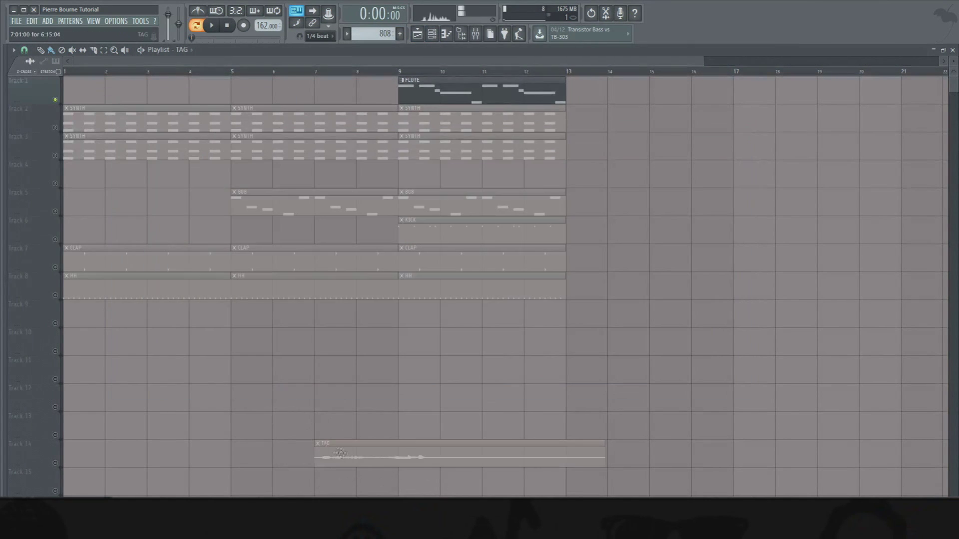
{"action": "left_click_drag", "start_coordinate": [86, 351], "coordinate": [91, 351]}
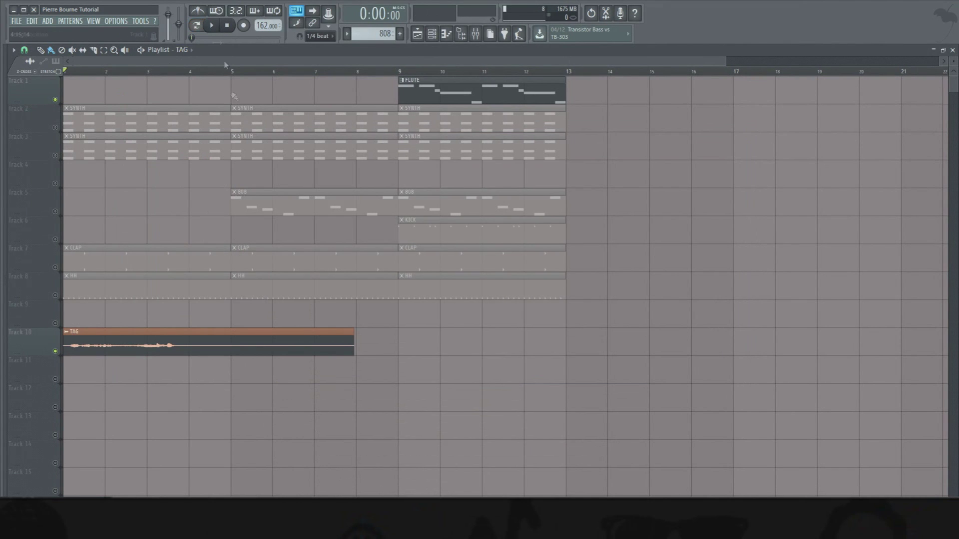
{"action": "left_click", "coordinate": [55, 296]}
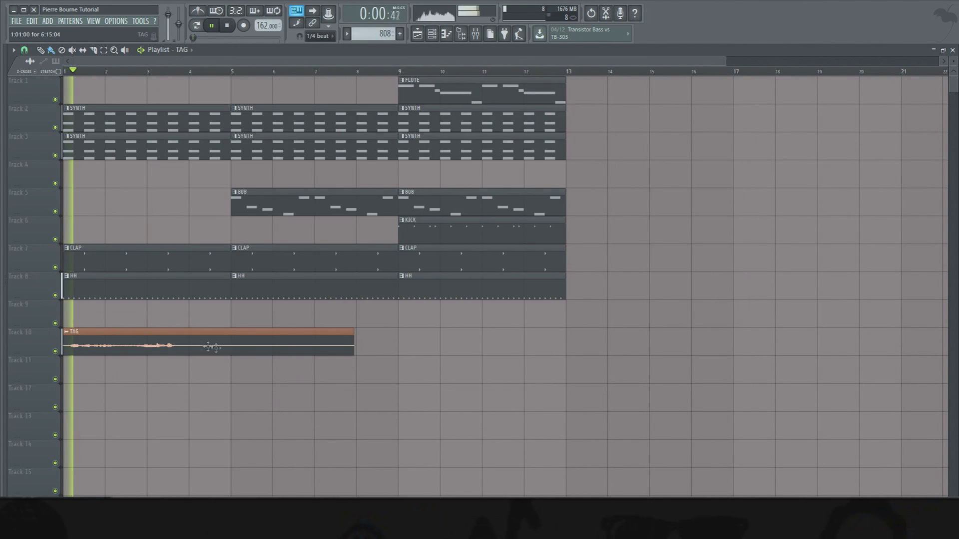
{"action": "left_click_drag", "start_coordinate": [352, 345], "coordinate": [186, 345]}
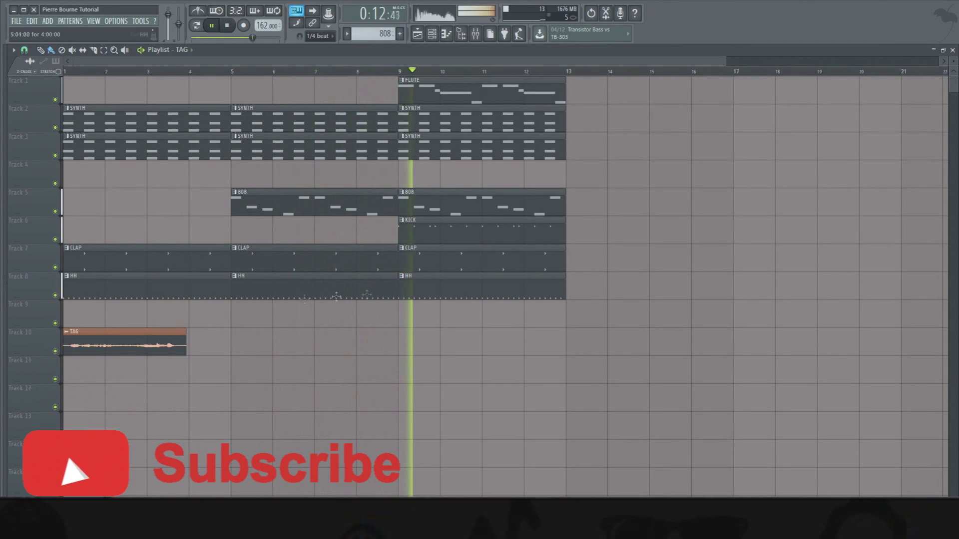
Step: Duplicate all clips of bars 9 to 12 into bars 13 to 16 and again into bars 17 to 20
{"action": "left_click_drag", "start_coordinate": [590, 352], "coordinate": [407, 78]}
{"action": "key", "text": "ctrl+b"}
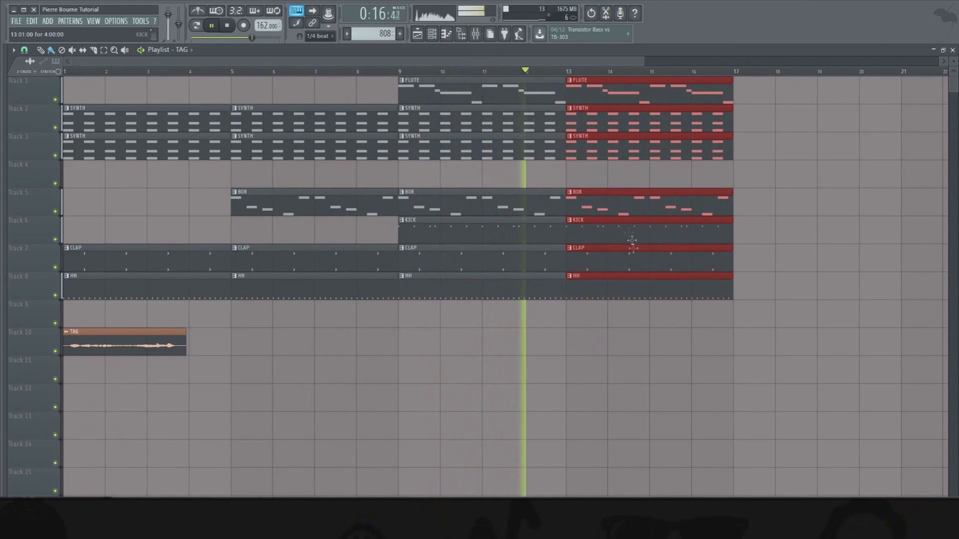
{"action": "left_click_drag", "start_coordinate": [606, 208], "coordinate": [767, 209]}
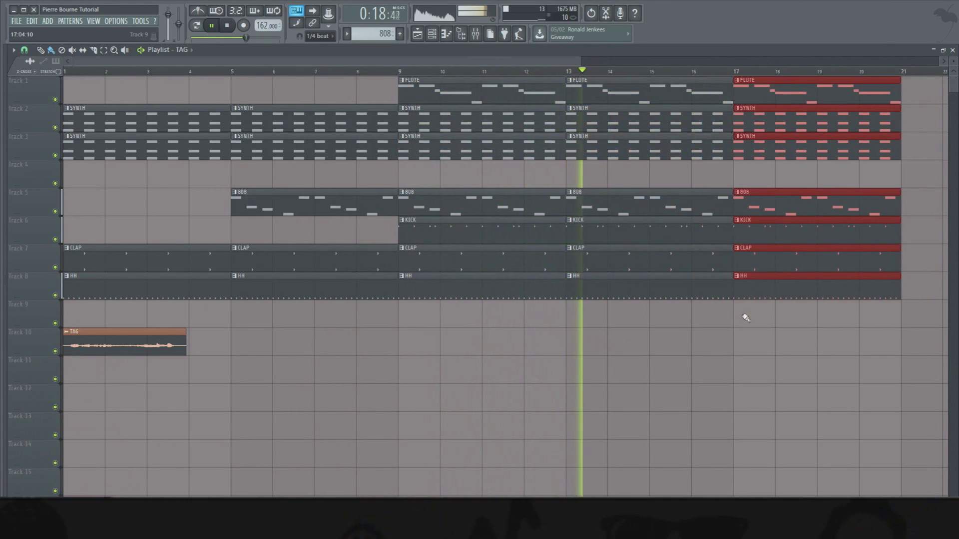
{"action": "left_click", "coordinate": [732, 327]}
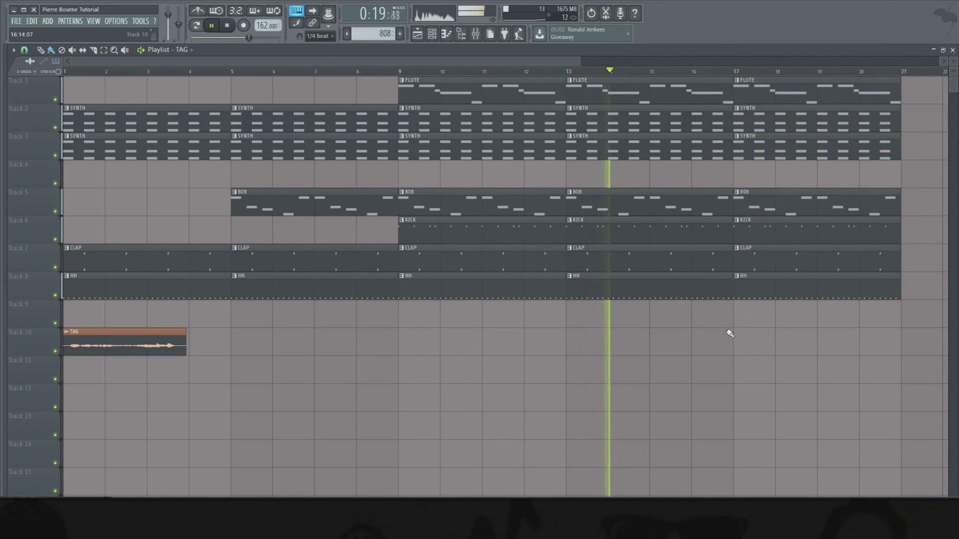
Step: Remove the CLAP and KICK clips from bars 17 to 20 and stop playback
{"action": "right_click", "coordinate": [759, 251]}
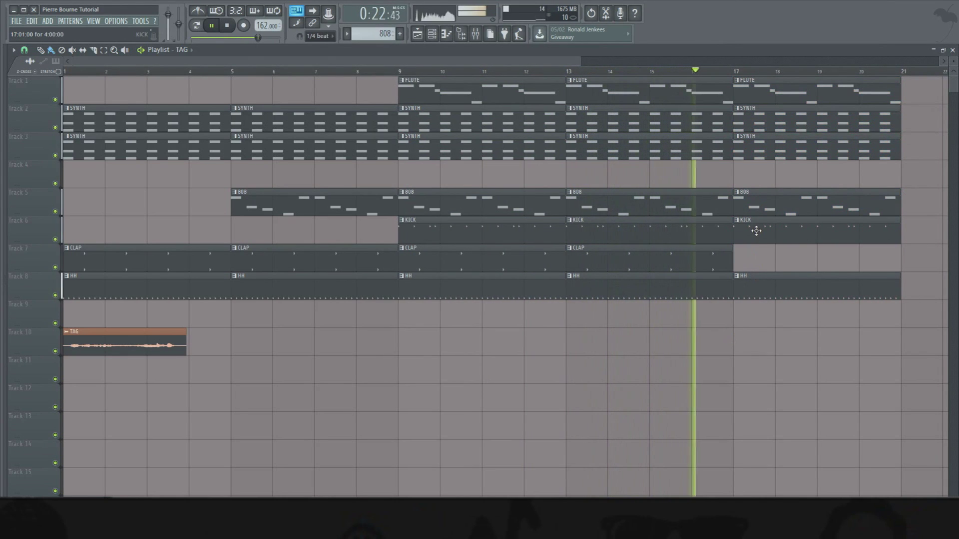
{"action": "right_click", "coordinate": [756, 230]}
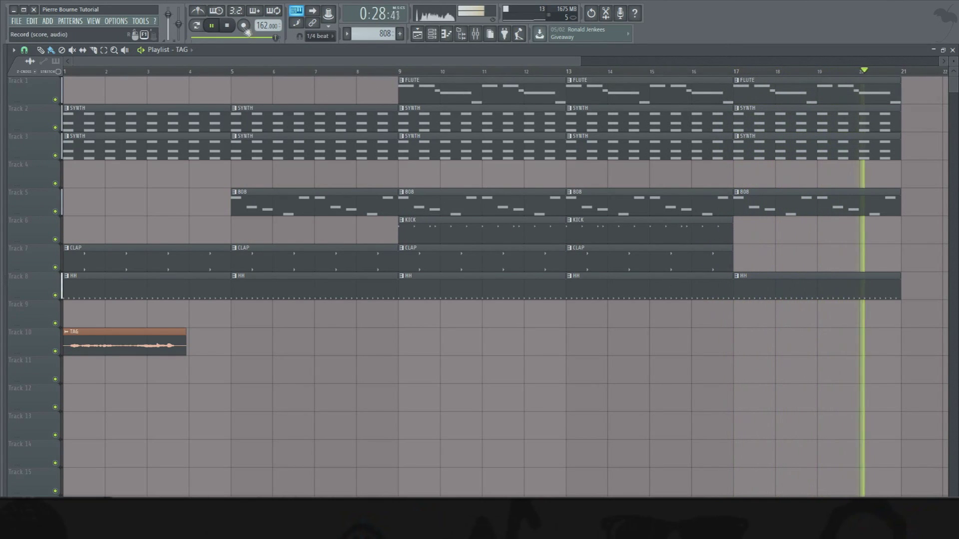
{"action": "left_click", "coordinate": [228, 25]}
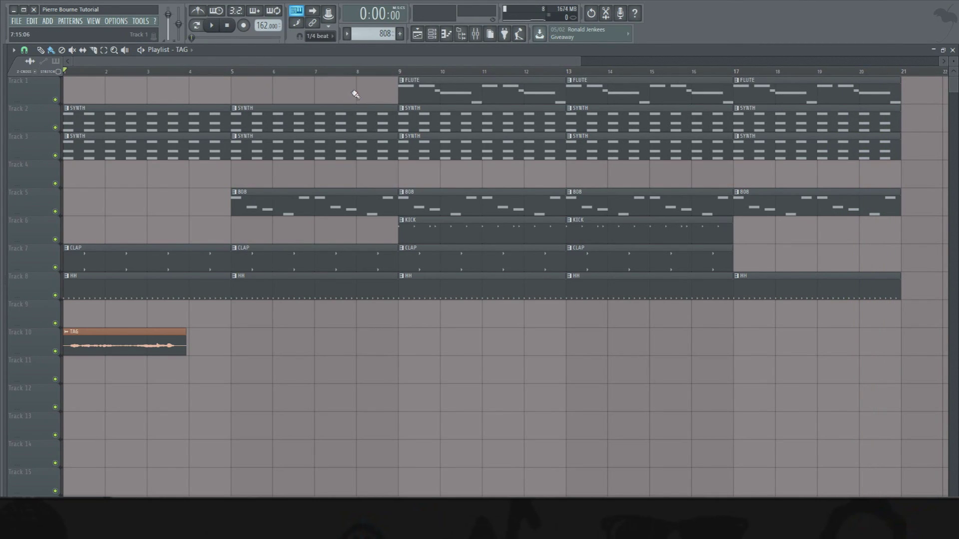
Step: Examine the 808 melody in the piano roll, and audition the F#5, C#5 and D5 keys in the empty piano roll of the Extra pattern
{"action": "left_click", "coordinate": [432, 36]}
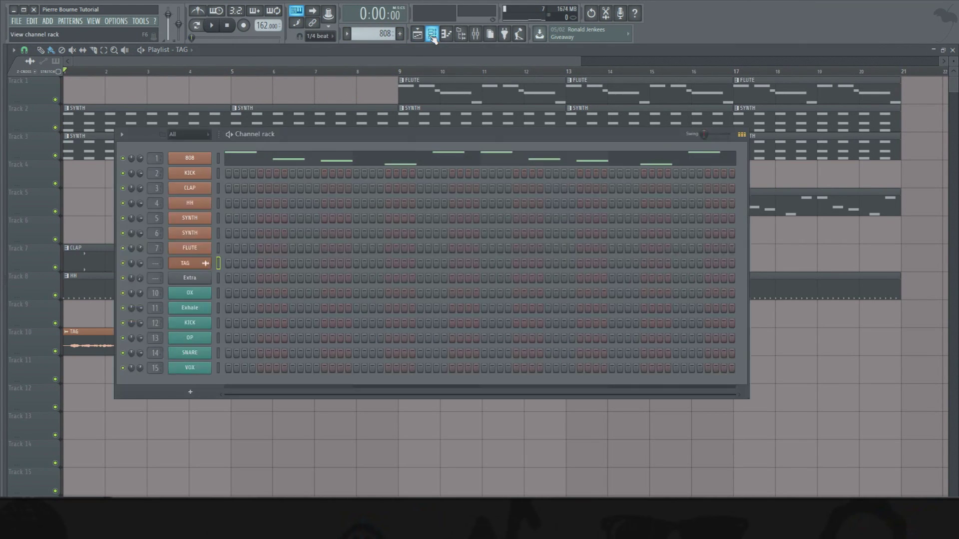
{"action": "left_click", "coordinate": [257, 148]}
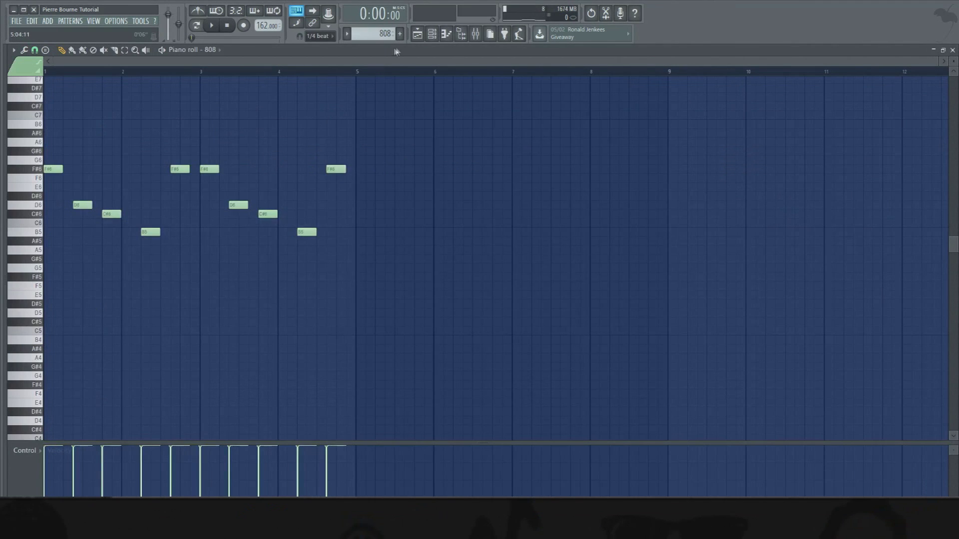
{"action": "left_click", "coordinate": [437, 39]}
{"action": "left_click", "coordinate": [347, 33]}
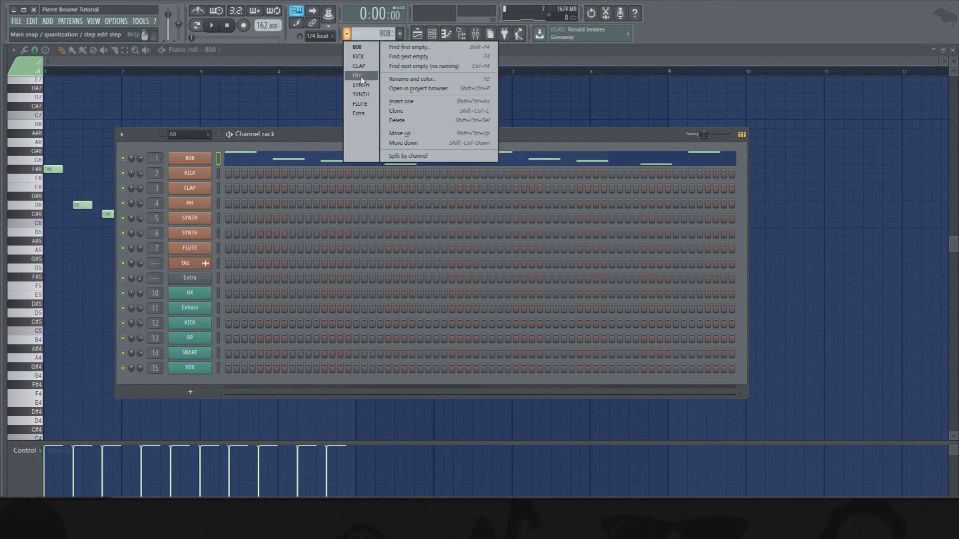
{"action": "left_click", "coordinate": [358, 114]}
{"action": "left_click", "coordinate": [256, 280]}
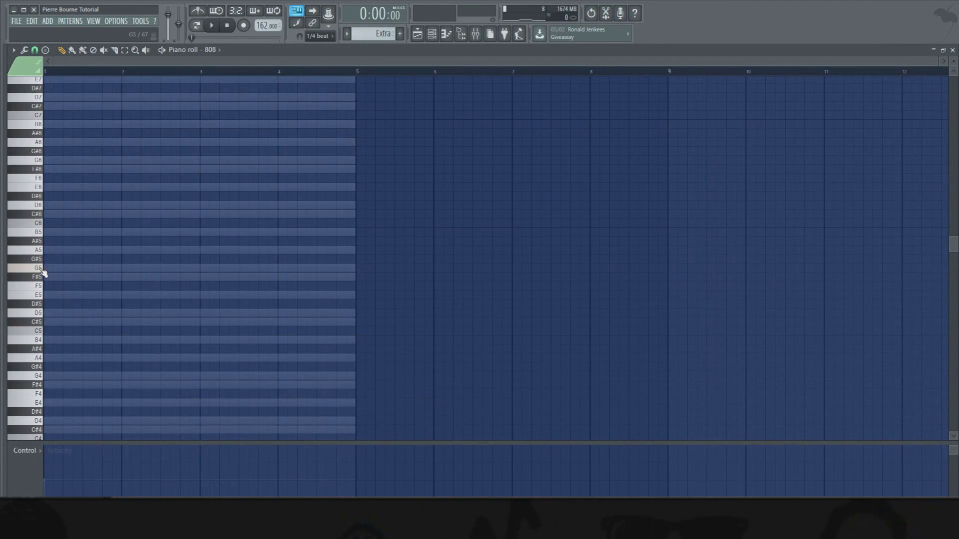
{"action": "left_click", "coordinate": [41, 278]}
{"action": "left_click", "coordinate": [37, 324]}
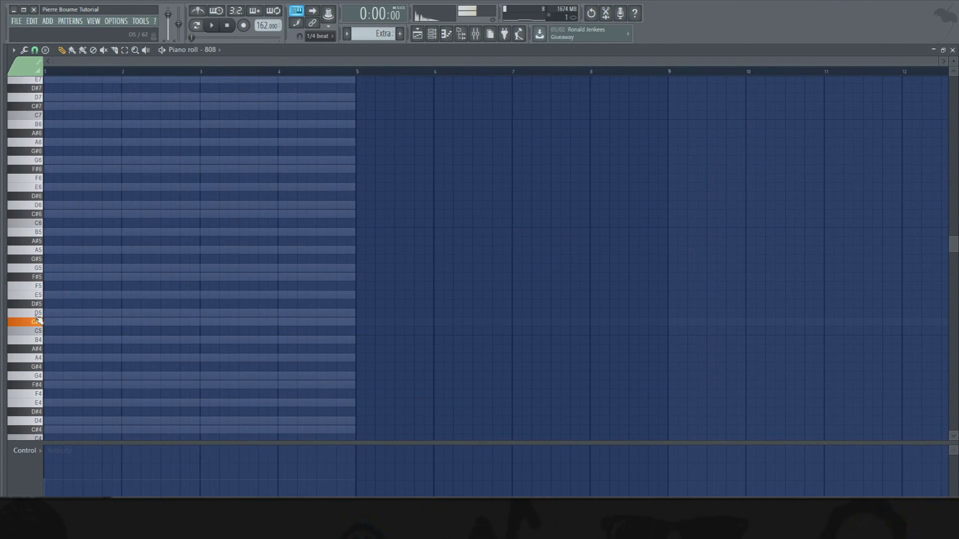
{"action": "left_click", "coordinate": [38, 313]}
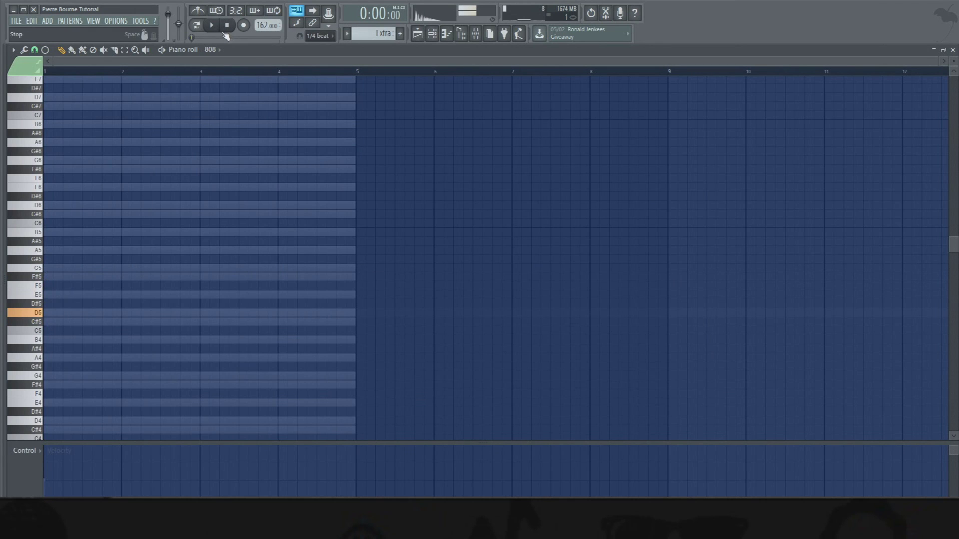
{"action": "left_click_drag", "start_coordinate": [943, 63], "coordinate": [398, 142]}
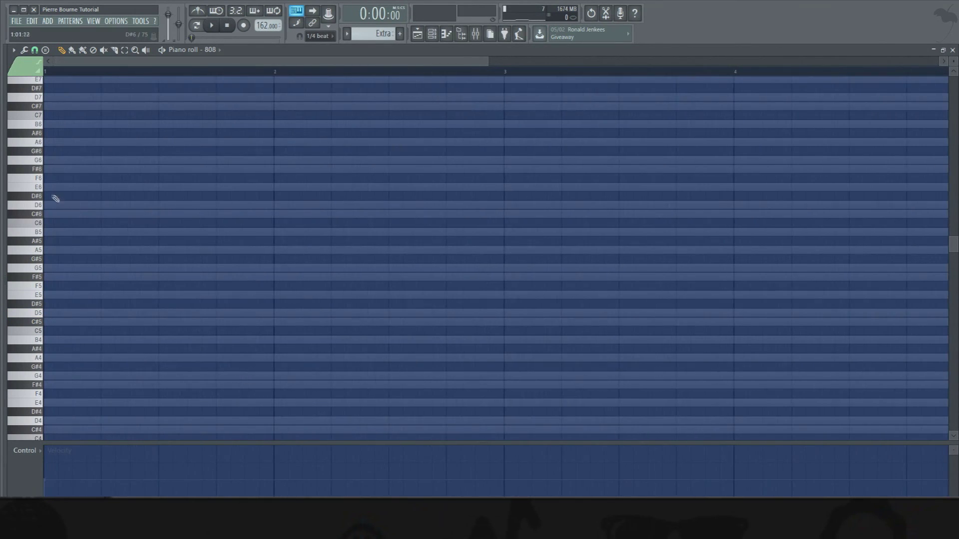
{"action": "left_click", "coordinate": [62, 215]}
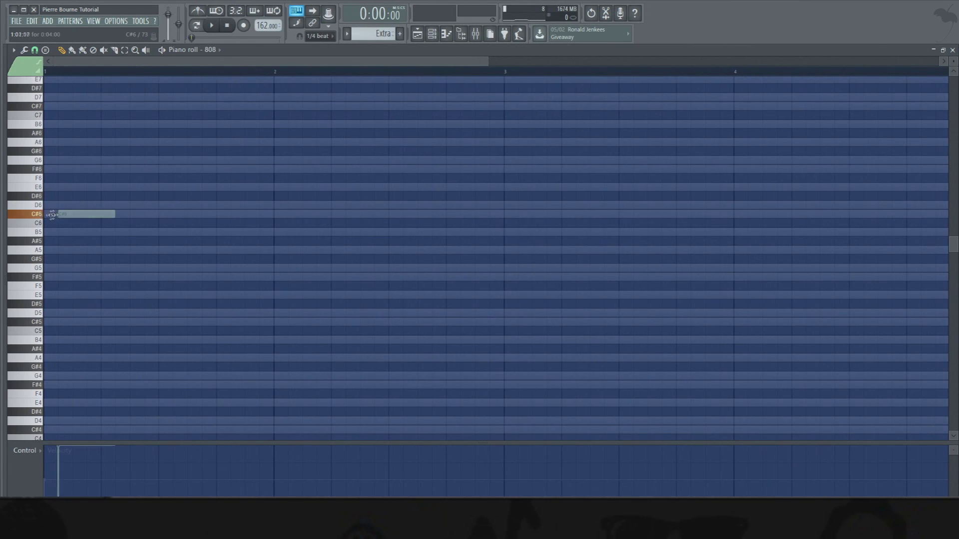
{"action": "left_click", "coordinate": [102, 269]}
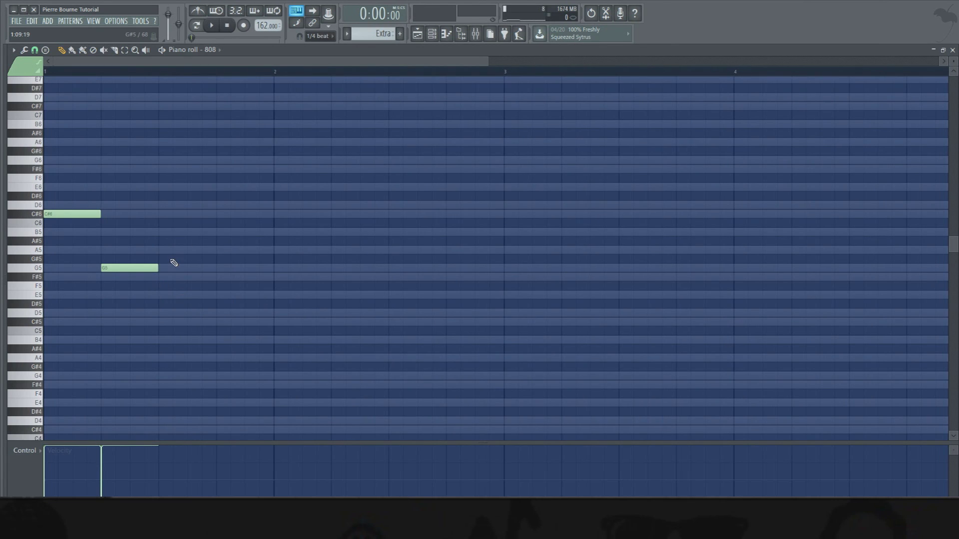
{"action": "key", "text": "ctrl+a"}
{"action": "key", "text": "Delete"}
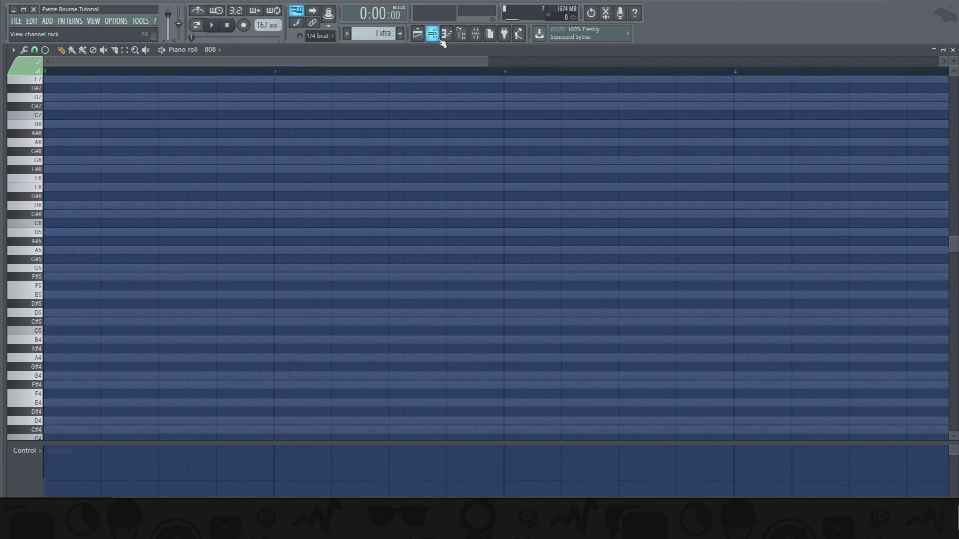
{"action": "left_click", "coordinate": [438, 39]}
{"action": "left_click", "coordinate": [438, 39]}
{"action": "left_click", "coordinate": [438, 39]}
{"action": "left_click", "coordinate": [346, 34]}
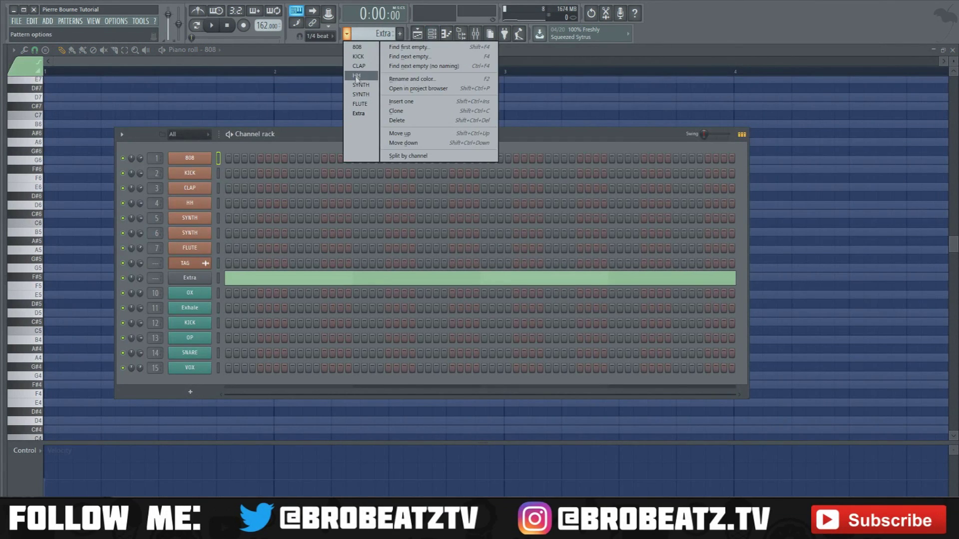
{"action": "left_click", "coordinate": [361, 114]}
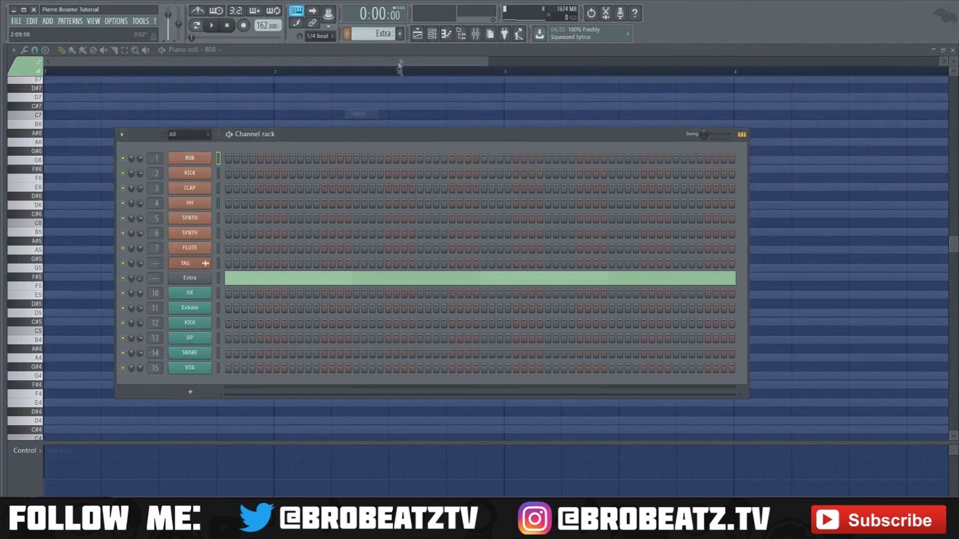
Step: Remove all playlist clips from bars 5 to 8 and the SYNTH and CLAP clips from bars 1 to 4
{"action": "left_click", "coordinate": [417, 34]}
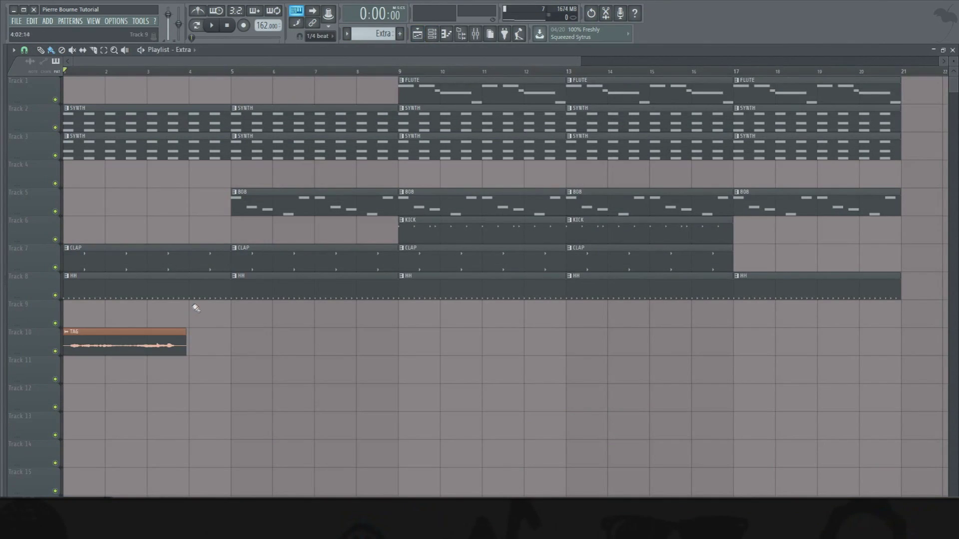
{"action": "right_click", "coordinate": [310, 287]}
{"action": "right_click", "coordinate": [309, 259]}
{"action": "right_click", "coordinate": [310, 205]}
{"action": "right_click", "coordinate": [300, 147]}
{"action": "right_click", "coordinate": [249, 120]}
{"action": "right_click", "coordinate": [220, 120]}
{"action": "right_click", "coordinate": [215, 147]}
{"action": "right_click", "coordinate": [210, 260]}
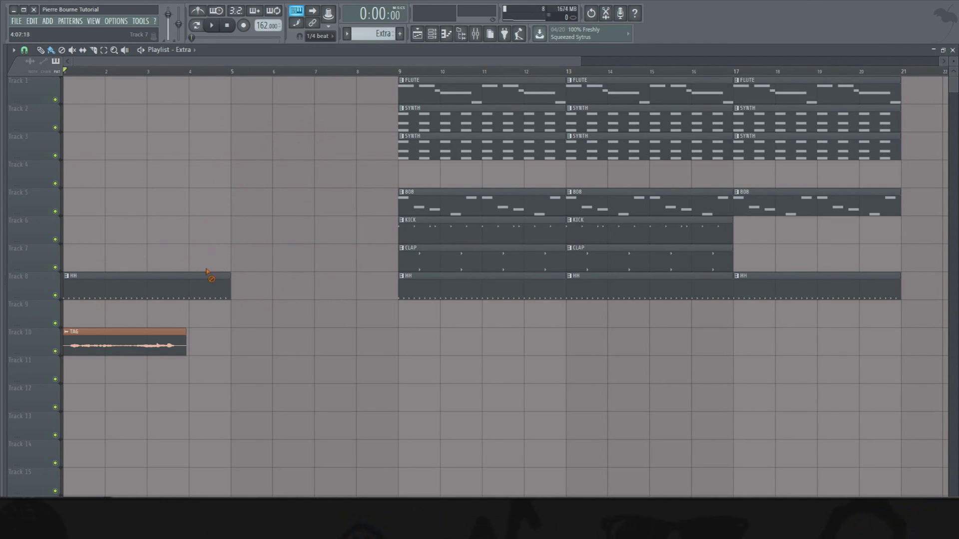
Step: Remove the remaining clips from bars 17 to 20 and the TAG and HH clips at bar 1
{"action": "right_click", "coordinate": [778, 287]}
{"action": "right_click", "coordinate": [768, 204]}
{"action": "right_click", "coordinate": [760, 148]}
{"action": "right_click", "coordinate": [758, 120]}
{"action": "right_click", "coordinate": [754, 91]}
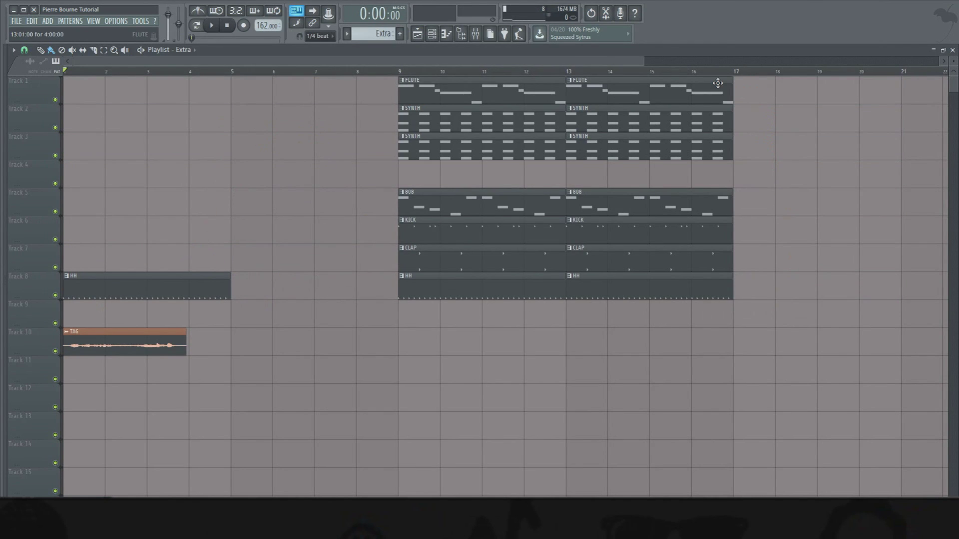
{"action": "right_click", "coordinate": [130, 356]}
{"action": "right_click", "coordinate": [165, 287]}
Step: Move all remaining playlist clips so they start at bar 1 and mute every track
{"action": "left_click_drag", "start_coordinate": [694, 382], "coordinate": [86, 94]}
{"action": "right_click", "coordinate": [56, 100]}
{"action": "right_click", "coordinate": [56, 99]}
{"action": "right_click", "coordinate": [56, 100]}
{"action": "left_click", "coordinate": [56, 100]}
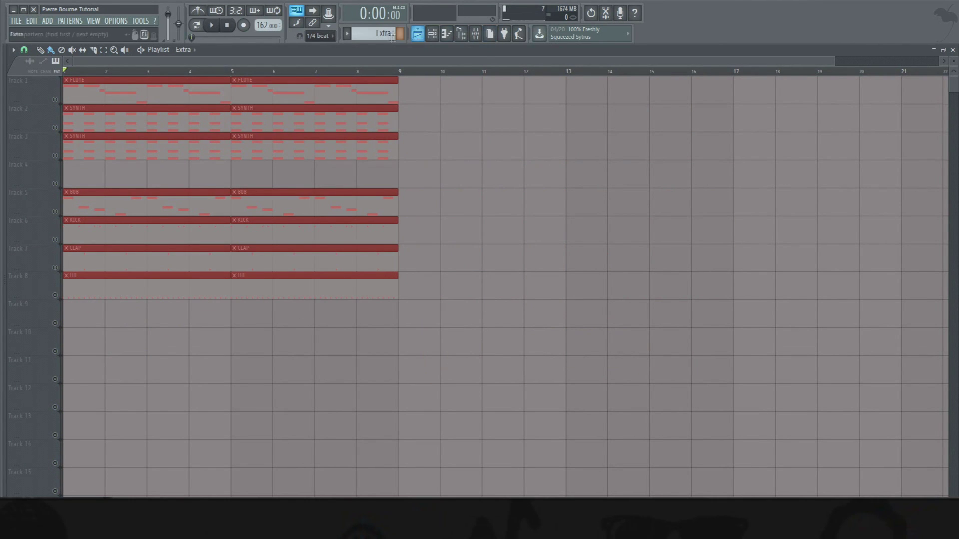
Step: Create a new pattern and copy the Extra channel's notes from the Extra pattern into it
{"action": "left_click", "coordinate": [433, 33]}
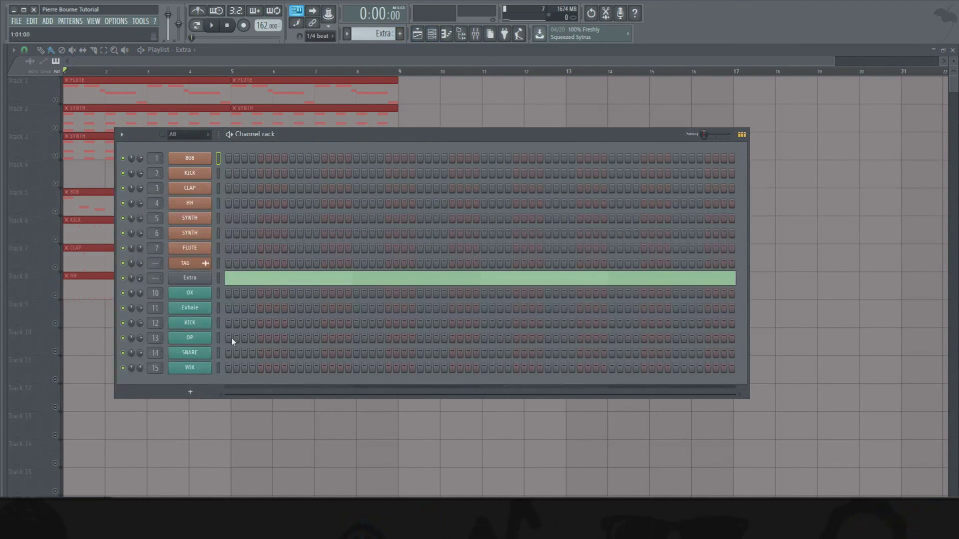
{"action": "left_click", "coordinate": [400, 34]}
{"action": "left_click", "coordinate": [418, 36]}
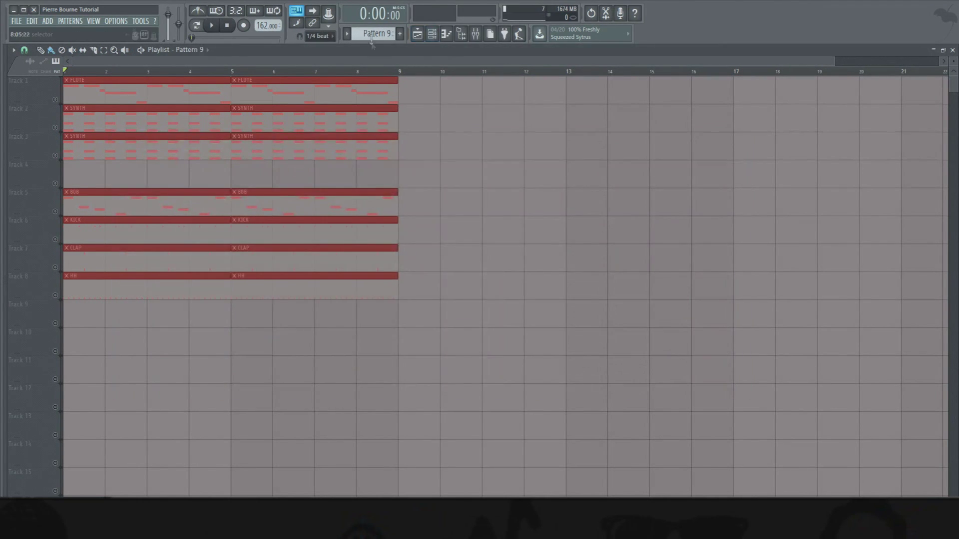
{"action": "left_click", "coordinate": [418, 35]}
{"action": "right_click", "coordinate": [182, 278]}
{"action": "key", "text": "Escape"}
{"action": "left_click", "coordinate": [400, 34]}
{"action": "right_click", "coordinate": [187, 276]}
{"action": "left_click", "coordinate": [301, 298]}
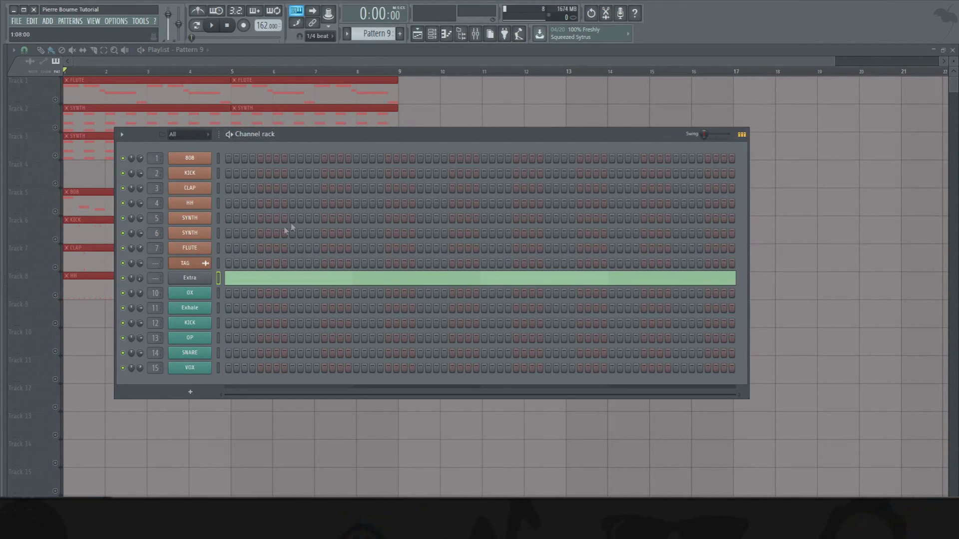
Step: Copy the notes of channel 5 from the first SYNTH pattern and paste them into the OX channel of Pattern 9
{"action": "left_click", "coordinate": [347, 34]}
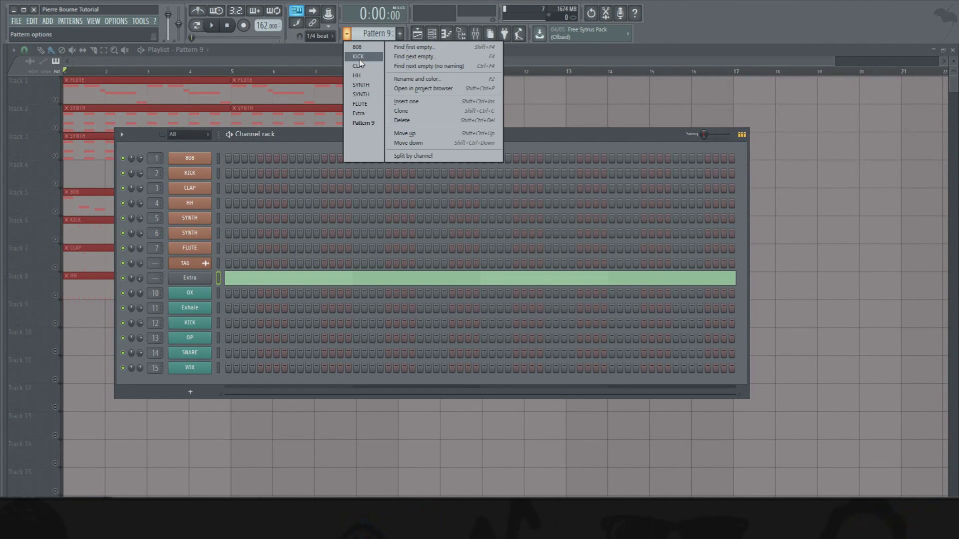
{"action": "left_click", "coordinate": [366, 85]}
{"action": "right_click", "coordinate": [212, 199]}
{"action": "left_click", "coordinate": [309, 237]}
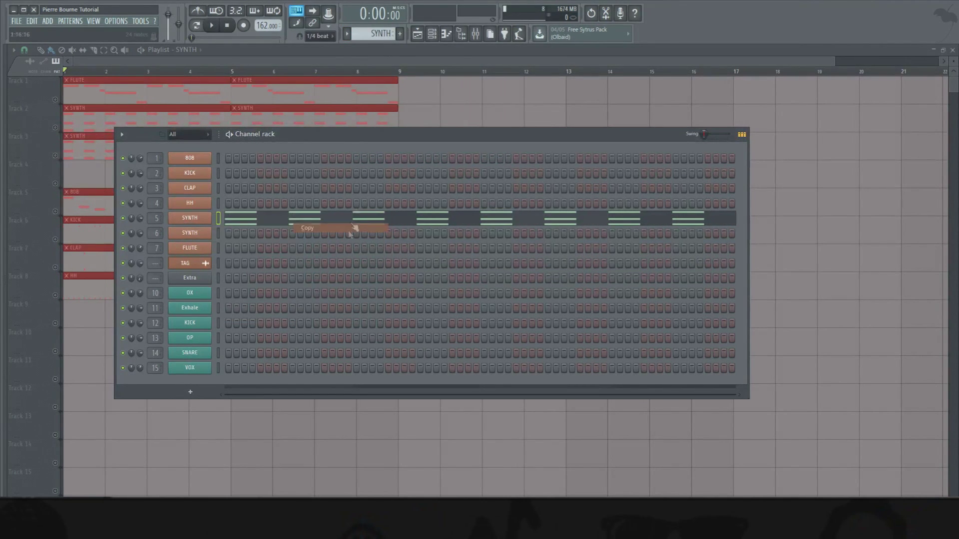
{"action": "left_click", "coordinate": [347, 34]}
{"action": "left_click", "coordinate": [365, 125]}
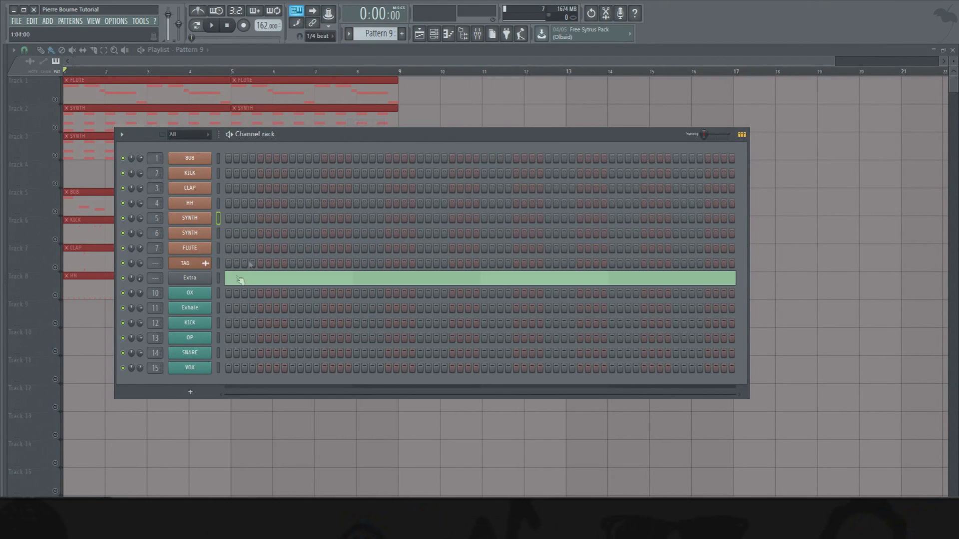
{"action": "right_click", "coordinate": [216, 292]}
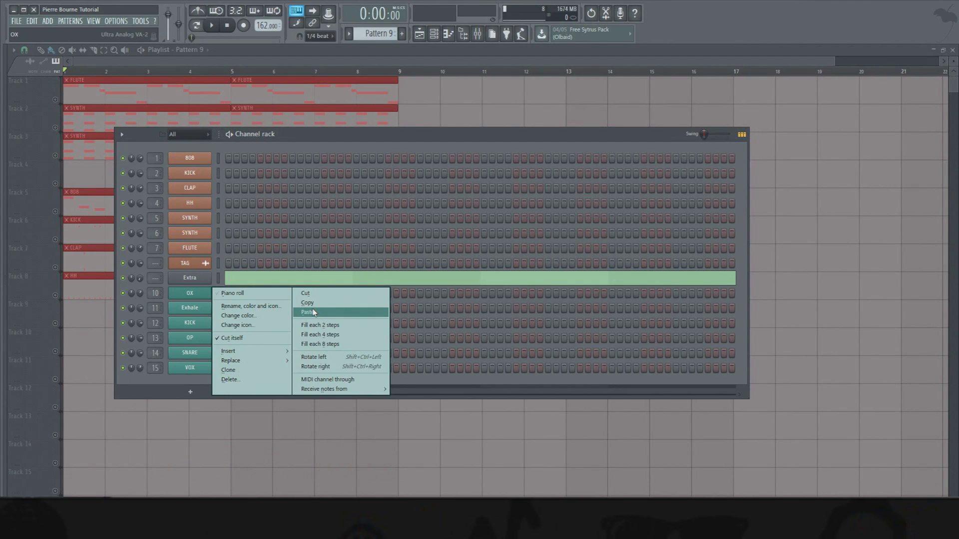
{"action": "left_click", "coordinate": [308, 312]}
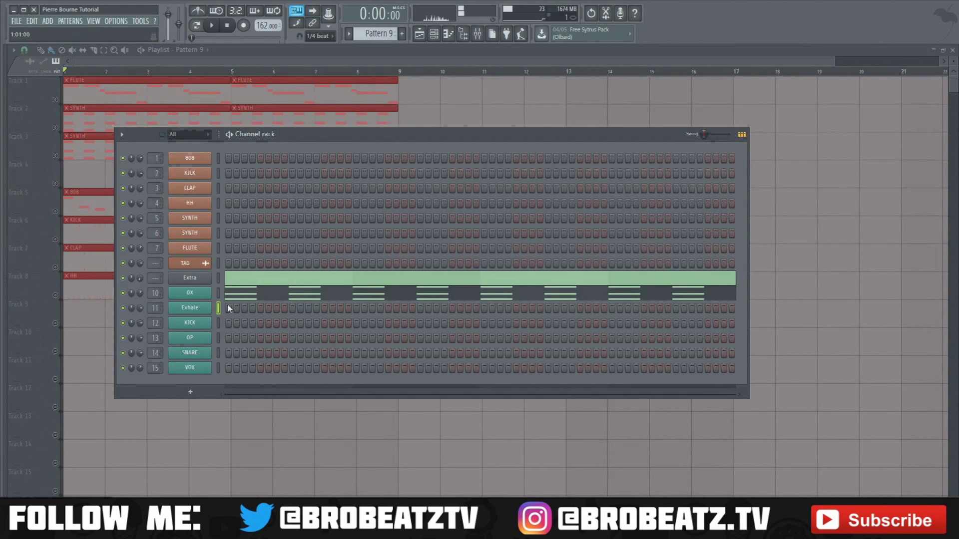
Step: In the Exhale channel's piano roll, draw a two-beat C5 note at bar 1 and a slightly longer D4 note at bar 2
{"action": "right_click", "coordinate": [209, 308]}
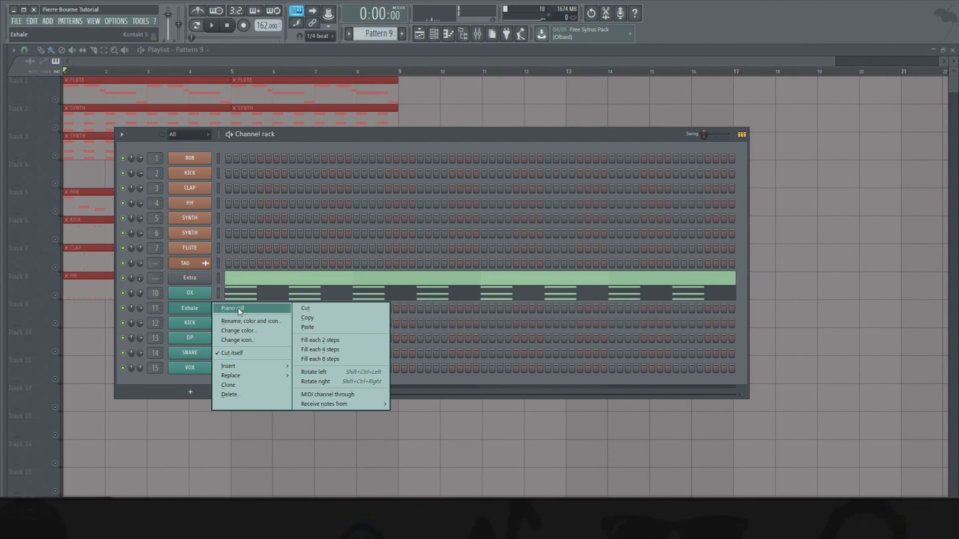
{"action": "left_click", "coordinate": [239, 310]}
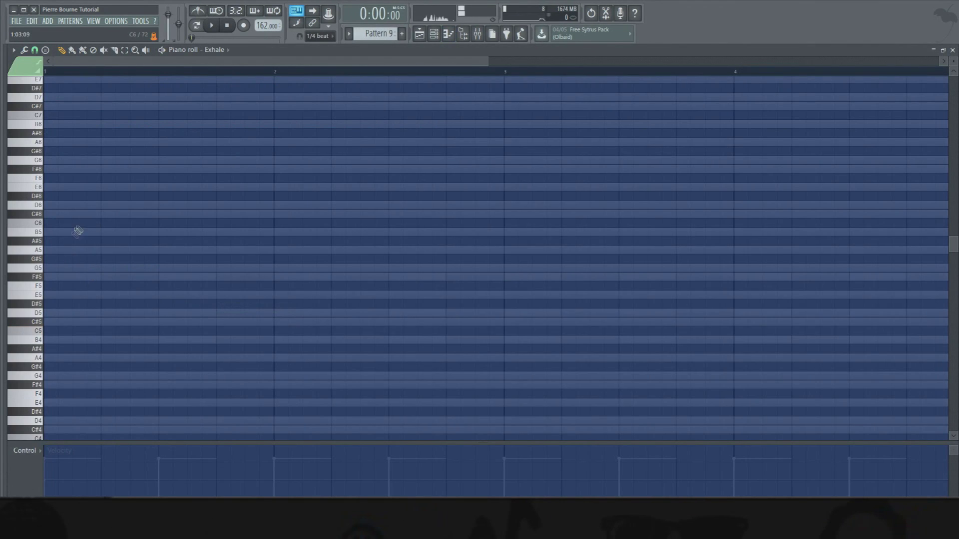
{"action": "left_click", "coordinate": [62, 333]}
{"action": "left_click_drag", "start_coordinate": [101, 333], "coordinate": [141, 335]}
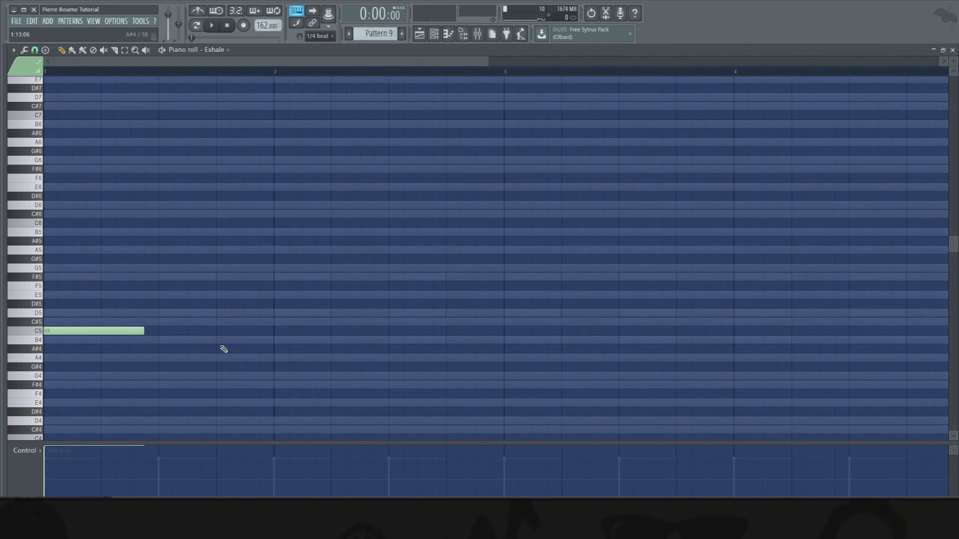
{"action": "left_click", "coordinate": [211, 26]}
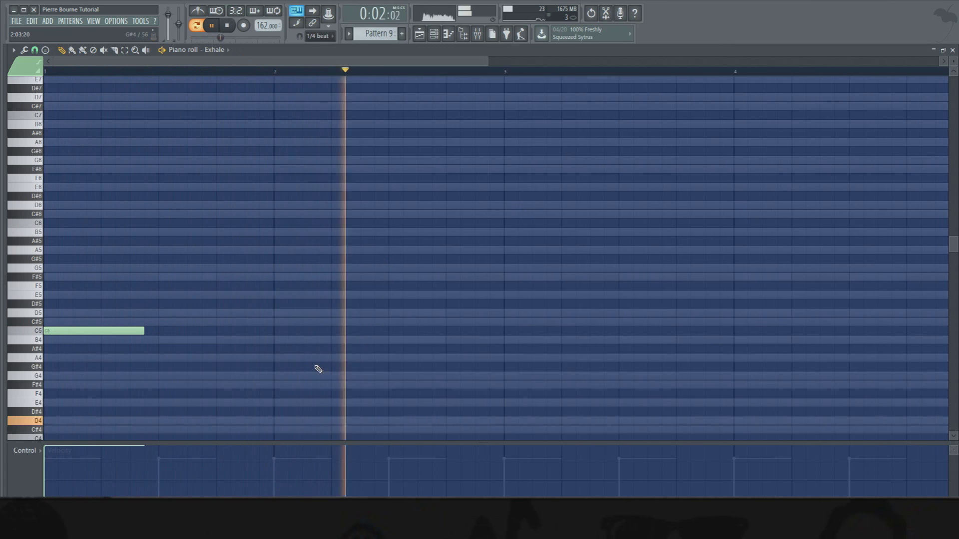
{"action": "scroll", "coordinate": [278, 417], "scroll_direction": "down", "scroll_amount": 3}
{"action": "left_click", "coordinate": [281, 367]}
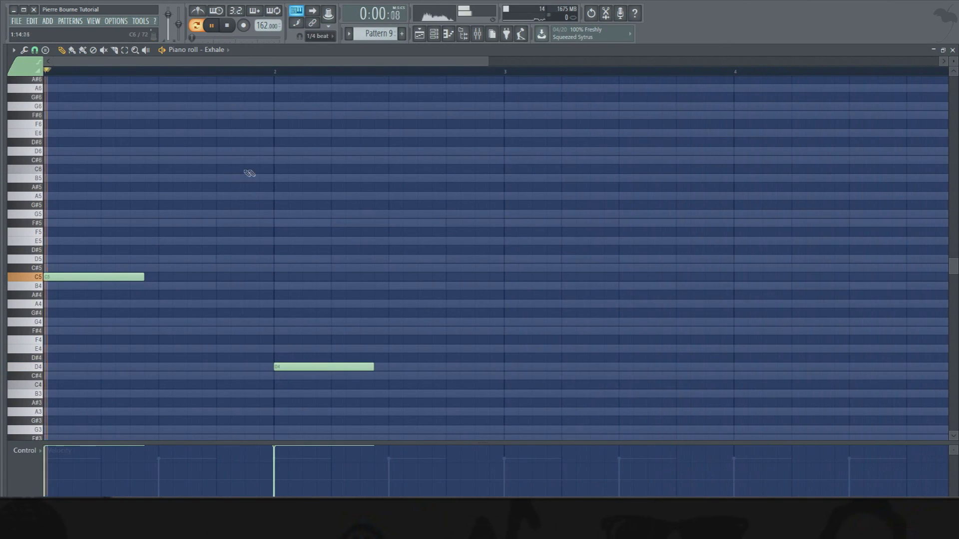
{"action": "left_click_drag", "start_coordinate": [150, 281], "coordinate": [165, 281]}
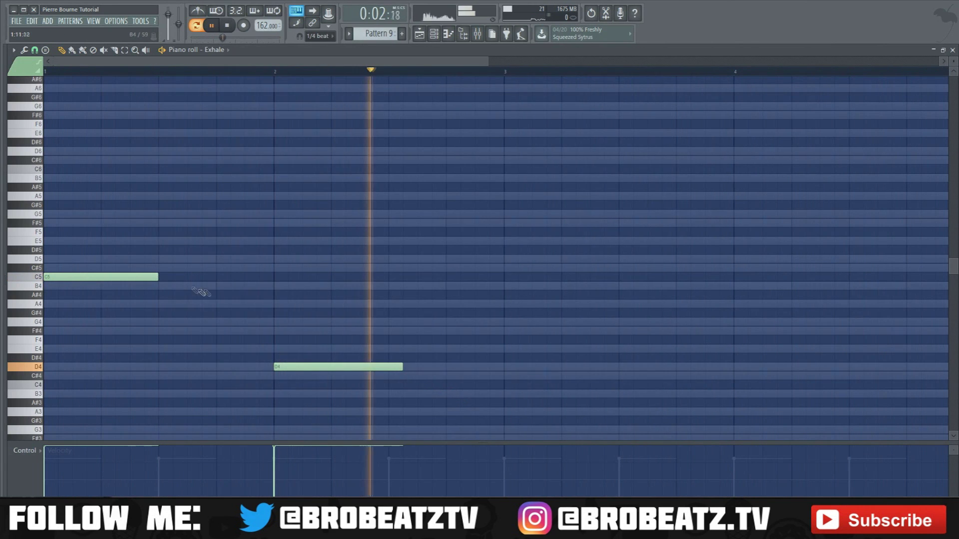
{"action": "key", "text": "ctrl+a"}
{"action": "left_click_drag", "start_coordinate": [126, 278], "coordinate": [555, 285], "text": "shift"}
{"action": "right_click", "coordinate": [554, 278]}
{"action": "right_click", "coordinate": [709, 367]}
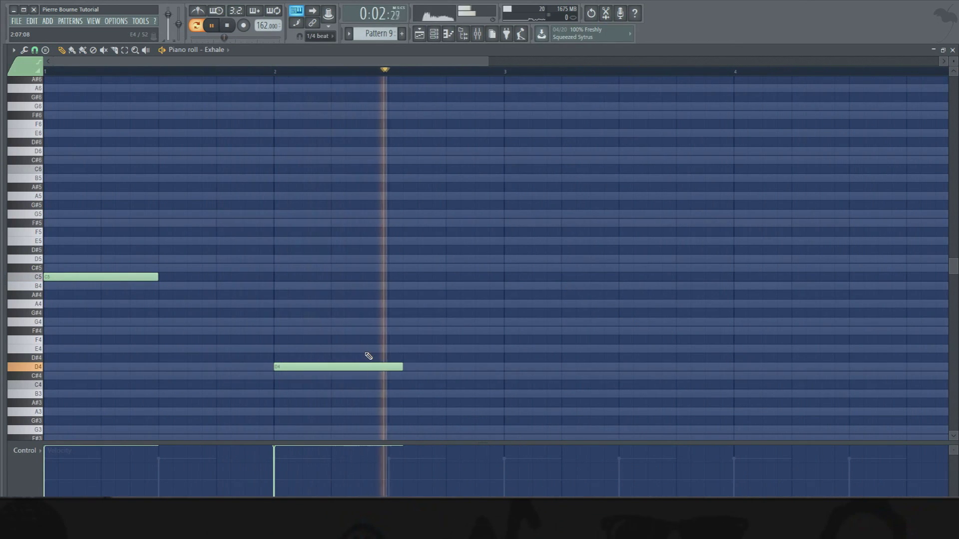
Step: Audition the neighbouring piano keys and add an F4 note at the start of bar 4 in the Exhale part
{"action": "left_click_drag", "start_coordinate": [37, 332], "coordinate": [41, 359]}
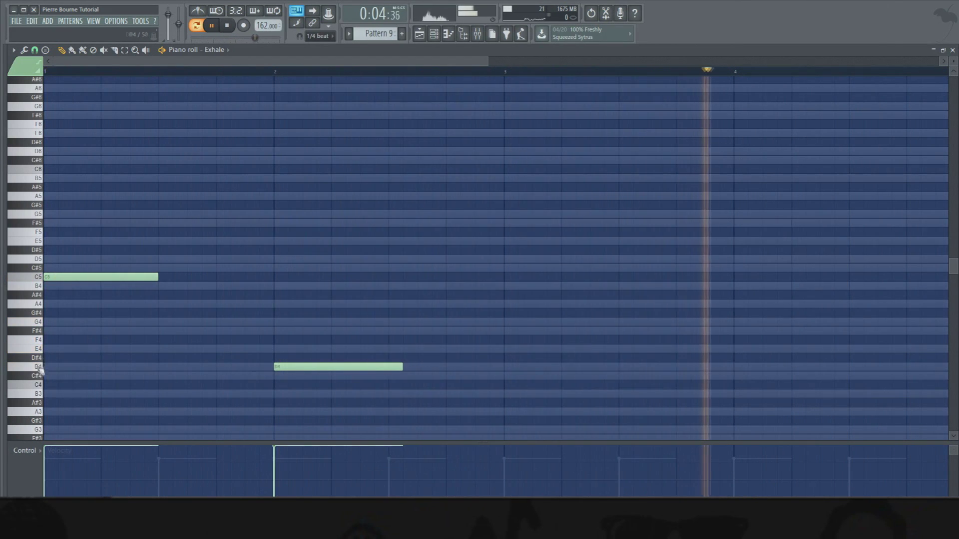
{"action": "left_click", "coordinate": [41, 384]}
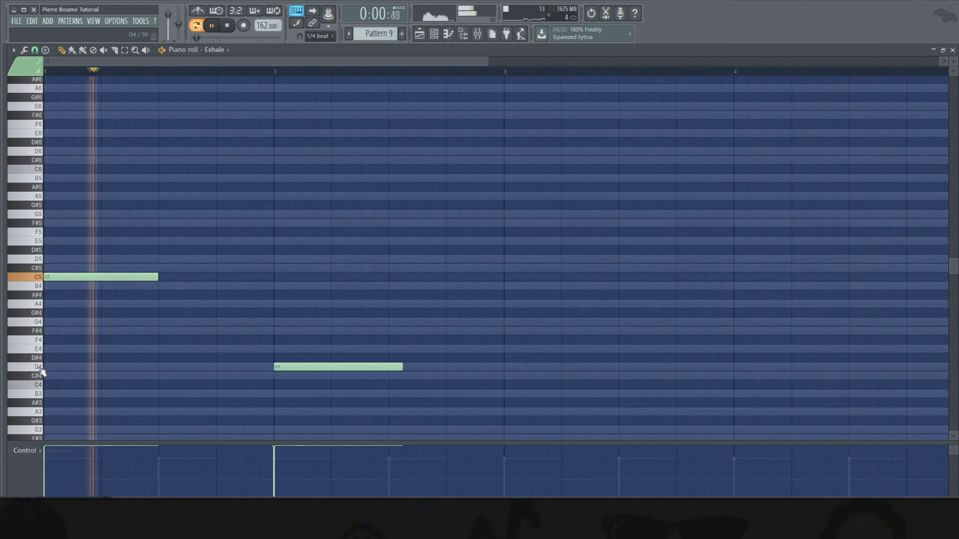
{"action": "left_click", "coordinate": [40, 376]}
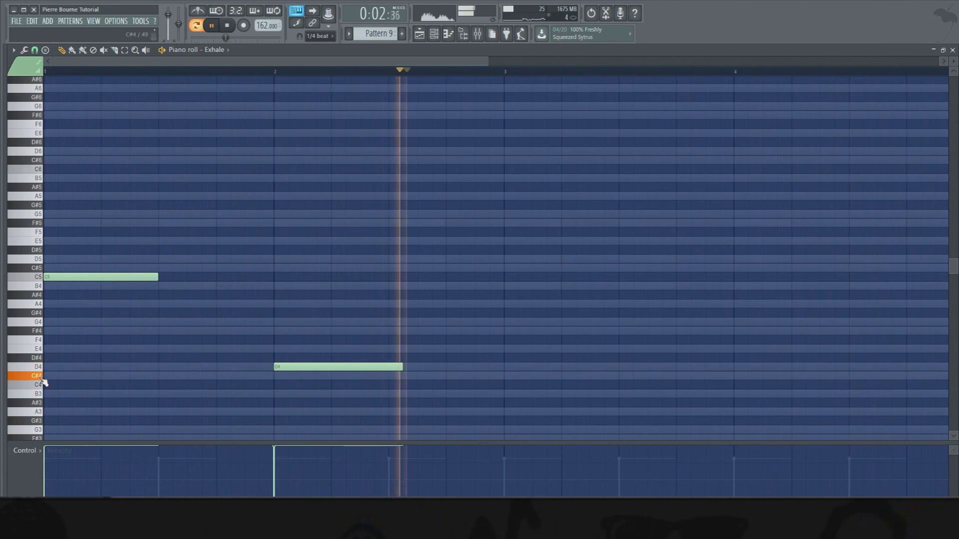
{"action": "left_click", "coordinate": [39, 358]}
{"action": "left_click", "coordinate": [39, 349]}
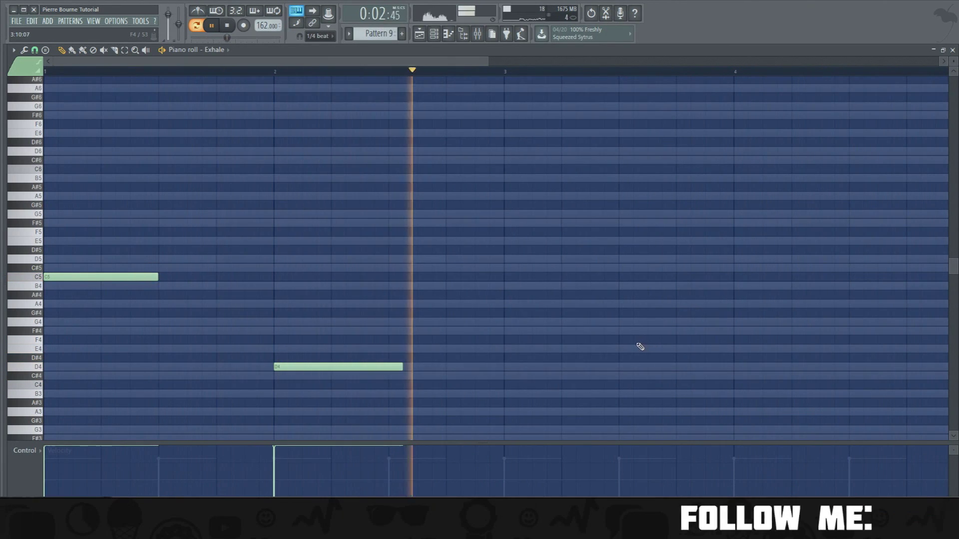
{"action": "left_click", "coordinate": [742, 340]}
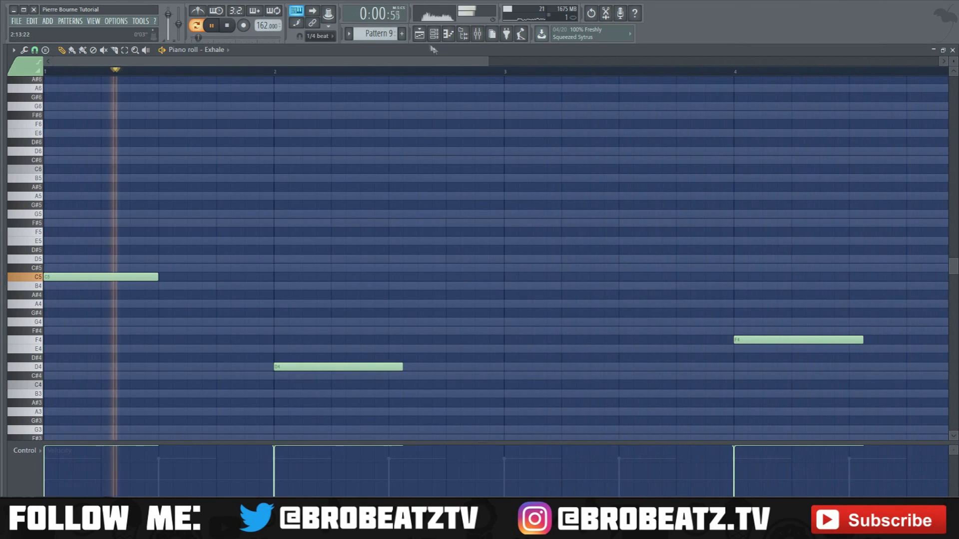
Step: Lower the Exhale track's volume in the mixer, then return to the channel rack and stop playback
{"action": "left_click", "coordinate": [477, 33]}
{"action": "left_click_drag", "start_coordinate": [488, 314], "coordinate": [488, 328]}
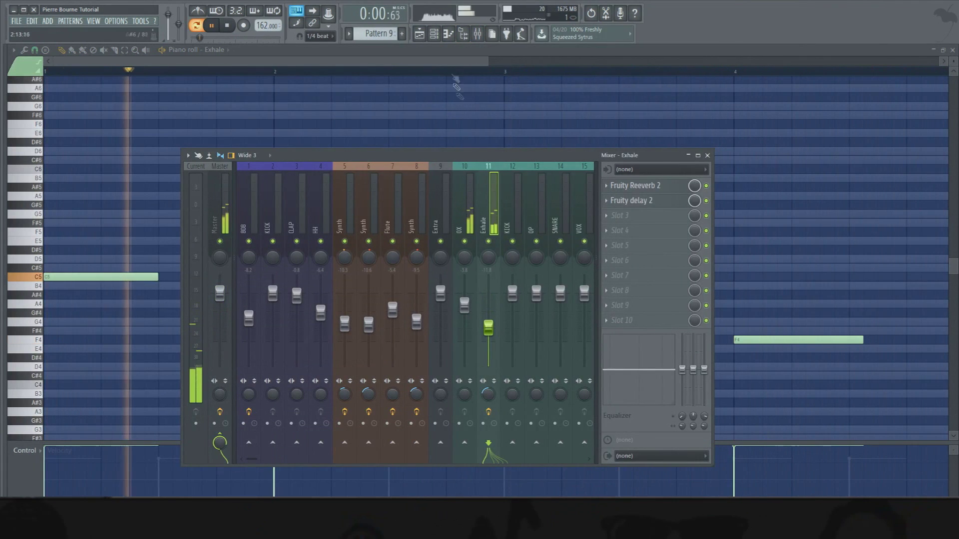
{"action": "left_click", "coordinate": [419, 33]}
{"action": "left_click", "coordinate": [434, 34]}
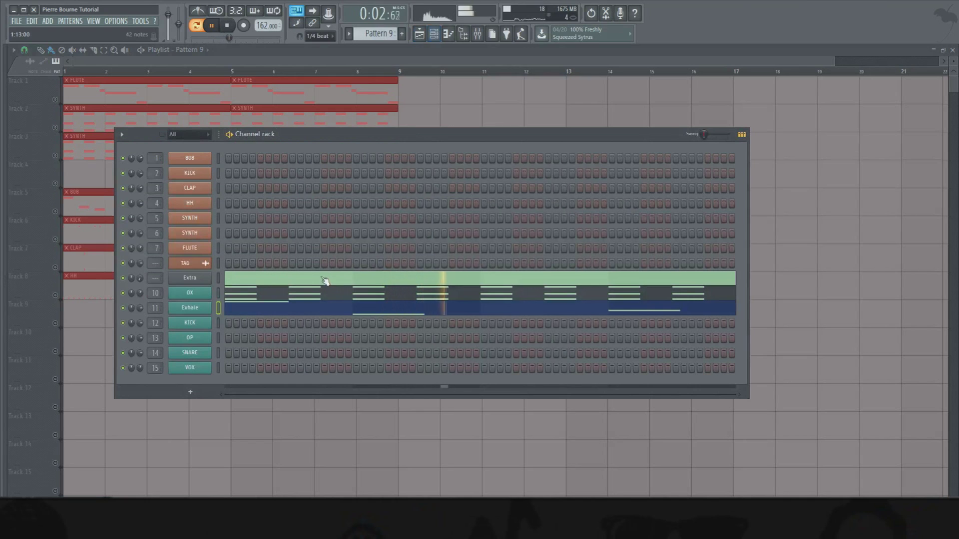
{"action": "left_click", "coordinate": [228, 28]}
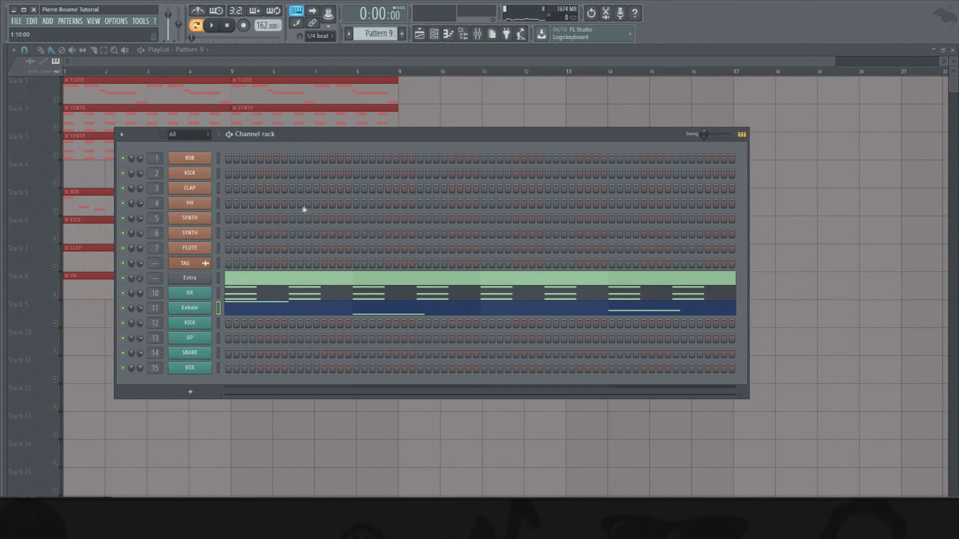
Step: Copy the CLAP channel's steps from its original pattern and paste them into the CLAP channel of Pattern 9
{"action": "left_click", "coordinate": [349, 33]}
{"action": "left_click", "coordinate": [364, 66]}
{"action": "right_click", "coordinate": [197, 192]}
{"action": "left_click", "coordinate": [350, 200]}
{"action": "left_click", "coordinate": [355, 38]}
{"action": "left_click", "coordinate": [365, 118]}
{"action": "right_click", "coordinate": [202, 188]}
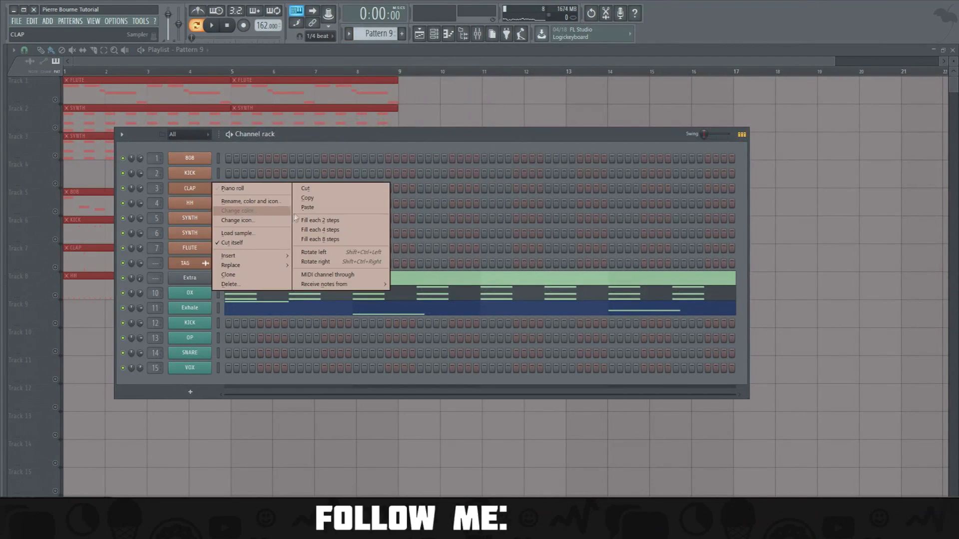
{"action": "left_click", "coordinate": [306, 208]}
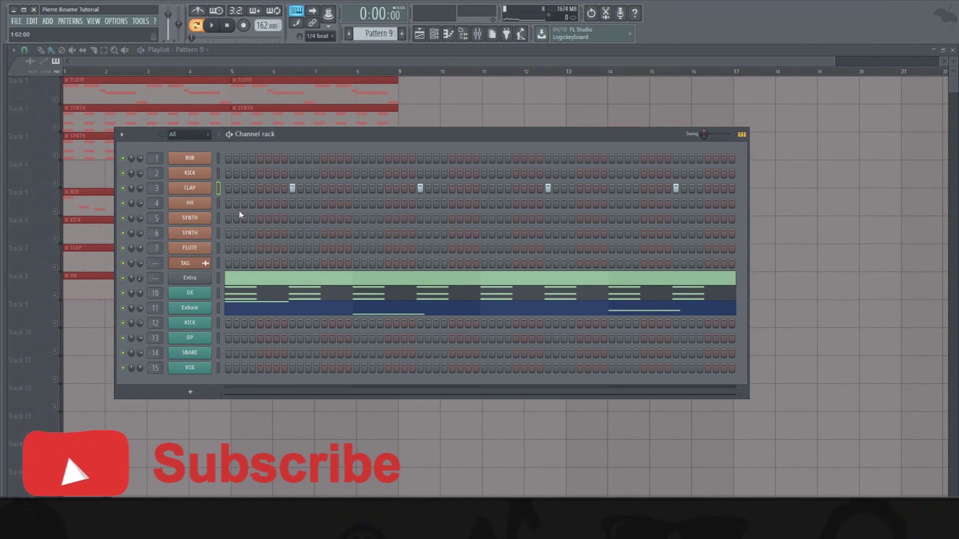
Step: Fill the HH channel on every second step and add an extra hit on step 14 of bar 3
{"action": "right_click", "coordinate": [200, 203]}
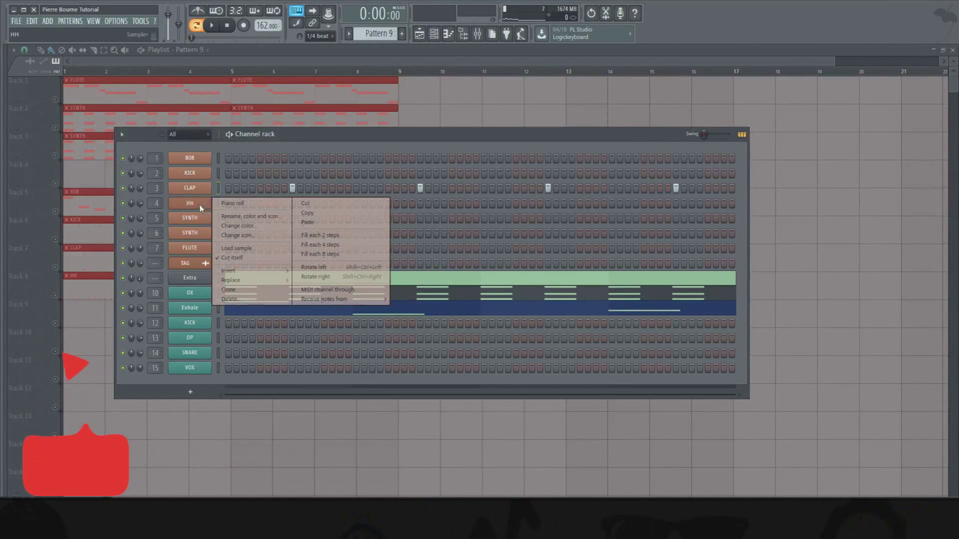
{"action": "left_click", "coordinate": [332, 236]}
{"action": "left_click", "coordinate": [588, 203]}
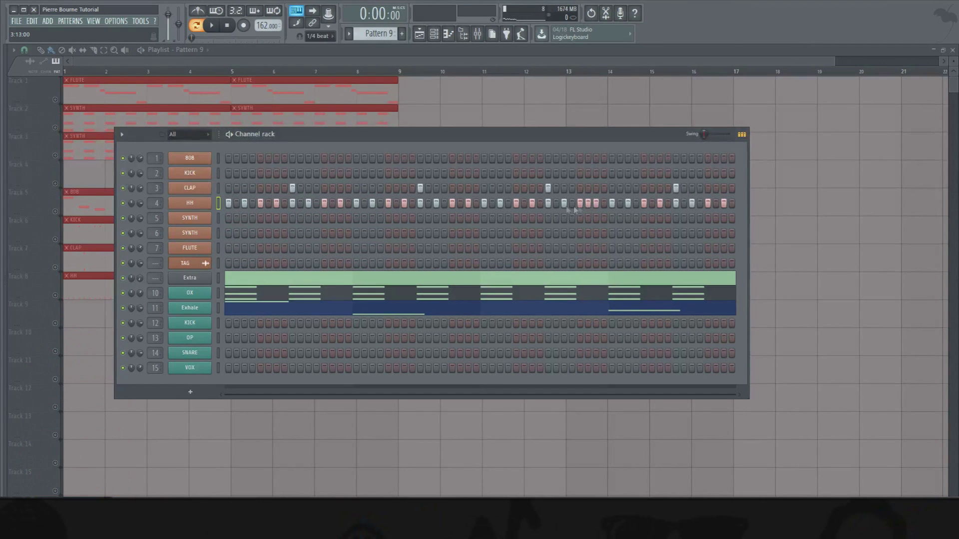
Step: In the HH piano roll, stretch the C5 note on step 7 of bar 2 to half a beat and chop it into four notes
{"action": "right_click", "coordinate": [206, 211]}
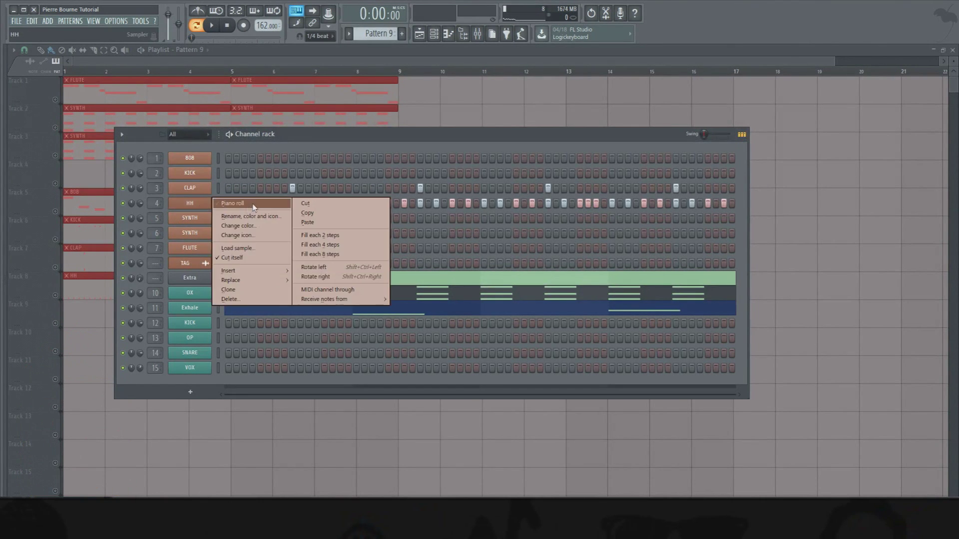
{"action": "left_click", "coordinate": [235, 204]}
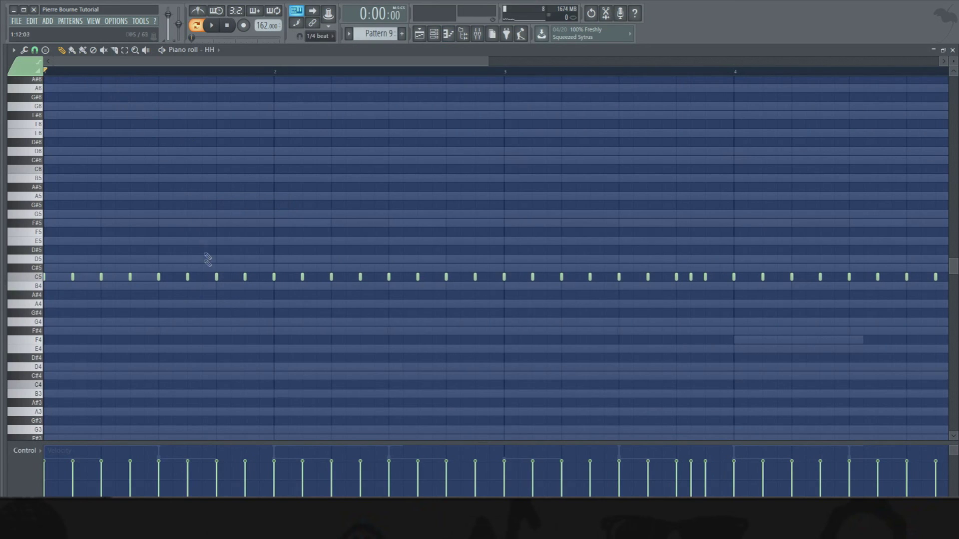
{"action": "left_click", "coordinate": [45, 50]}
{"action": "left_click", "coordinate": [360, 280]}
{"action": "left_click_drag", "start_coordinate": [488, 279], "coordinate": [385, 294]}
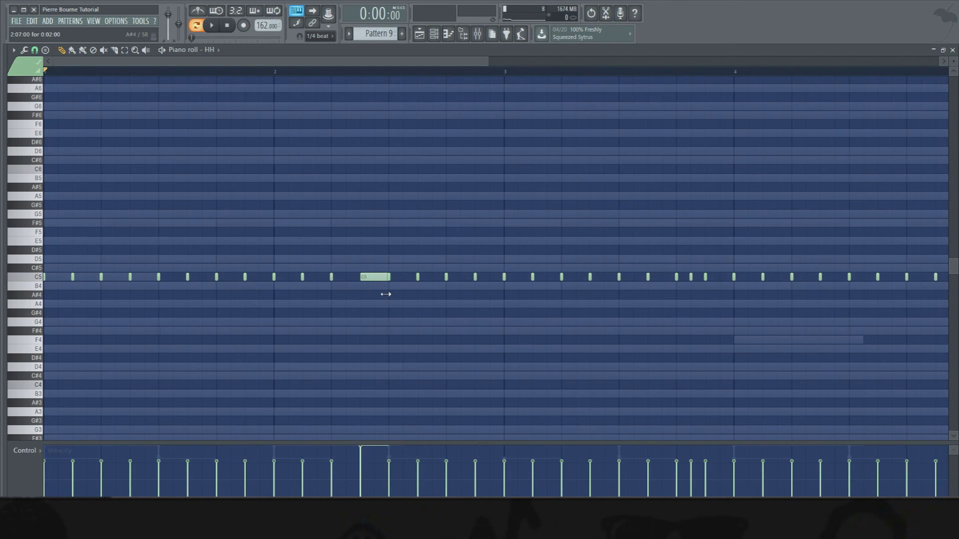
{"action": "left_click", "coordinate": [380, 276]}
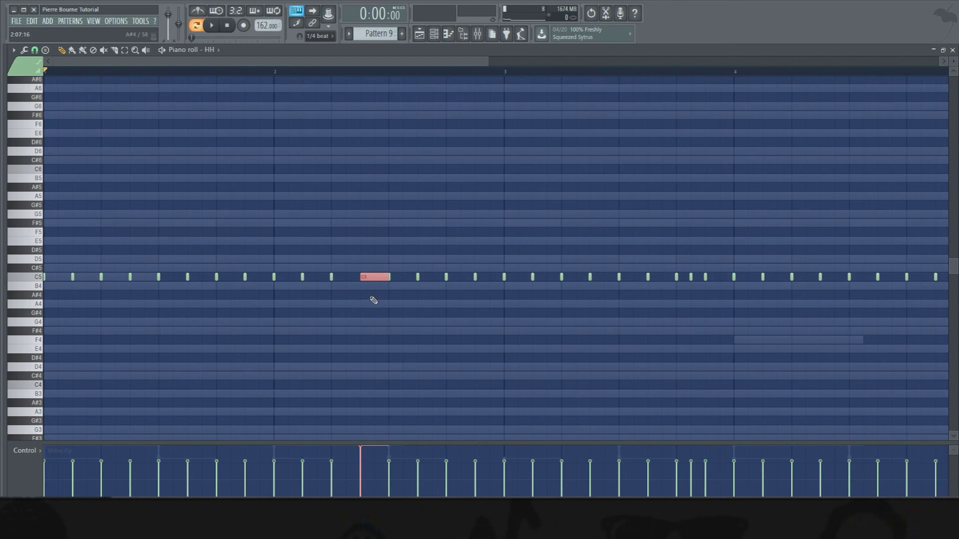
{"action": "left_click", "coordinate": [26, 51]}
{"action": "left_click", "coordinate": [67, 139]}
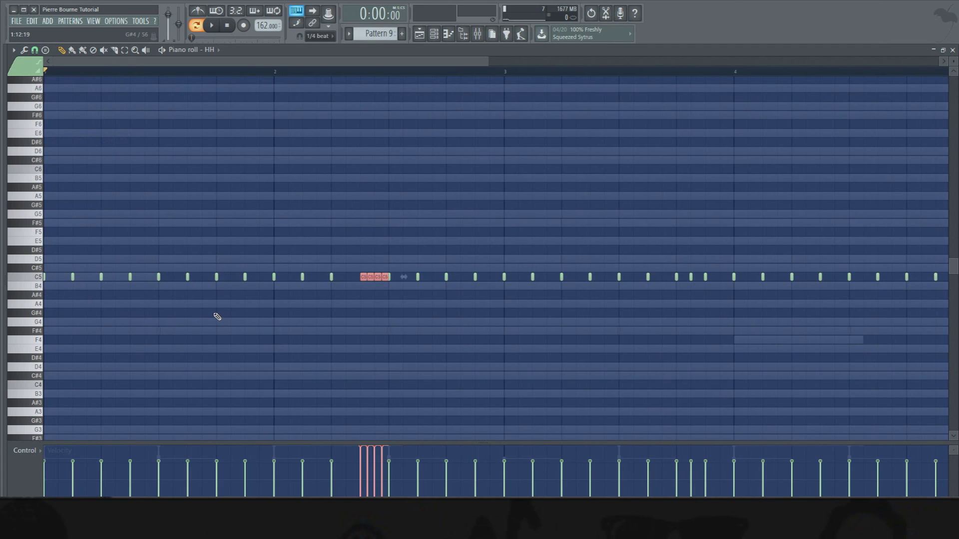
Step: Transpose the chopped hi-hat roll in bar 2 down to B4 and lower its velocities
{"action": "key", "text": "shift+Down"}
{"action": "key", "text": "ctrl+d"}
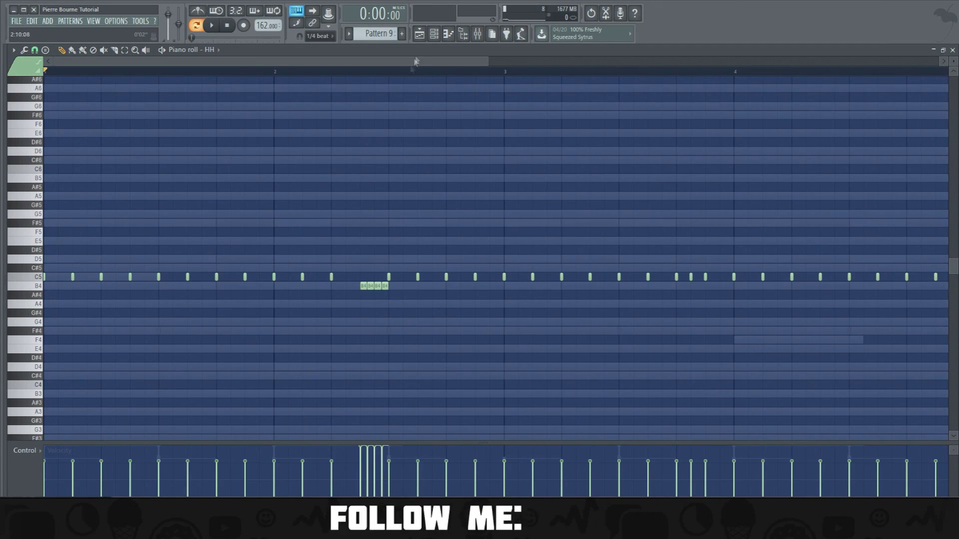
{"action": "key", "text": "F6"}
{"action": "key", "text": "F6"}
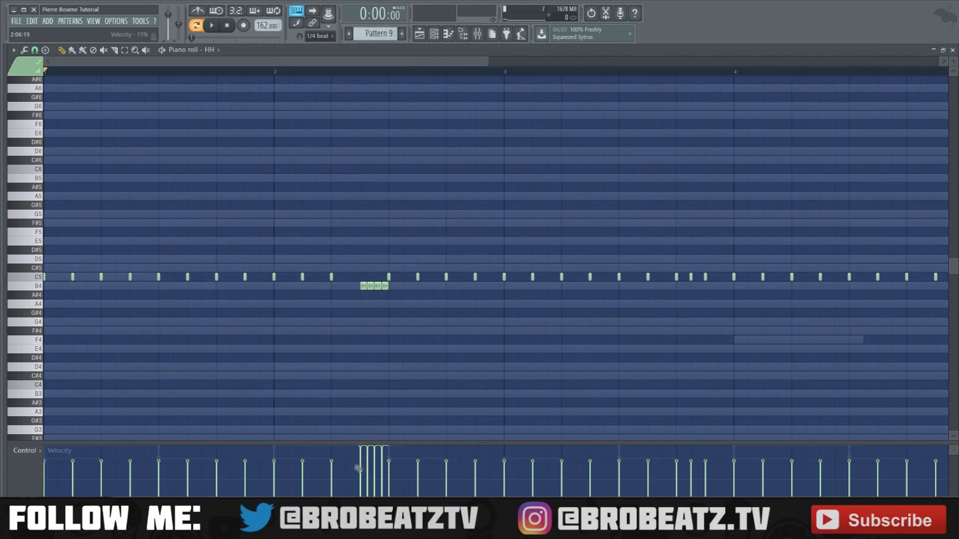
{"action": "left_click_drag", "start_coordinate": [358, 457], "coordinate": [391, 457]}
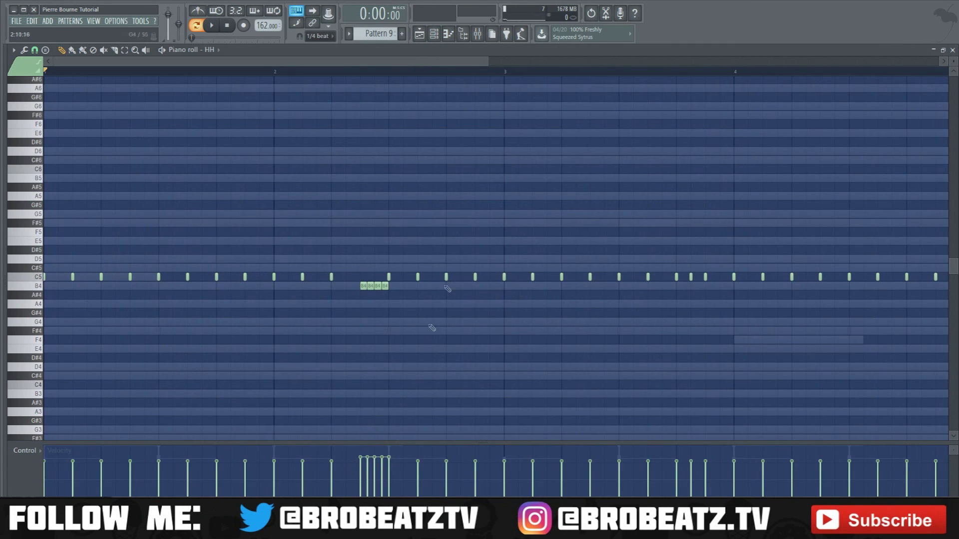
Step: Add SNARE hits on step 15 of bars 1 and 3 and step 3 of bar 4, and play the pattern
{"action": "left_click", "coordinate": [434, 34]}
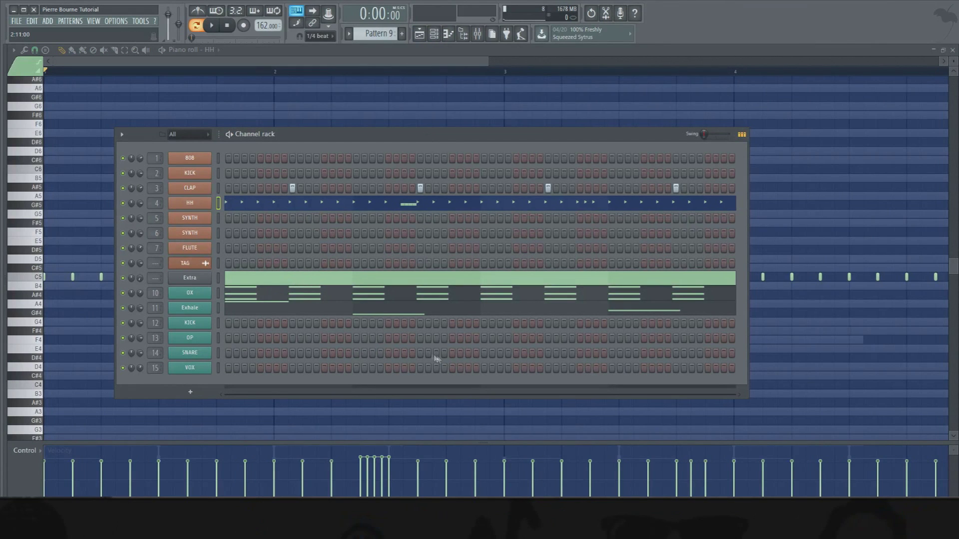
{"action": "left_click", "coordinate": [596, 353]}
{"action": "left_click", "coordinate": [628, 353]}
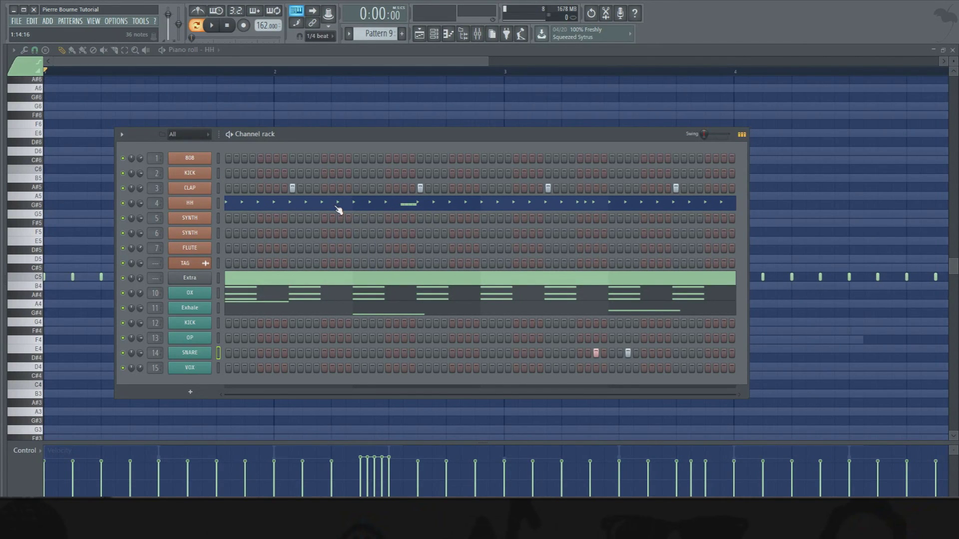
{"action": "left_click", "coordinate": [218, 31]}
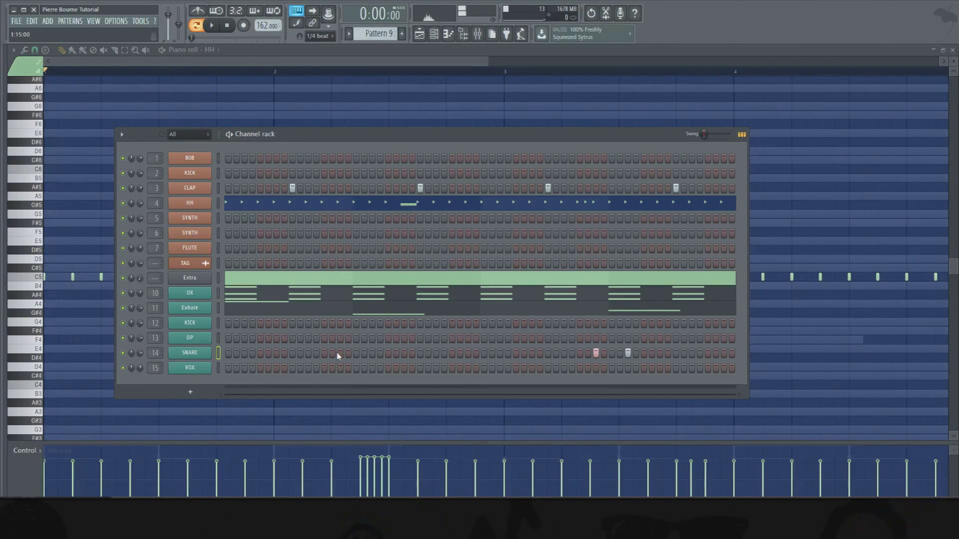
{"action": "key", "text": "space"}
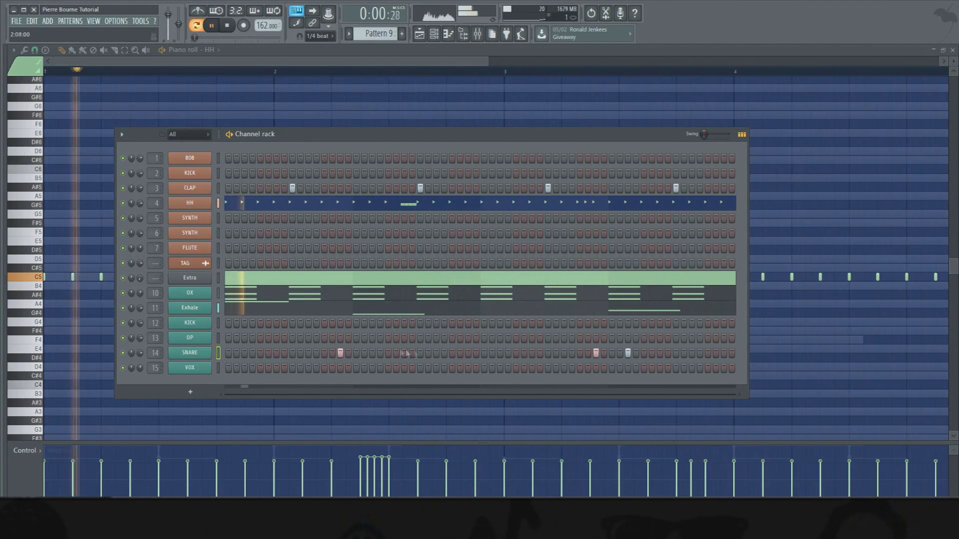
Step: Compare pitches for all the SNARE notes, set them to B4, and return to the channel rack
{"action": "right_click", "coordinate": [170, 351]}
{"action": "left_click", "coordinate": [281, 351]}
{"action": "key", "text": "ctrl+a"}
{"action": "key", "text": "shift+Down"}
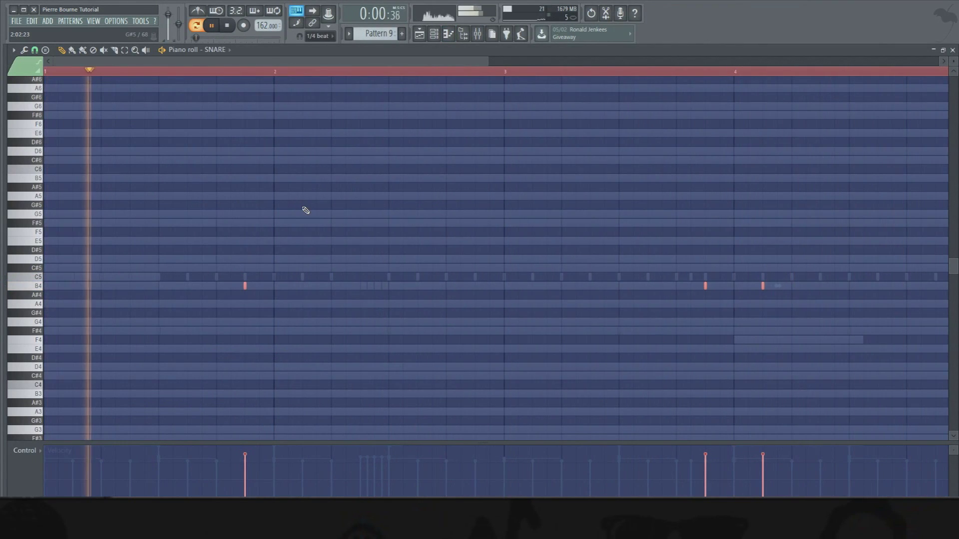
{"action": "key", "text": "shift+Up"}
{"action": "key", "text": "shift+Up"}
{"action": "key", "text": "shift+Down"}
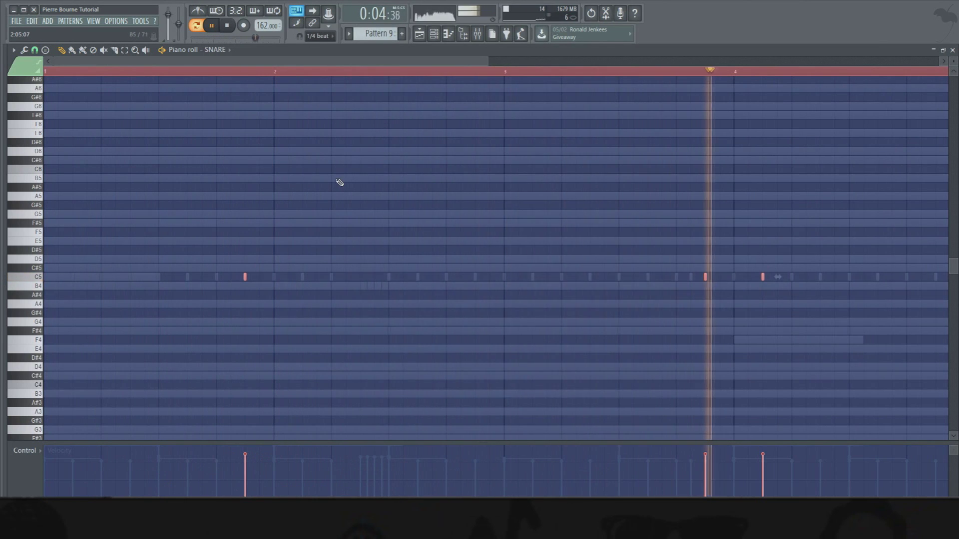
{"action": "key", "text": "shift+Down"}
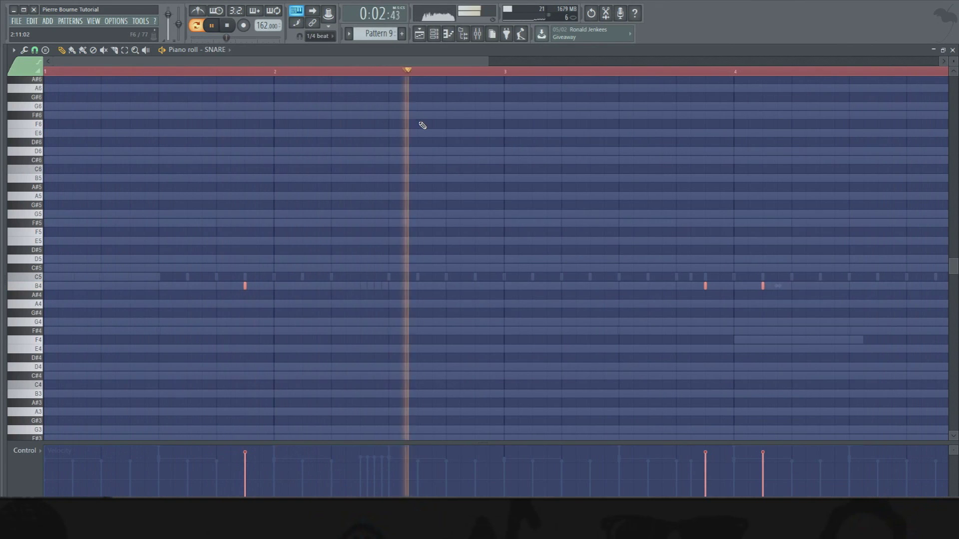
{"action": "left_click", "coordinate": [448, 33]}
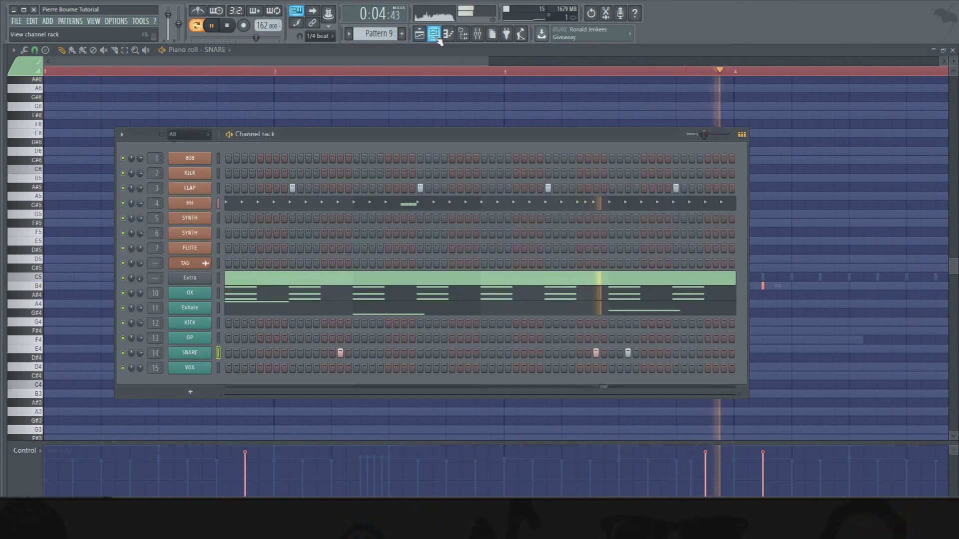
Step: Add VOX hits on step 1 of bars 1 and 3 in Pattern 9 and play the pattern
{"action": "left_click", "coordinate": [229, 28]}
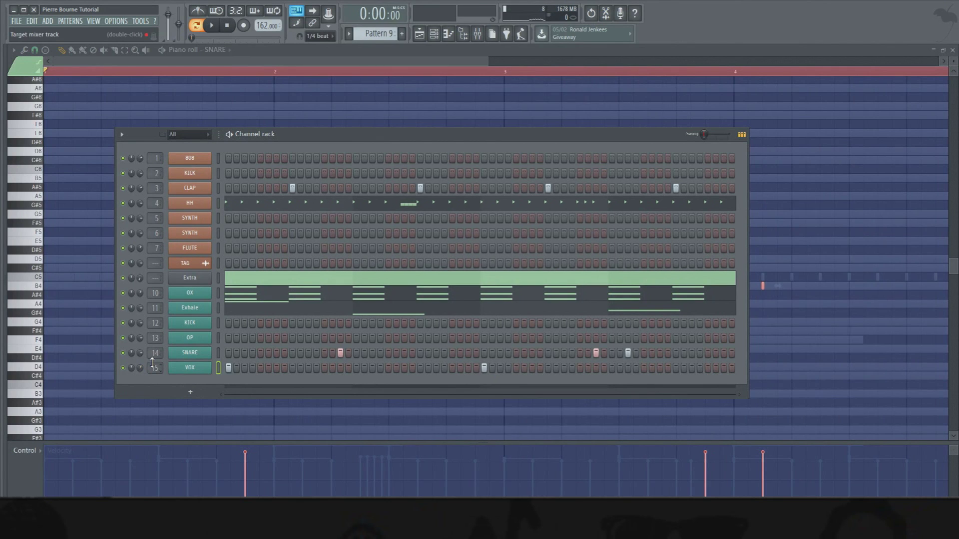
{"action": "key", "text": "space"}
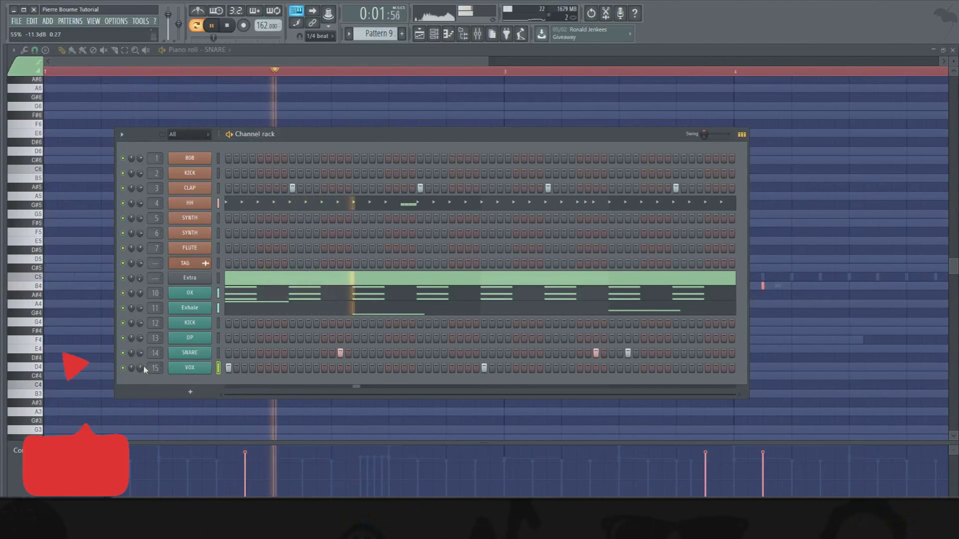
{"action": "key", "text": "space"}
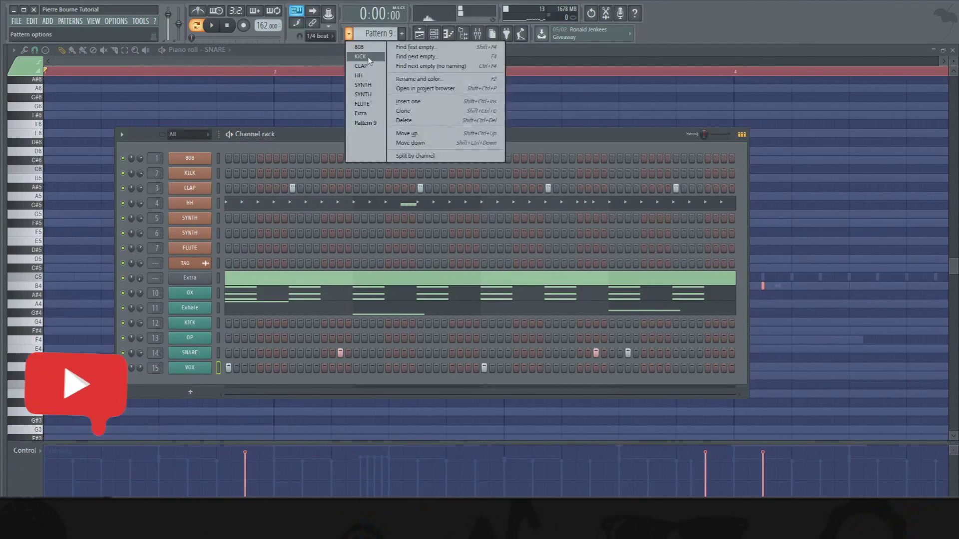
Step: Copy the kick steps from the KICK pattern into the green KICK channel of Pattern 9 and play it back
{"action": "left_click", "coordinate": [360, 56]}
{"action": "right_click", "coordinate": [214, 172]}
{"action": "left_click", "coordinate": [352, 181]}
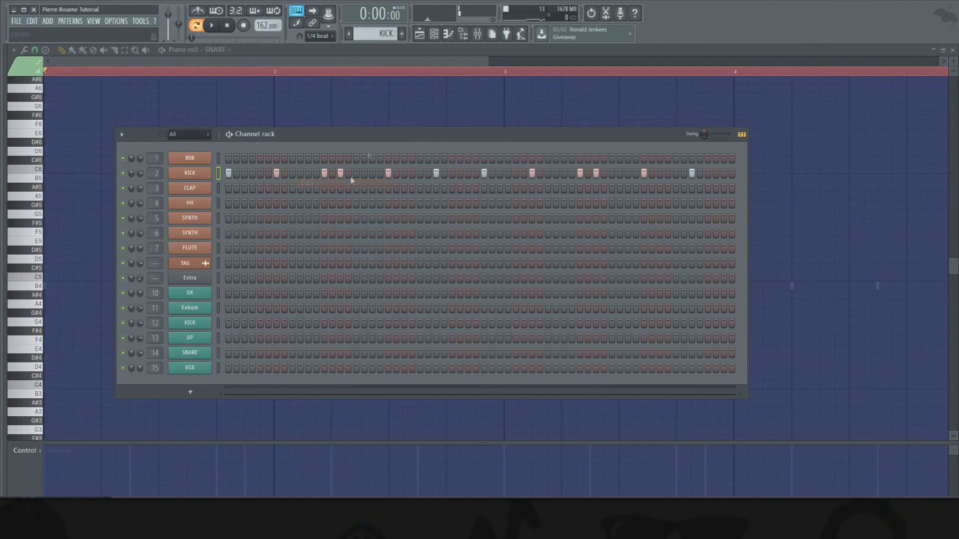
{"action": "left_click", "coordinate": [349, 34]}
{"action": "left_click", "coordinate": [362, 124]}
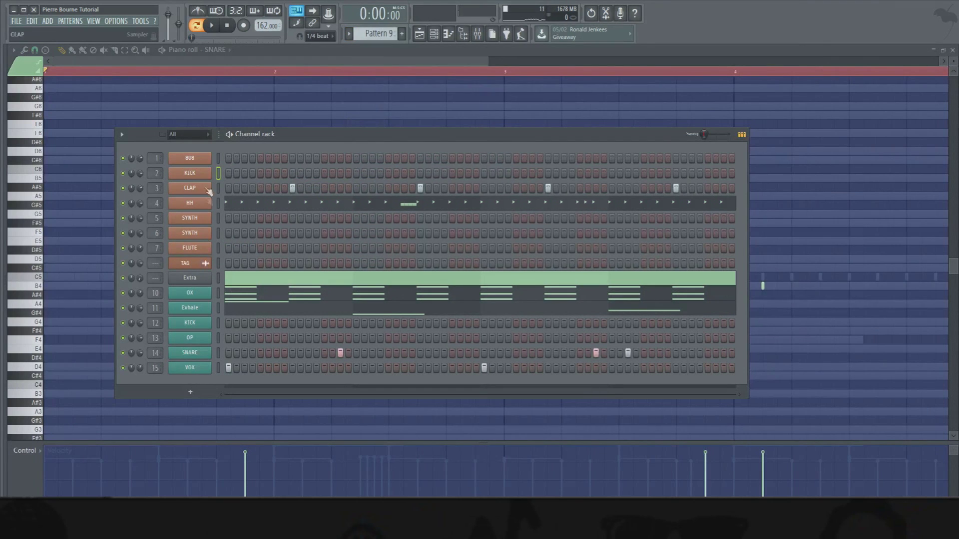
{"action": "right_click", "coordinate": [197, 324]}
{"action": "left_click", "coordinate": [319, 355]}
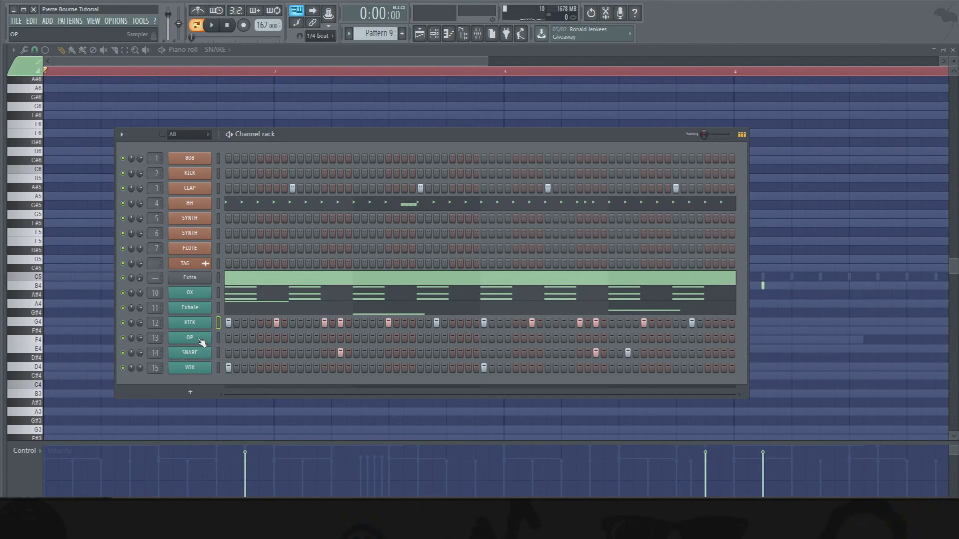
{"action": "key", "text": "space"}
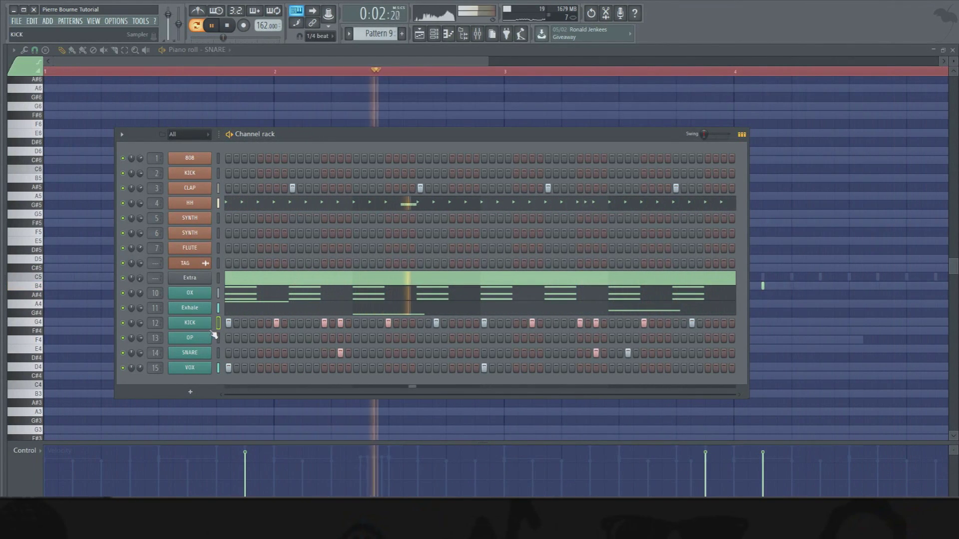
{"action": "key", "text": "space"}
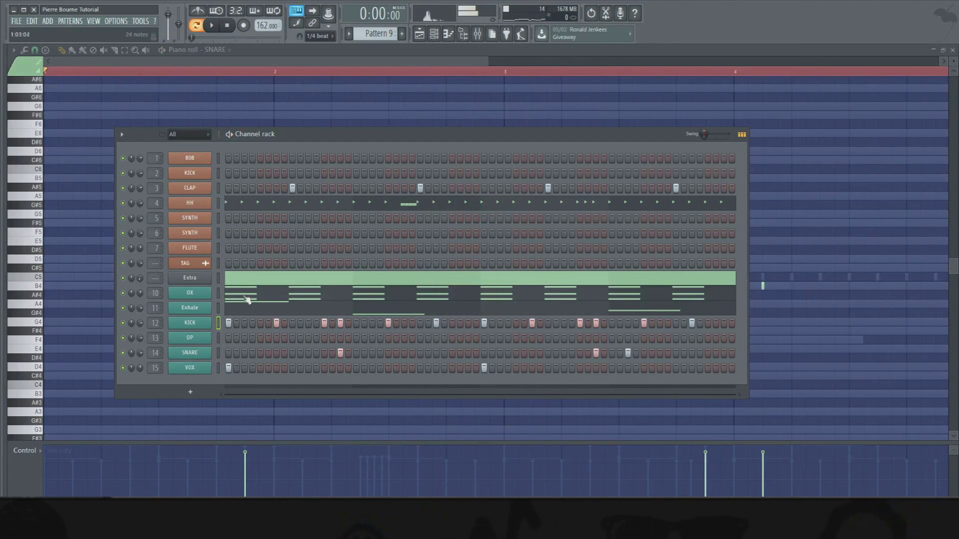
Step: In the OP channel's piano roll, place a two-step F#4 note on step 5 of bar 1 with a one-step G5 slide on step 6
{"action": "right_click", "coordinate": [203, 343]}
{"action": "left_click", "coordinate": [275, 340]}
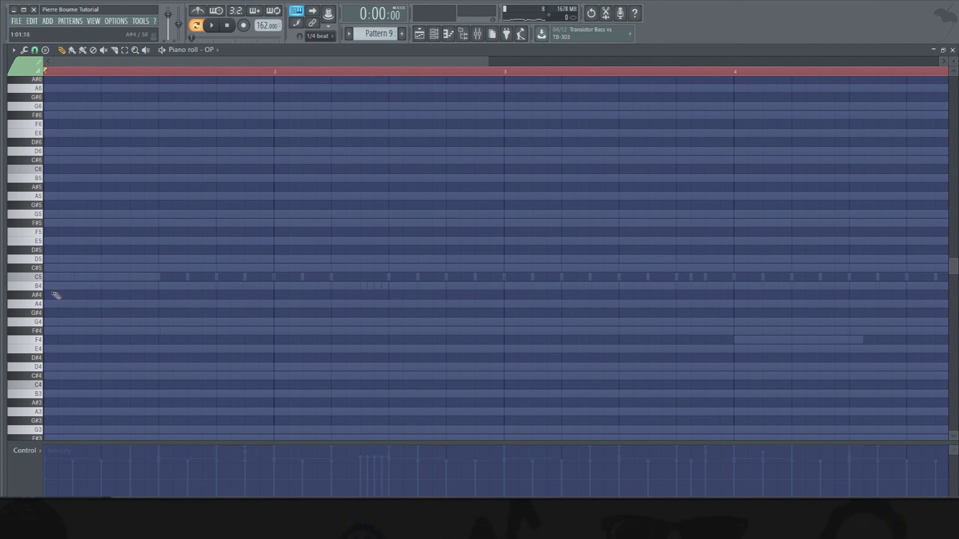
{"action": "key", "text": "space"}
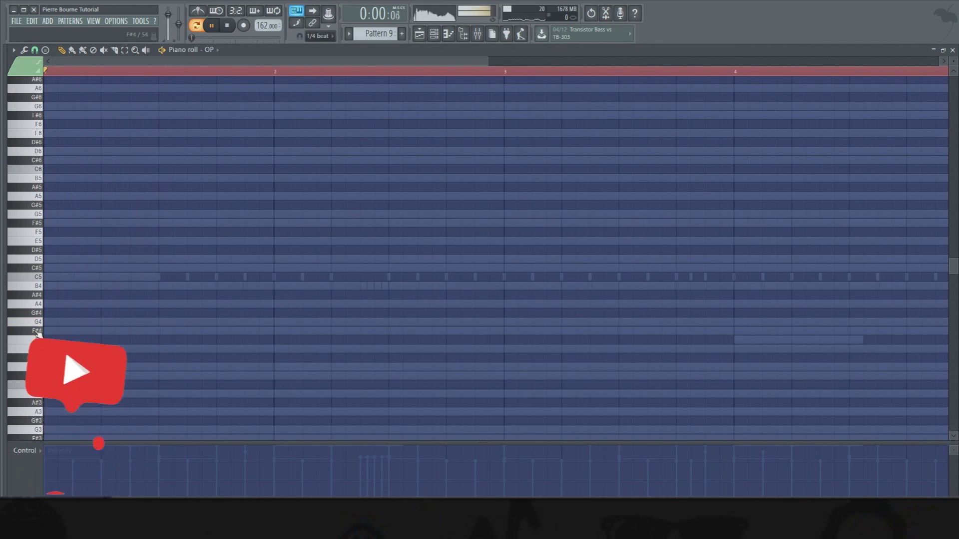
{"action": "key", "text": "space"}
{"action": "left_click", "coordinate": [110, 331]}
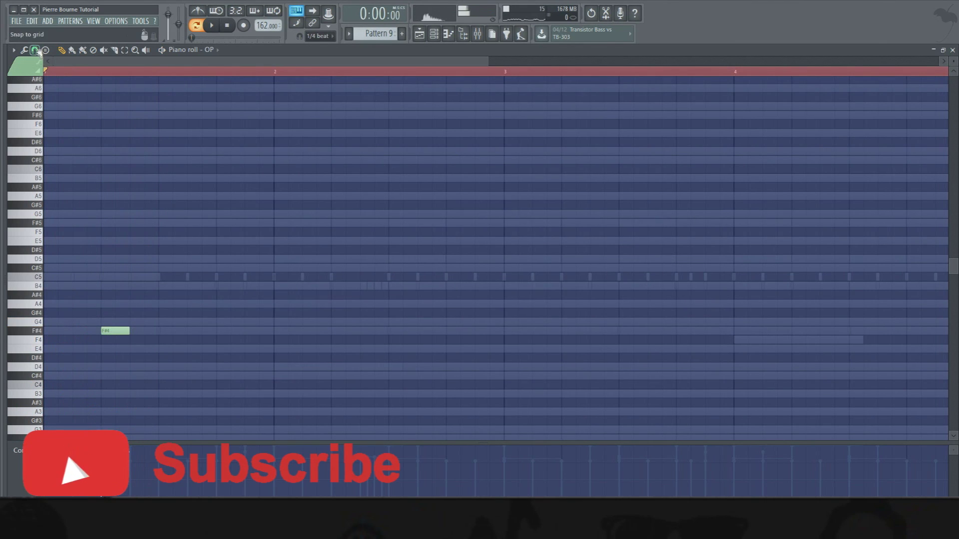
{"action": "left_click_drag", "start_coordinate": [144, 214], "coordinate": [129, 214]}
{"action": "left_click", "coordinate": [124, 322]}
{"action": "right_click", "coordinate": [124, 322]}
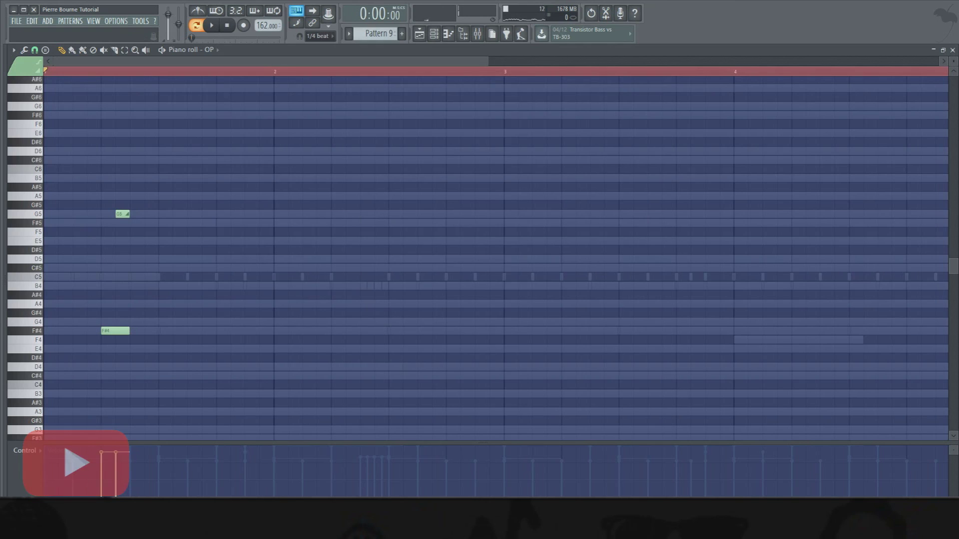
Step: Set a finer grid snap and add four short A4 notes at half-step spacing from step 7 of bar 1
{"action": "left_click", "coordinate": [34, 50]}
{"action": "left_click", "coordinate": [36, 51]}
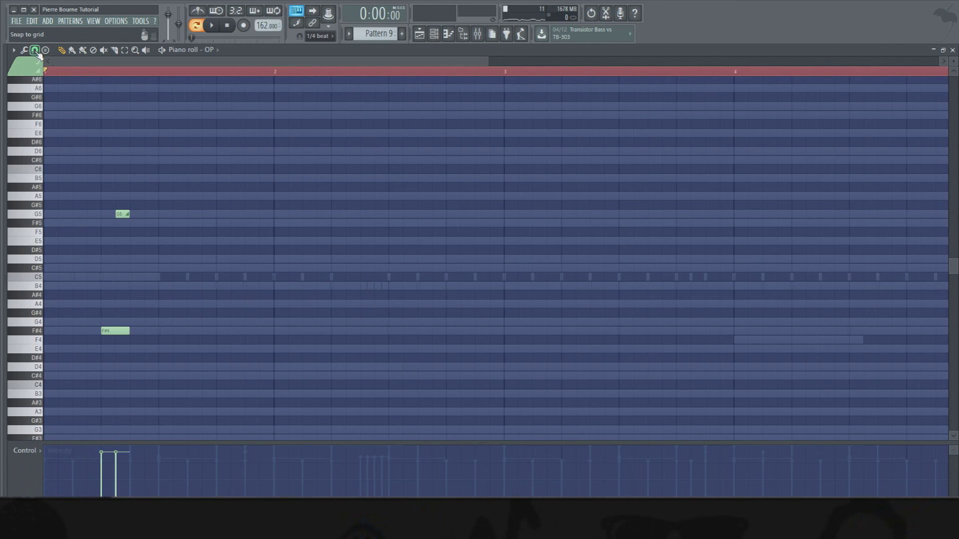
{"action": "left_click", "coordinate": [35, 51]}
{"action": "left_click", "coordinate": [38, 62]}
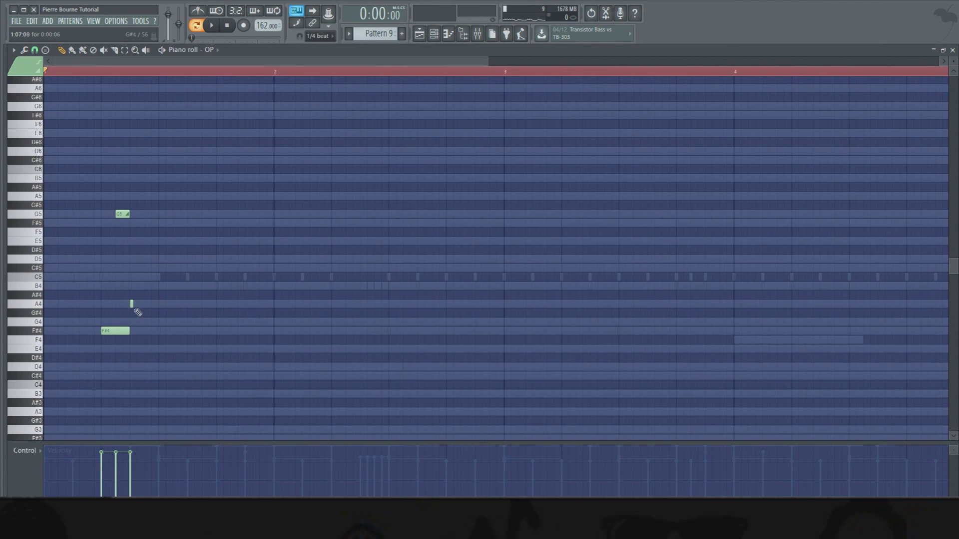
{"action": "key", "text": "space"}
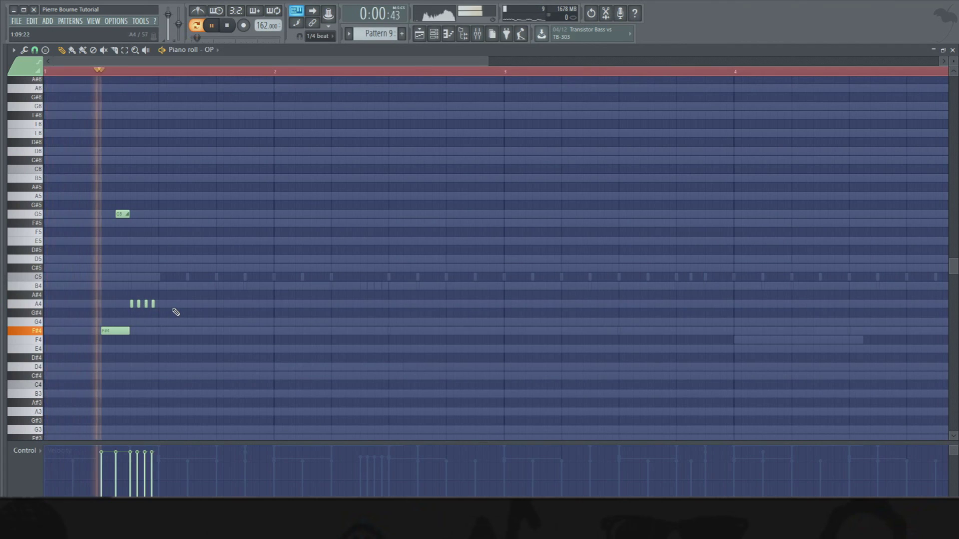
{"action": "key", "text": "space"}
Step: Delete the first short A4 note in bar 1 and raise the other three to B4, auditioning the changes
{"action": "right_click", "coordinate": [130, 304]}
{"action": "key", "text": "space"}
{"action": "key", "text": "space"}
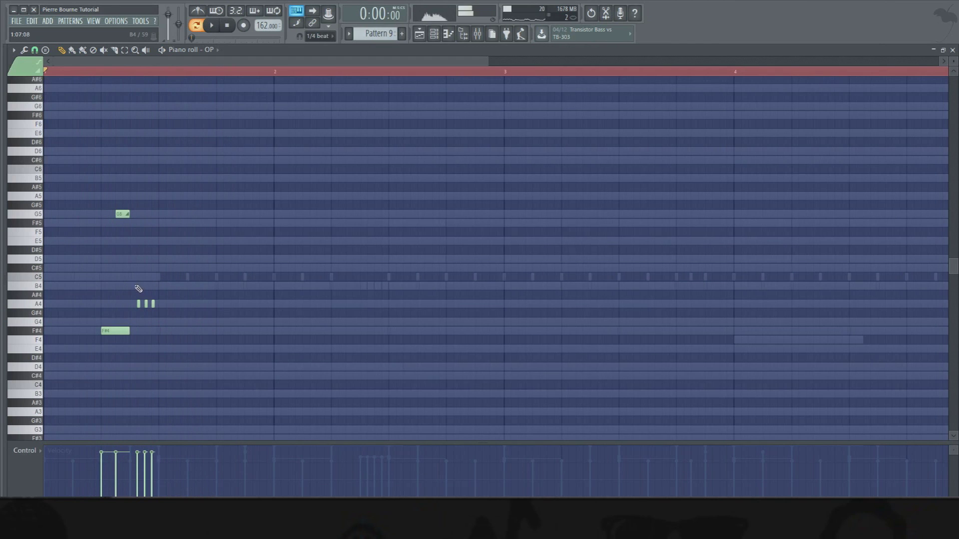
{"action": "key", "text": "space"}
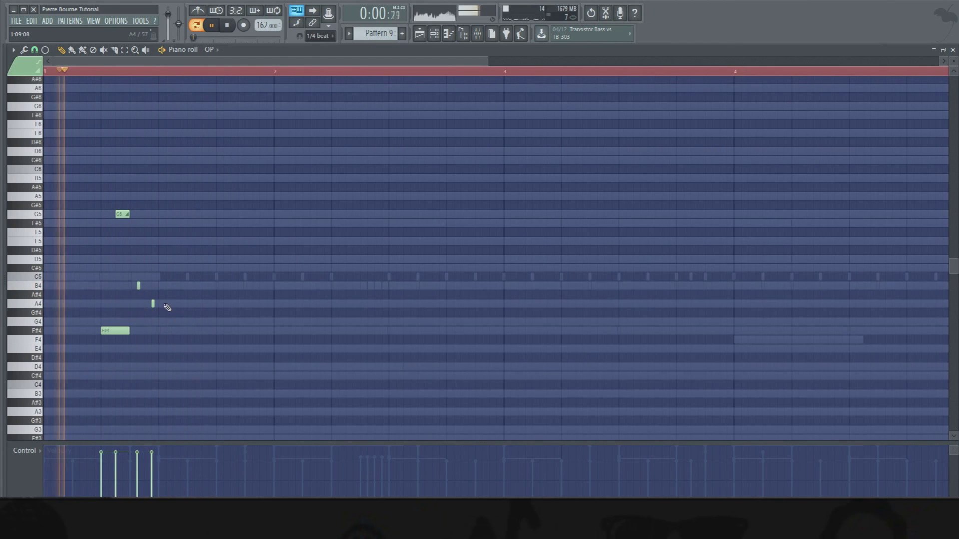
{"action": "key", "text": "space"}
{"action": "left_click_drag", "start_coordinate": [153, 304], "coordinate": [147, 289]}
{"action": "key", "text": "space"}
{"action": "left_click", "coordinate": [153, 287]}
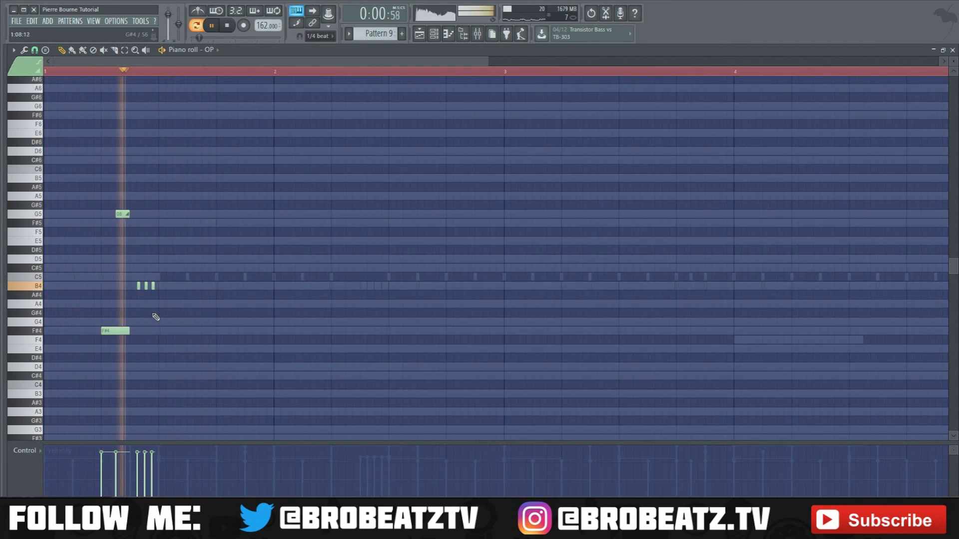
Step: Add a short B4 note on step 13 of bar 1 and replay the pattern
{"action": "left_click", "coordinate": [218, 286]}
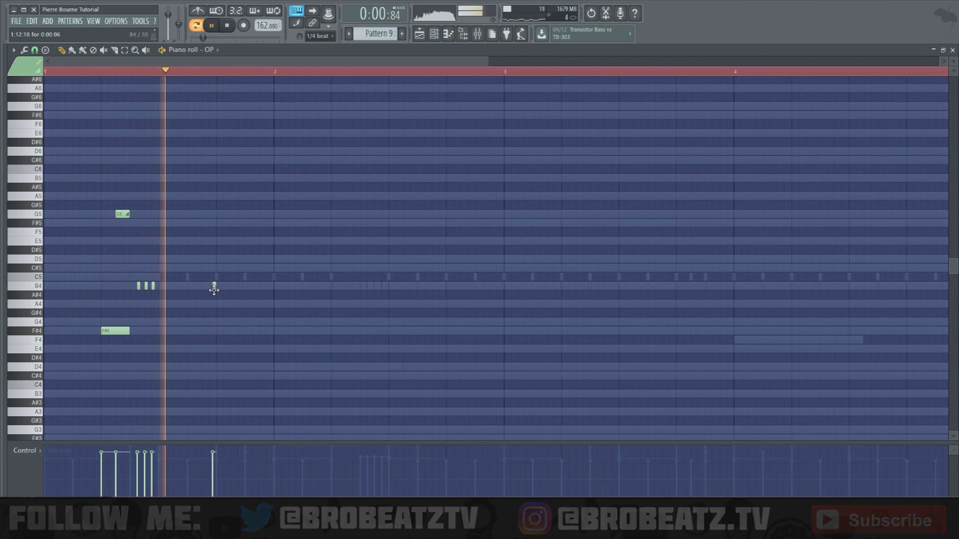
{"action": "key", "text": "space"}
{"action": "key", "text": "space"}
Step: Draw a descending run from step 5 of bar 2 with short D5, C#5, B4 and A4 notes and a longer G4
{"action": "left_click", "coordinate": [332, 259]}
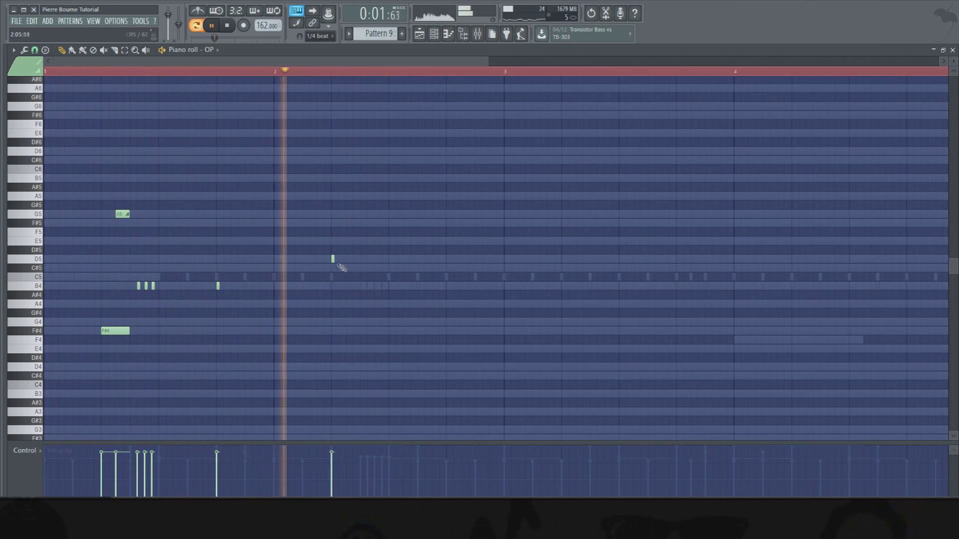
{"action": "key", "text": "space"}
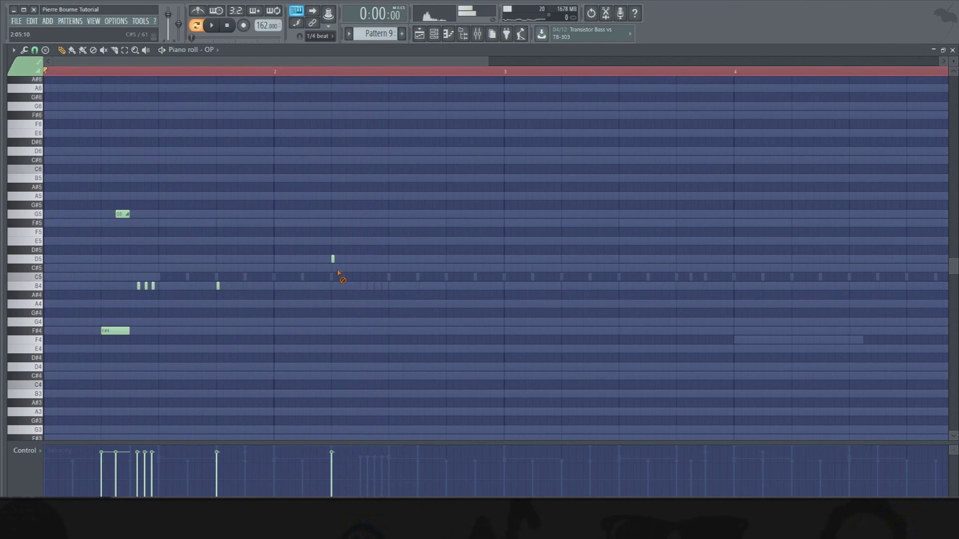
{"action": "left_click", "coordinate": [348, 286]}
{"action": "key", "text": "space"}
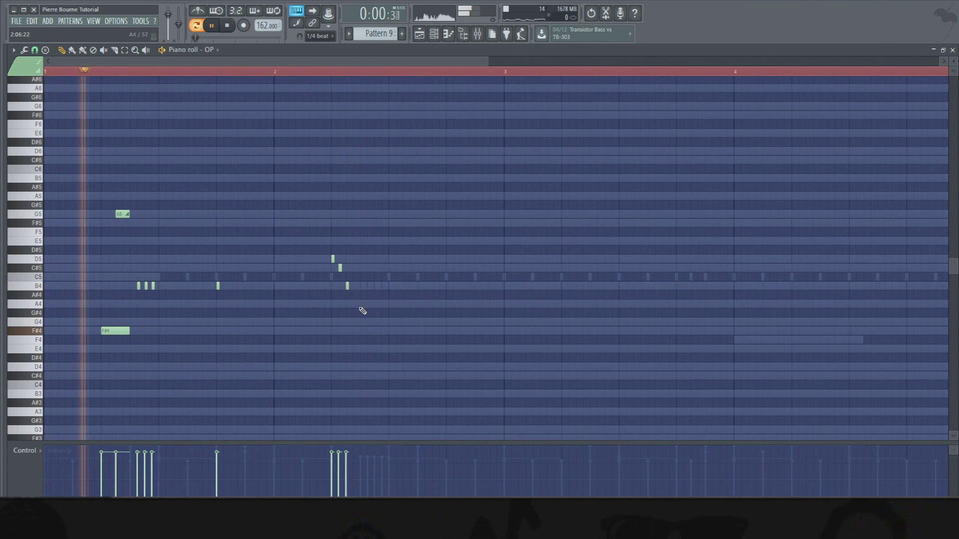
{"action": "left_click", "coordinate": [354, 304]}
{"action": "left_click", "coordinate": [362, 322]}
{"action": "key", "text": "space"}
Step: Audition longer lengths for the four short notes of the descending run in bar 2 and bring them back to short notes
{"action": "left_click_drag", "start_coordinate": [321, 257], "coordinate": [356, 303]}
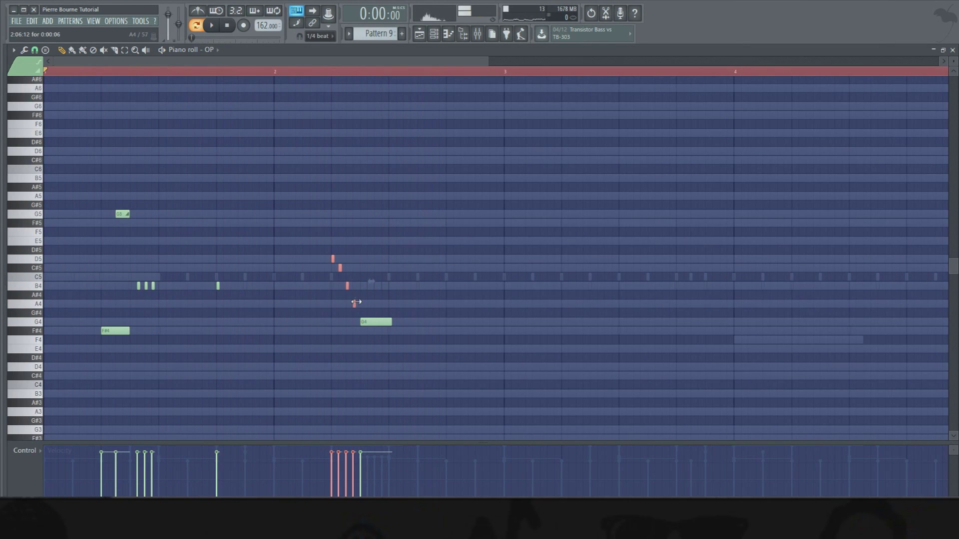
{"action": "key", "text": "space"}
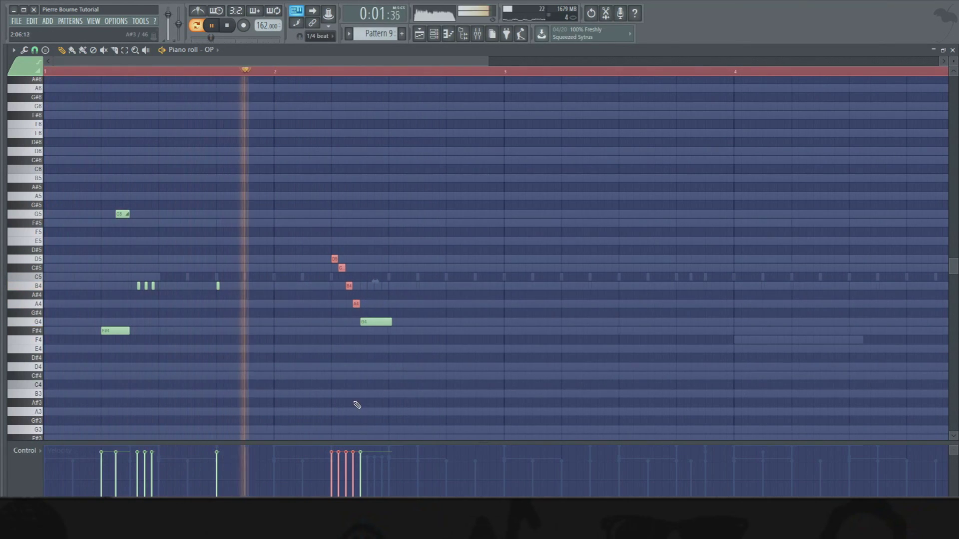
{"action": "key", "text": "space"}
{"action": "key", "text": "space"}
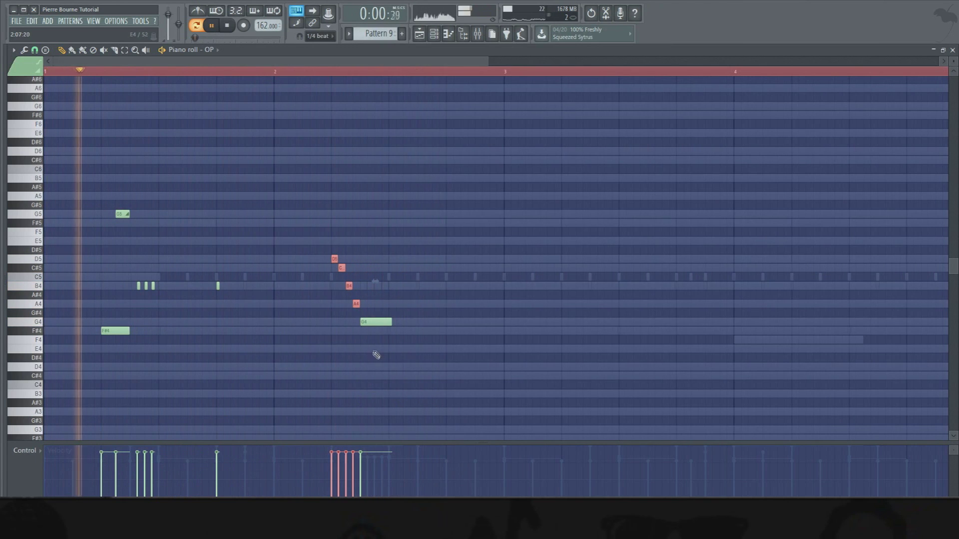
{"action": "left_click", "coordinate": [35, 50]}
{"action": "left_click", "coordinate": [34, 50]}
{"action": "left_click", "coordinate": [35, 50]}
{"action": "left_click", "coordinate": [39, 98]}
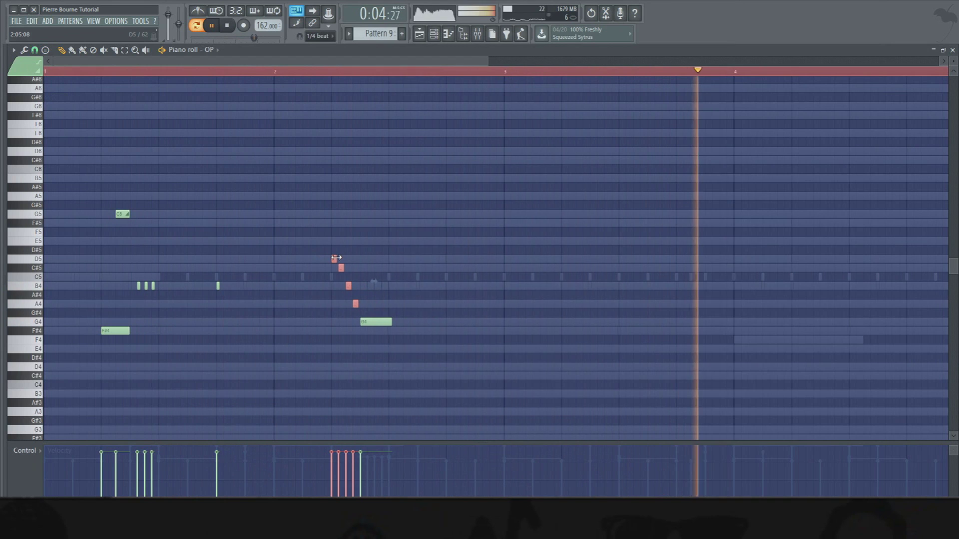
{"action": "key", "text": "space"}
{"action": "key", "text": "space"}
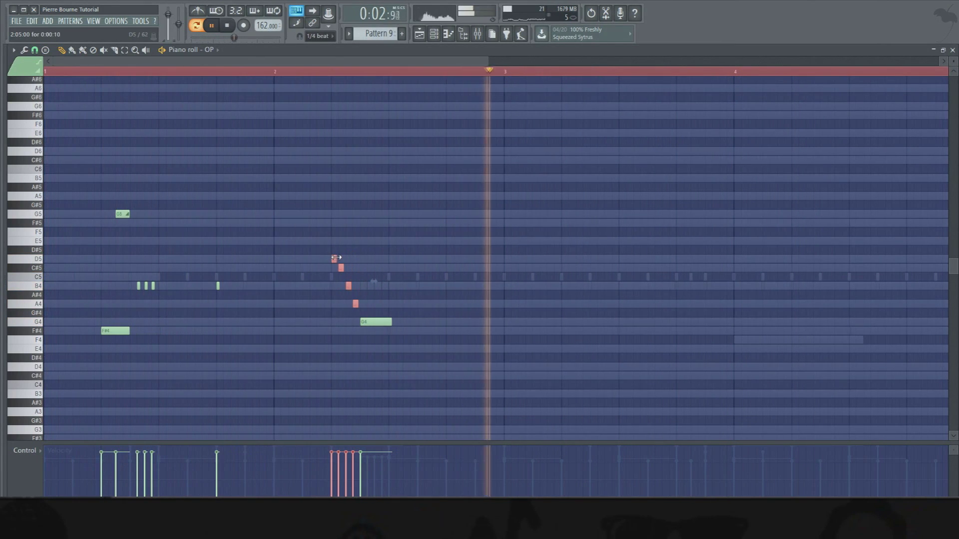
{"action": "left_click", "coordinate": [381, 295]}
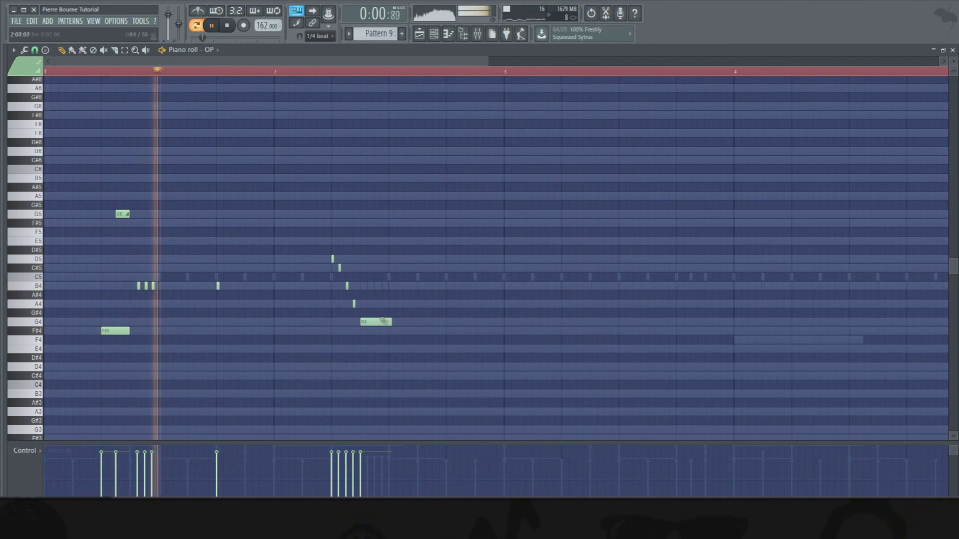
Step: Shorten the run's closing G4 note and repeat it on step 13 of bar 2, slightly lowering all OP note velocities
{"action": "left_click_drag", "start_coordinate": [388, 322], "coordinate": [373, 323]}
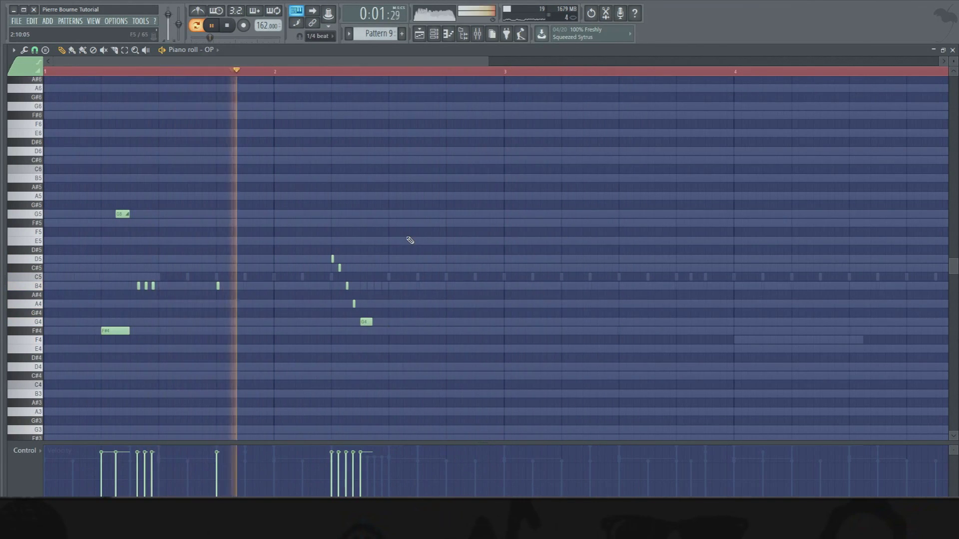
{"action": "key", "text": "space"}
{"action": "left_click", "coordinate": [450, 322]}
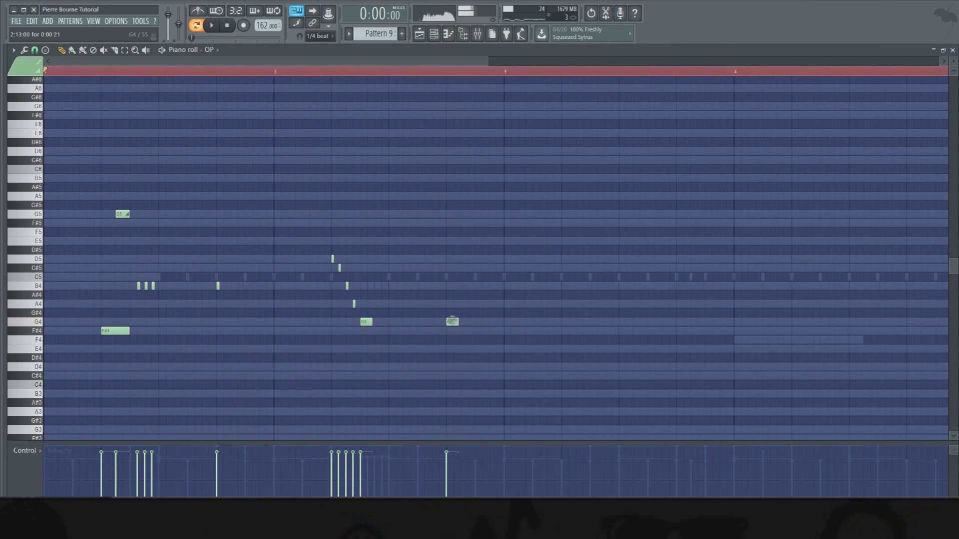
{"action": "key", "text": "space"}
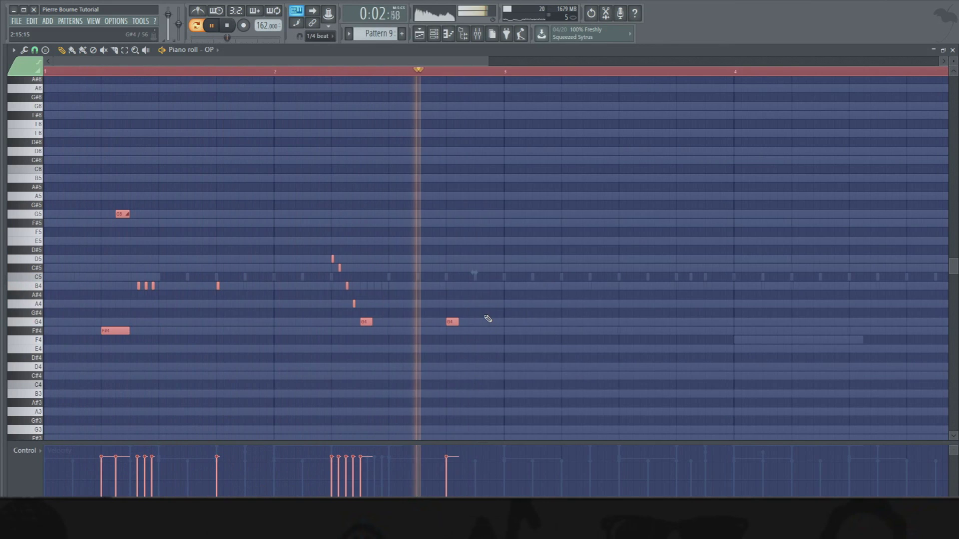
Step: Copy the bar 2 OP phrase, the descending run and both G4 notes, to the same positions in bars 3 and 4
{"action": "left_click_drag", "start_coordinate": [532, 406], "coordinate": [311, 184]}
{"action": "left_click_drag", "start_coordinate": [334, 257], "coordinate": [563, 263]}
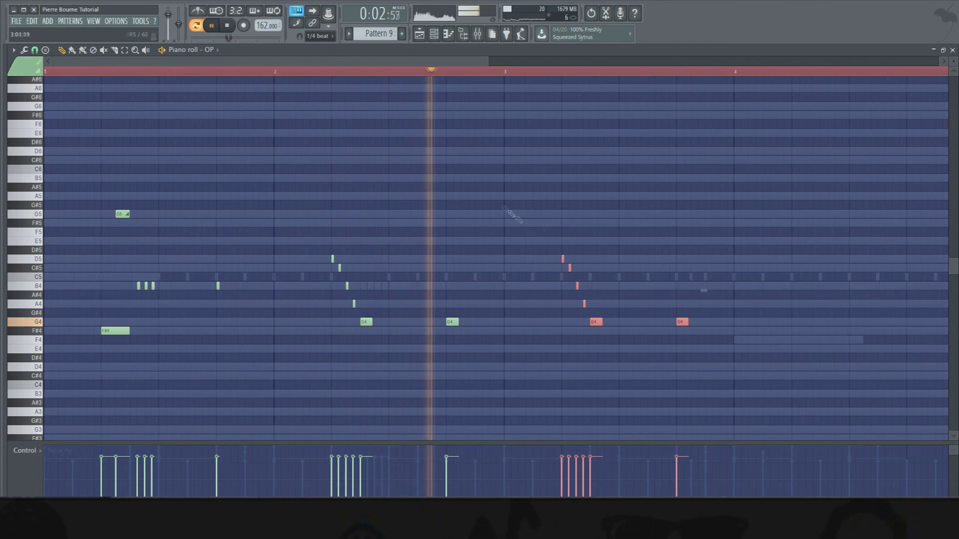
{"action": "scroll", "coordinate": [568, 103], "scroll_direction": "right", "scroll_amount": 4}
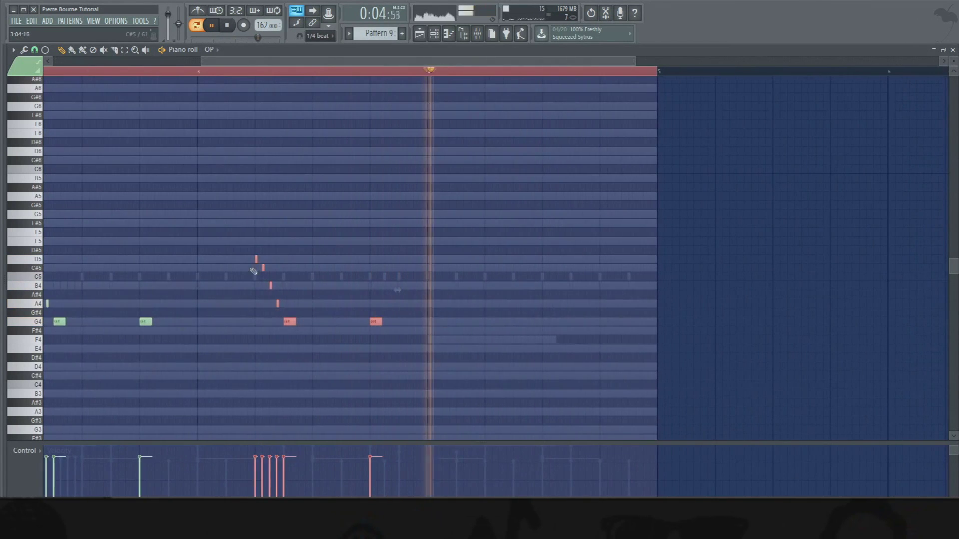
{"action": "left_click_drag", "start_coordinate": [256, 260], "coordinate": [488, 272]}
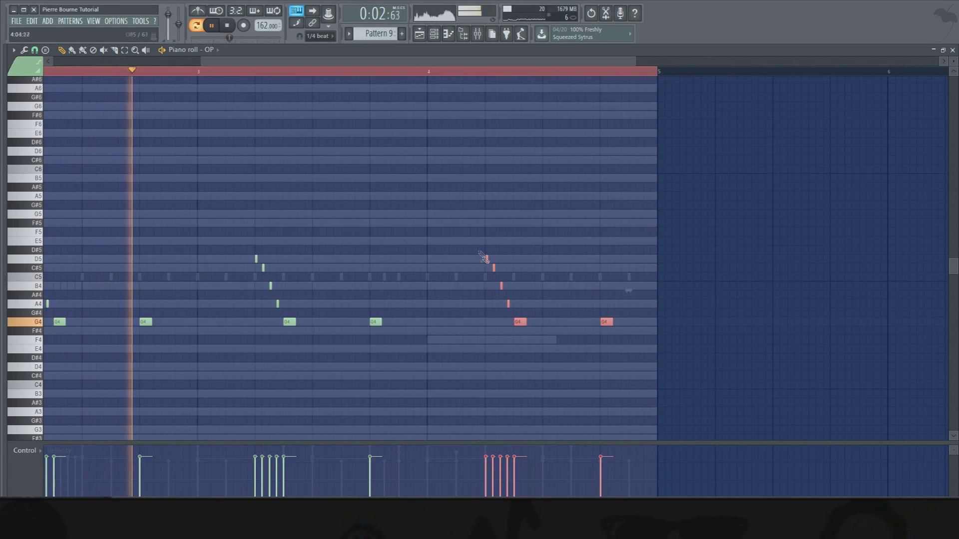
{"action": "left_click", "coordinate": [588, 339]}
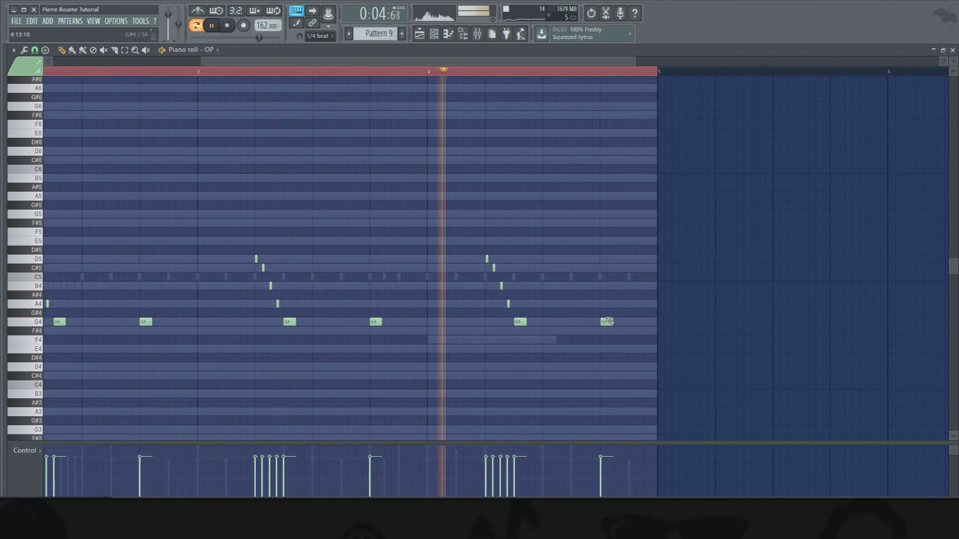
Step: Lengthen the last G4 note of the OP part at the end of bar 4
{"action": "left_click_drag", "start_coordinate": [612, 323], "coordinate": [640, 328]}
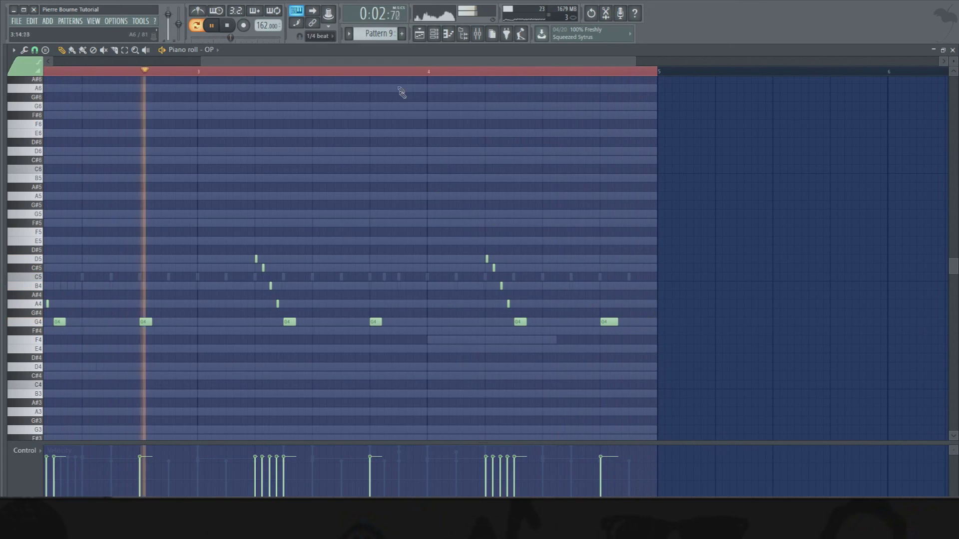
{"action": "left_click", "coordinate": [434, 34]}
{"action": "key", "text": "space"}
Step: Lower the OP mixer track's volume and adjust its stereo separation
{"action": "left_click", "coordinate": [477, 33]}
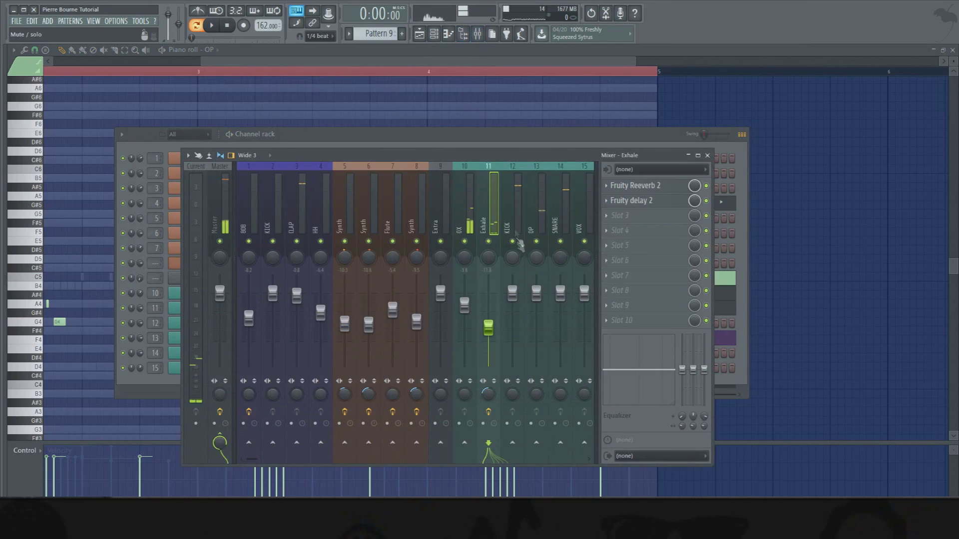
{"action": "scroll", "coordinate": [497, 404], "scroll_direction": "down", "scroll_amount": 3}
{"action": "left_click_drag", "start_coordinate": [465, 397], "coordinate": [464, 393]}
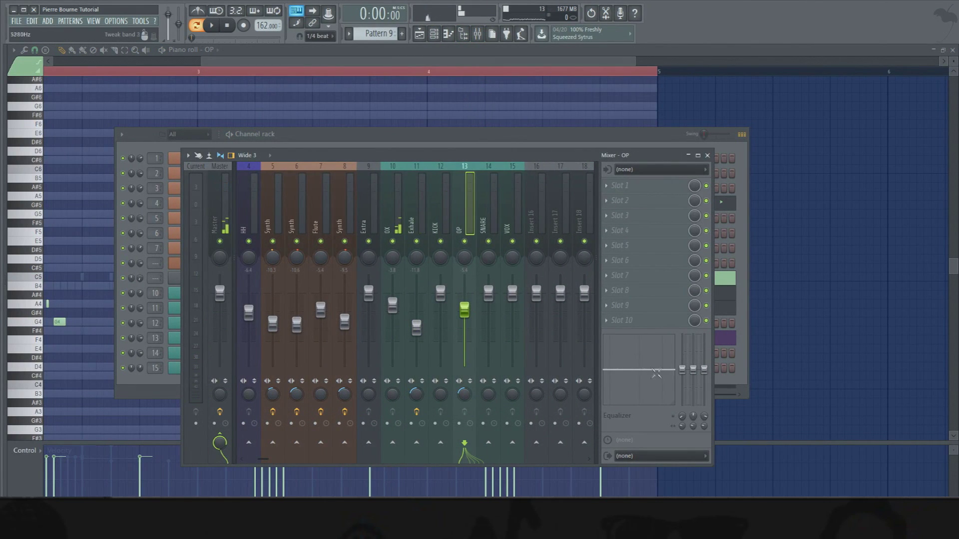
Step: Cut the OP mixer track's low EQ band by 18 dB and set its volume to -6.2 dB while auditioning
{"action": "left_click_drag", "start_coordinate": [682, 389], "coordinate": [682, 403]}
{"action": "key", "text": "space"}
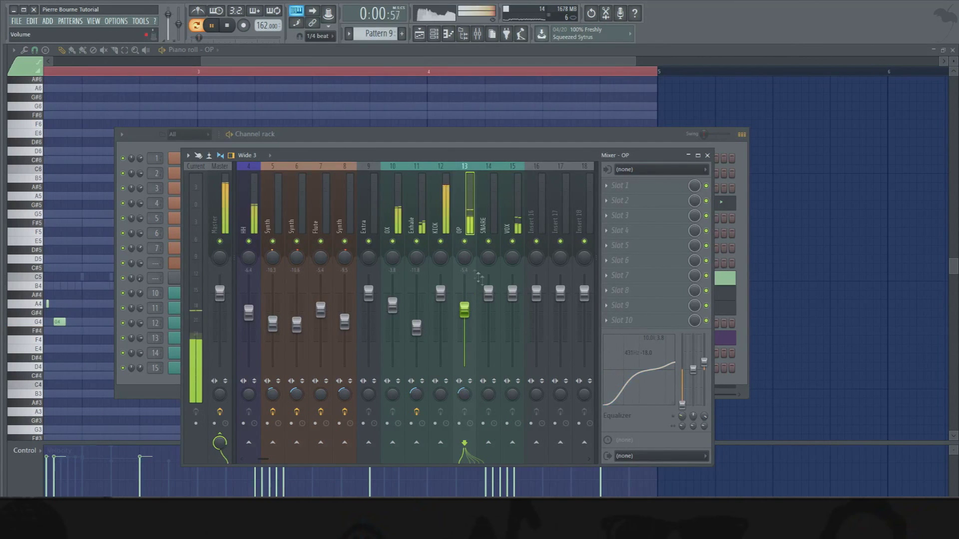
{"action": "left_click_drag", "start_coordinate": [471, 312], "coordinate": [470, 314]}
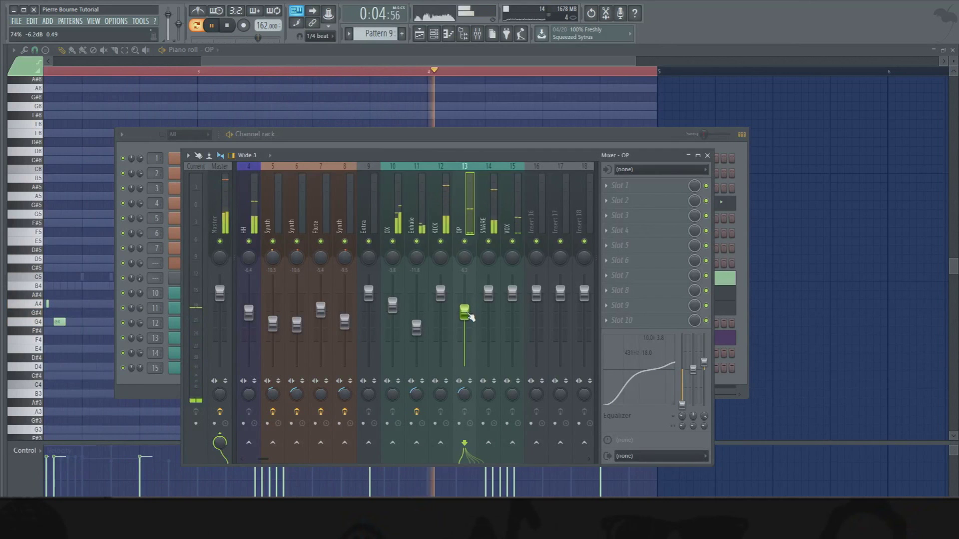
{"action": "left_click", "coordinate": [636, 133]}
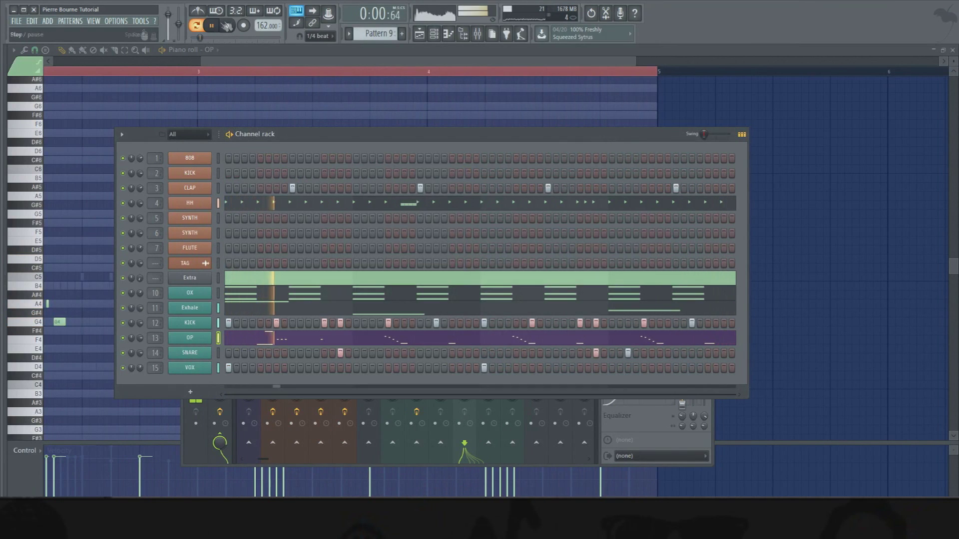
{"action": "left_click", "coordinate": [229, 27]}
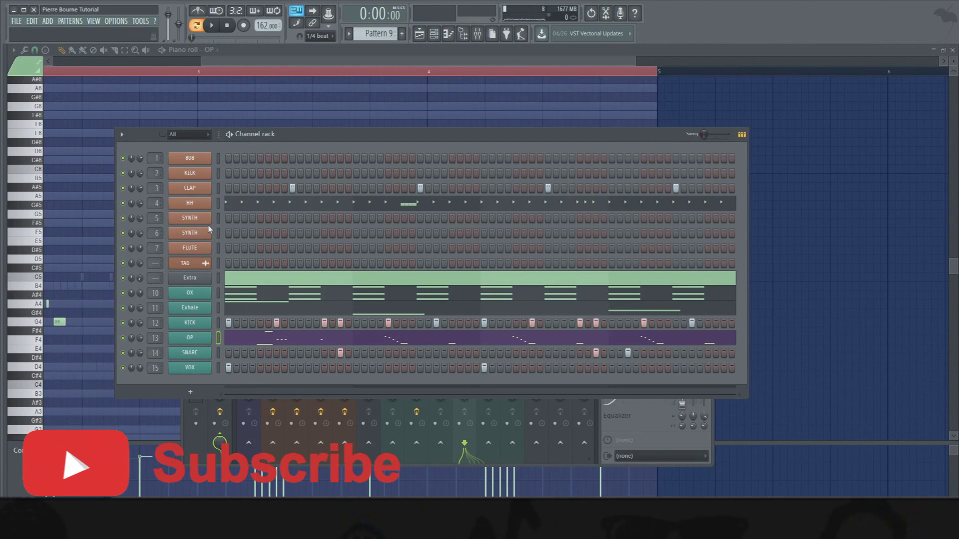
Step: Try the OX chord notes on the second SYNTH channel and remove them again
{"action": "right_click", "coordinate": [200, 293]}
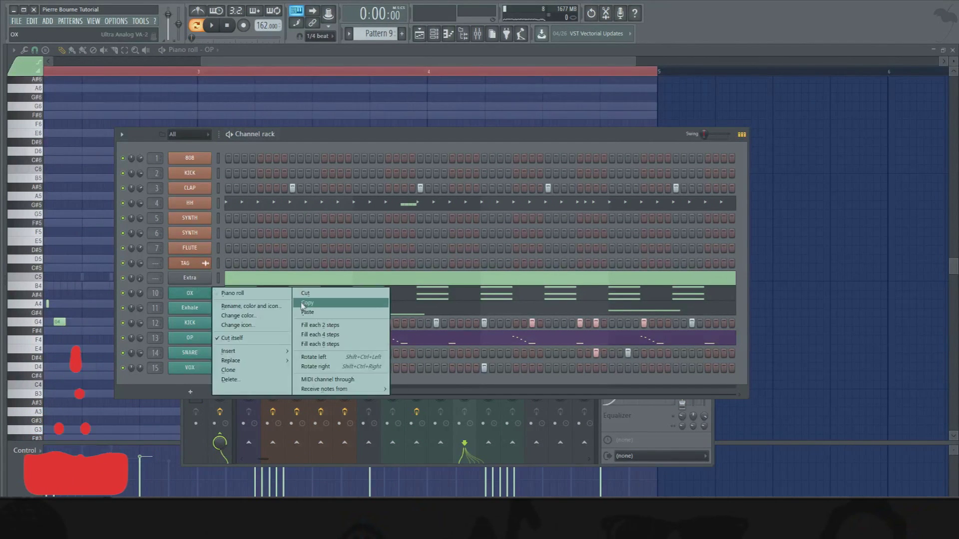
{"action": "left_click", "coordinate": [340, 303]}
{"action": "right_click", "coordinate": [202, 229]}
{"action": "left_click", "coordinate": [321, 250]}
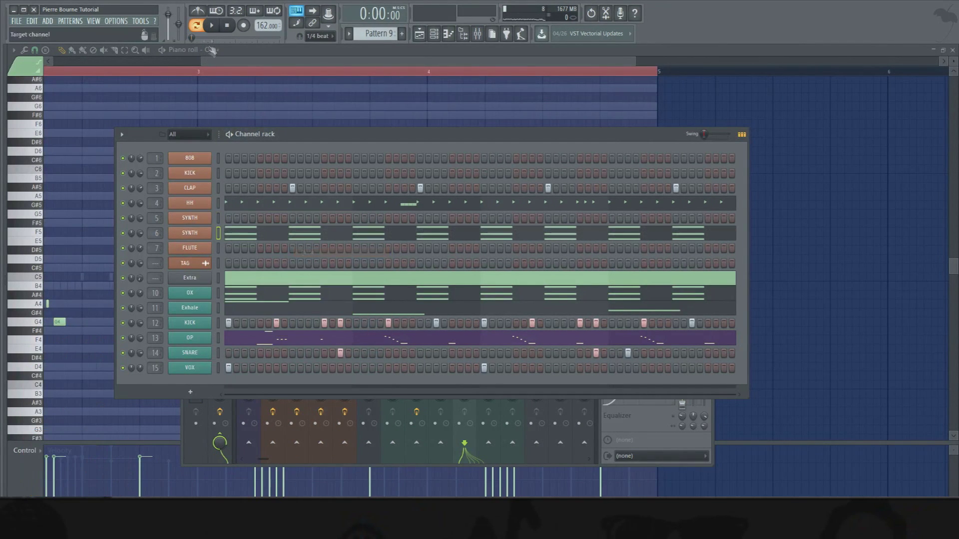
{"action": "left_click", "coordinate": [227, 26]}
{"action": "right_click", "coordinate": [189, 238]}
{"action": "left_click", "coordinate": [326, 234]}
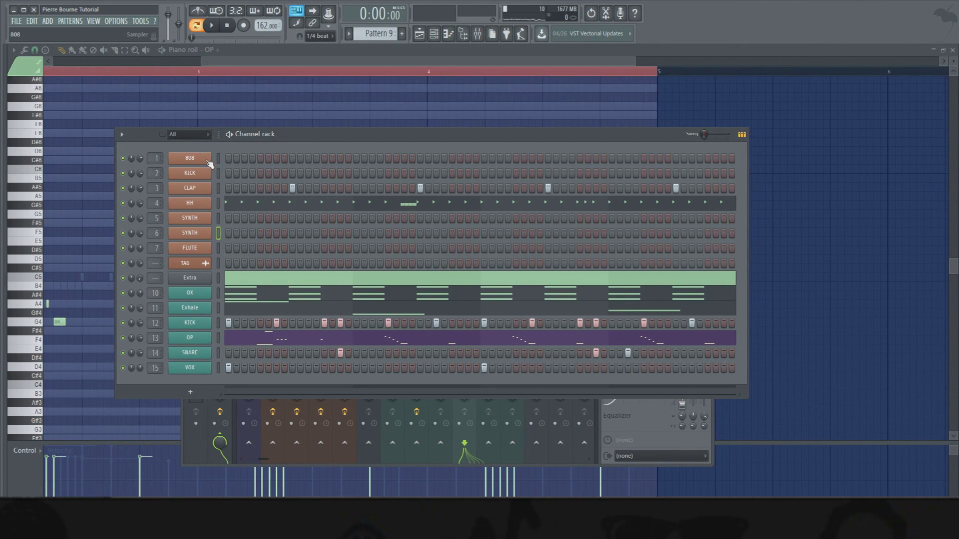
Step: Copy the 808 channel's notes from the 808 pattern into the 808 channel of Pattern 9
{"action": "left_click", "coordinate": [355, 34]}
{"action": "left_click", "coordinate": [366, 54]}
{"action": "right_click", "coordinate": [197, 160]}
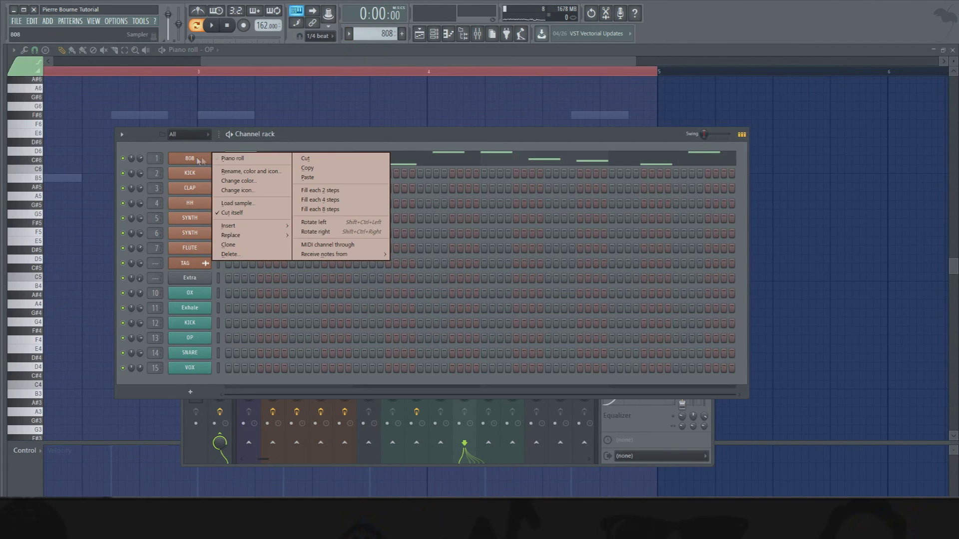
{"action": "left_click", "coordinate": [348, 34]}
{"action": "left_click", "coordinate": [349, 34]}
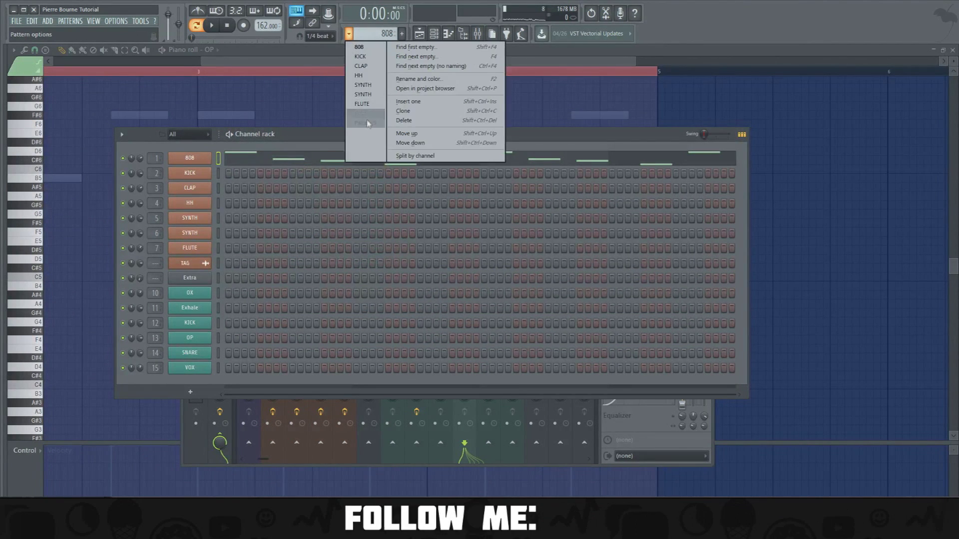
{"action": "left_click", "coordinate": [365, 123]}
{"action": "right_click", "coordinate": [199, 160]}
Step: Transpose all the 808 notes in Pattern 9 down one octave
{"action": "left_click", "coordinate": [249, 157]}
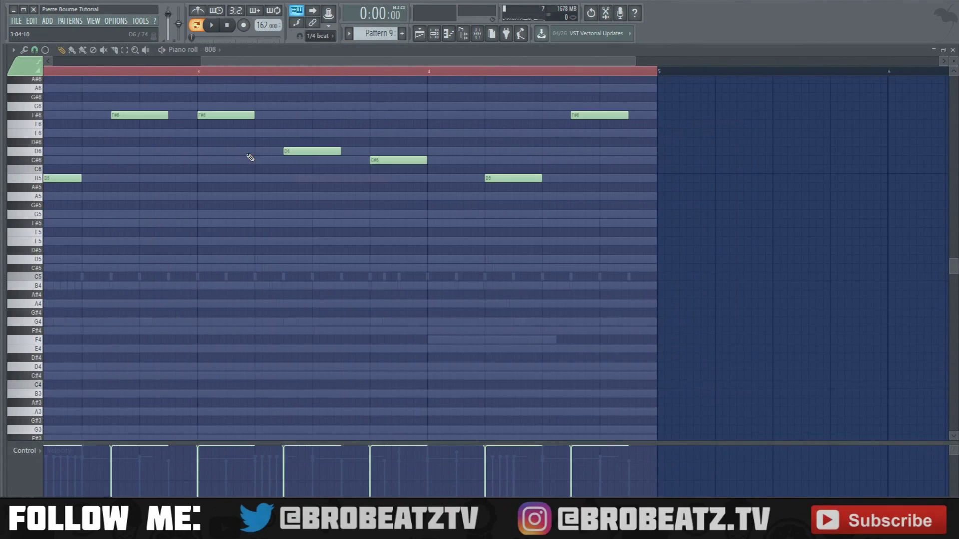
{"action": "key", "text": "ctrl+a"}
{"action": "key", "text": "ctrl+Down"}
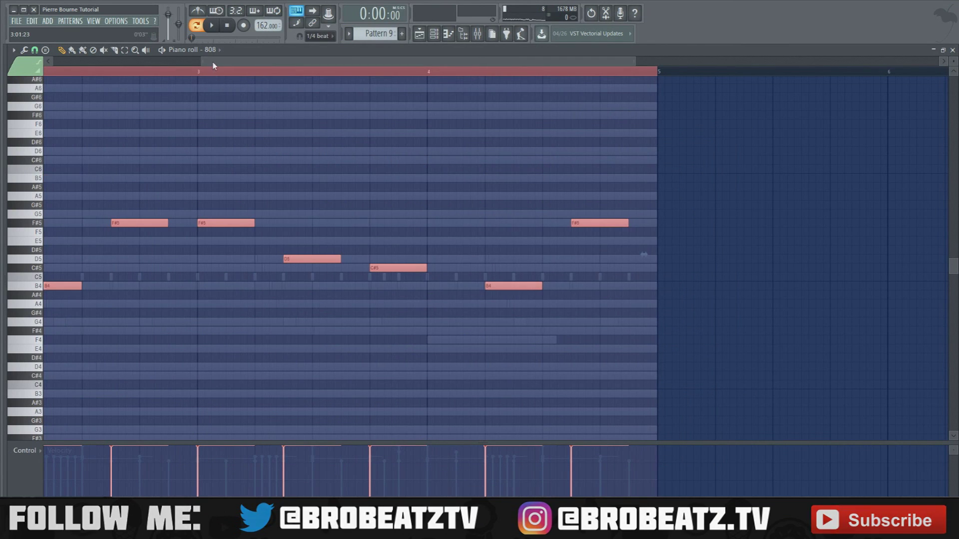
{"action": "scroll", "coordinate": [212, 67], "scroll_direction": "left", "scroll_amount": 4}
{"action": "left_click", "coordinate": [182, 243]}
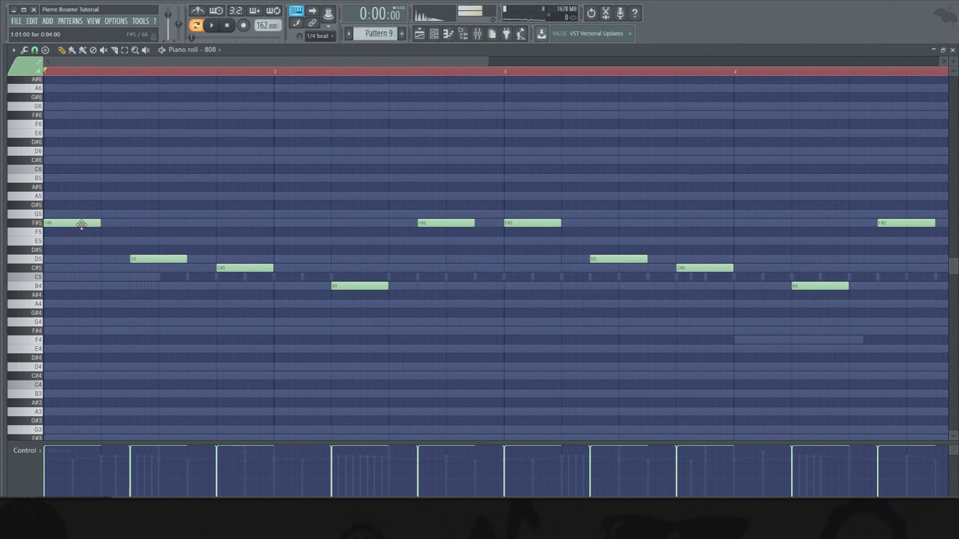
Step: Rework bar 1 of the 808 line with D5 as its first note and F#5 replacing the C#5 on step 13
{"action": "key", "text": "space"}
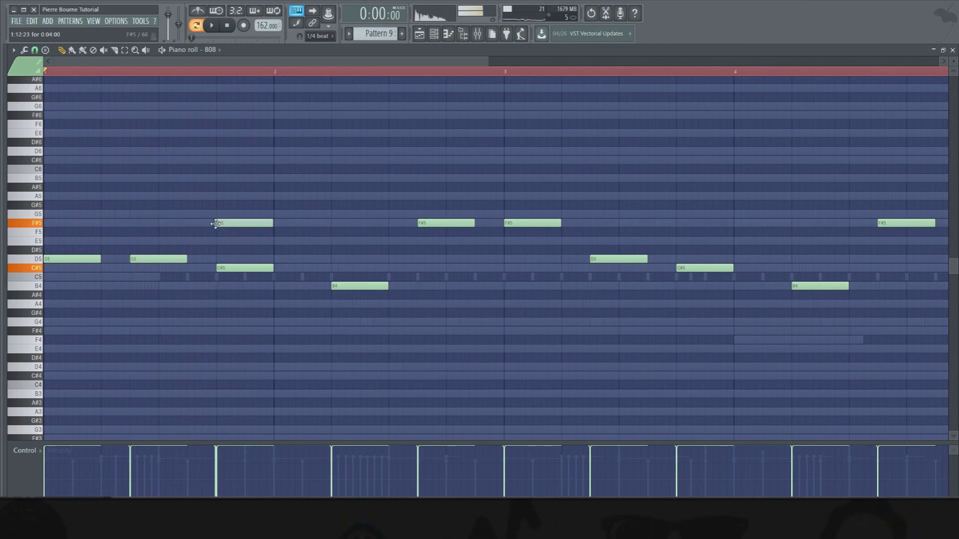
{"action": "key", "text": "space"}
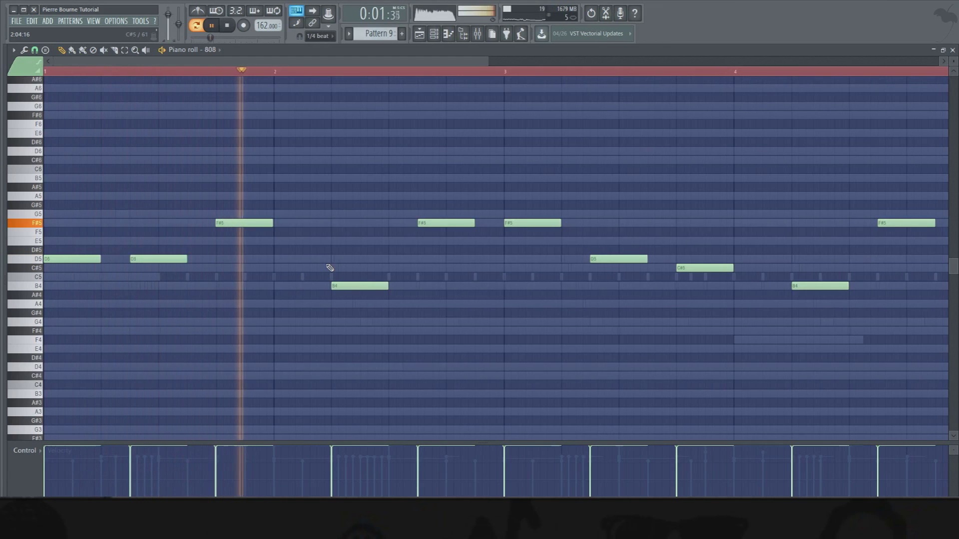
{"action": "key", "text": "space"}
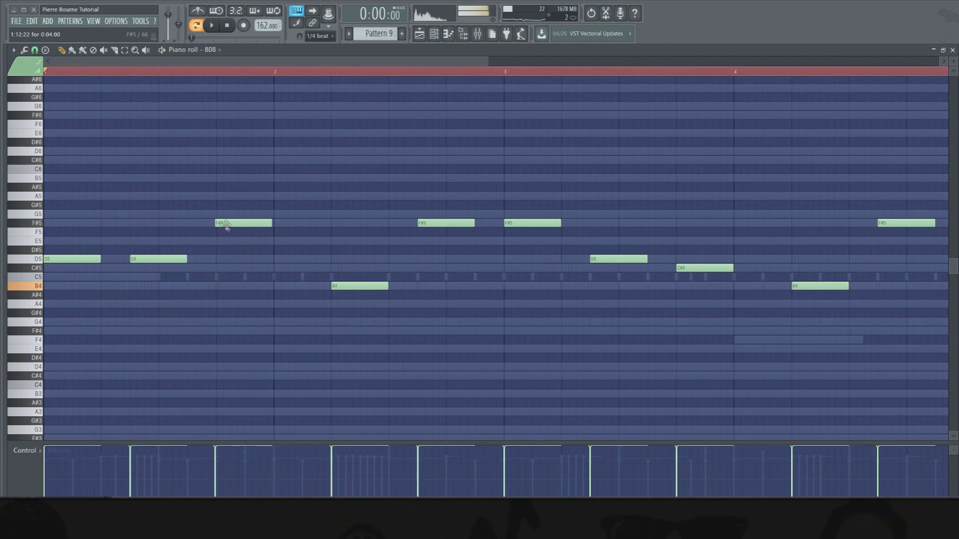
{"action": "left_click", "coordinate": [228, 26]}
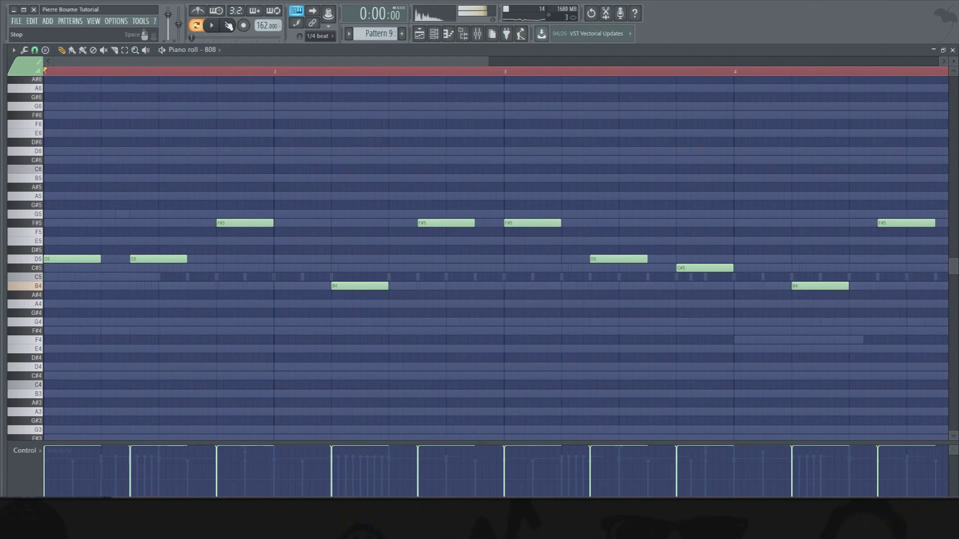
{"action": "key", "text": "space"}
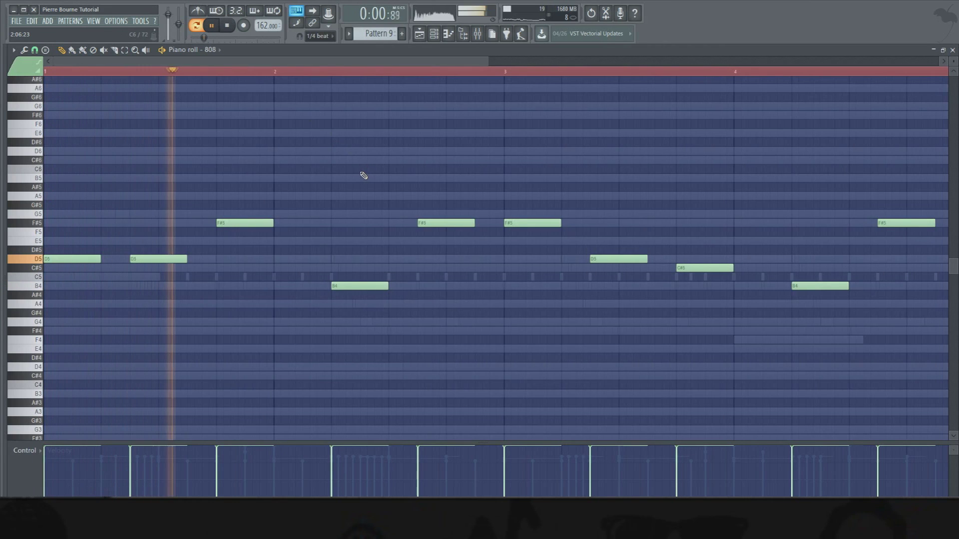
Step: Delete all 808 notes following the B4 in bar 2, through the end of bar 4
{"action": "key", "text": "space"}
{"action": "right_click", "coordinate": [446, 223]}
{"action": "key", "text": "space"}
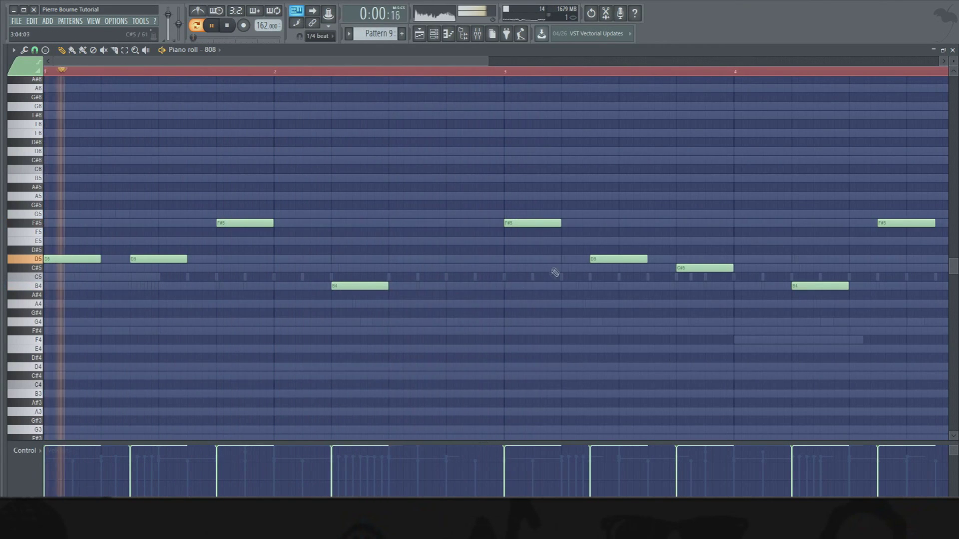
{"action": "right_click", "coordinate": [510, 223]}
{"action": "right_click", "coordinate": [599, 259]}
{"action": "right_click", "coordinate": [799, 286]}
{"action": "right_click", "coordinate": [722, 269]}
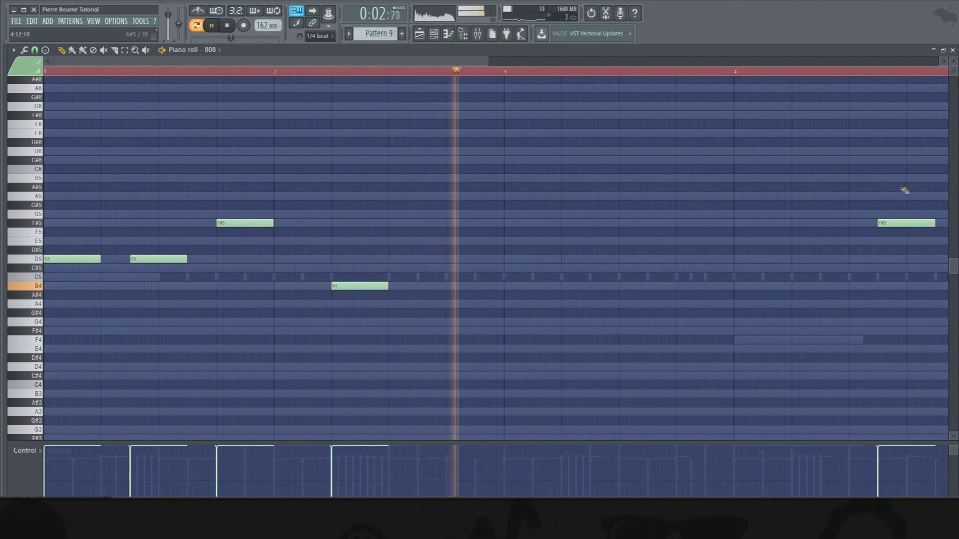
{"action": "right_click", "coordinate": [907, 224]}
{"action": "key", "text": "space"}
Step: Copy the 808 phrase from bars 1 and 2 to bars 3 and 4, aligned to the start of bar 3
{"action": "left_click_drag", "start_coordinate": [467, 195], "coordinate": [45, 344]}
{"action": "left_click_drag", "start_coordinate": [75, 259], "coordinate": [528, 270]}
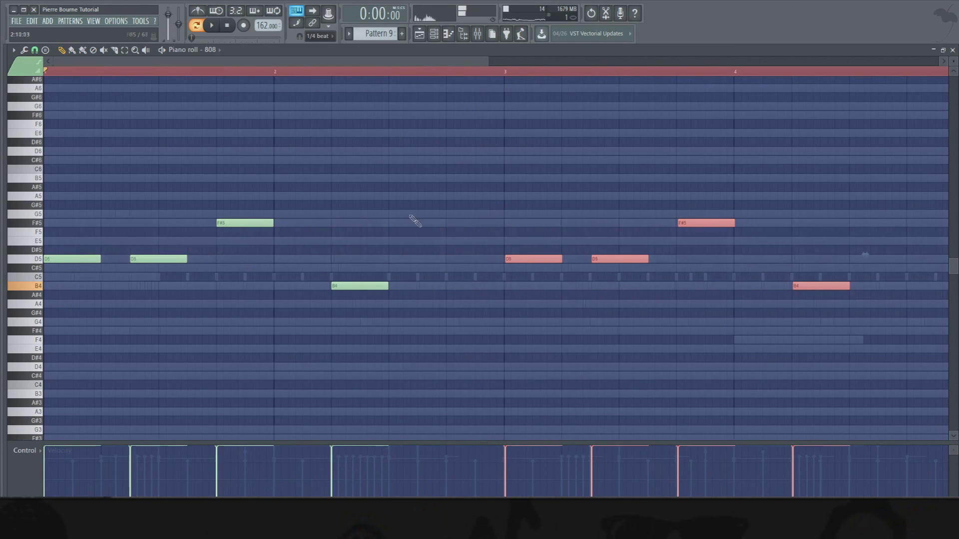
{"action": "left_click", "coordinate": [43, 51]}
{"action": "left_click", "coordinate": [45, 144]}
{"action": "mouse_move", "coordinate": [522, 257]}
{"action": "left_mouse_down"}
{"action": "mouse_move", "coordinate": [78, 258]}
{"action": "mouse_move", "coordinate": [579, 255]}
{"action": "mouse_move", "coordinate": [508, 258]}
{"action": "mouse_move", "coordinate": [518, 253]}
{"action": "left_mouse_up"}
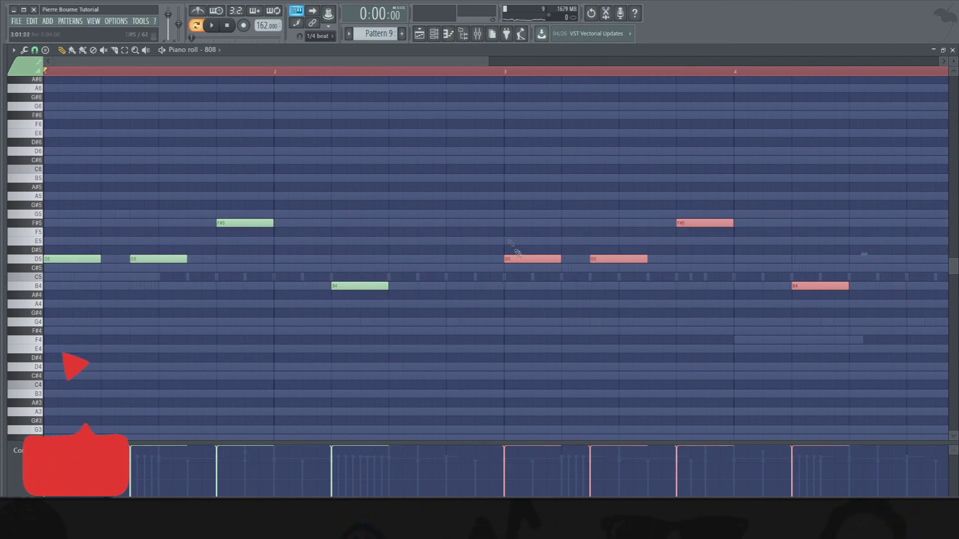
{"action": "left_click", "coordinate": [455, 101]}
Step: Add a one-step B5 slide note on step 4 of bar 4, right before the 808's B4 note
{"action": "scroll", "coordinate": [485, 63], "scroll_direction": "down", "scroll_amount": 5}
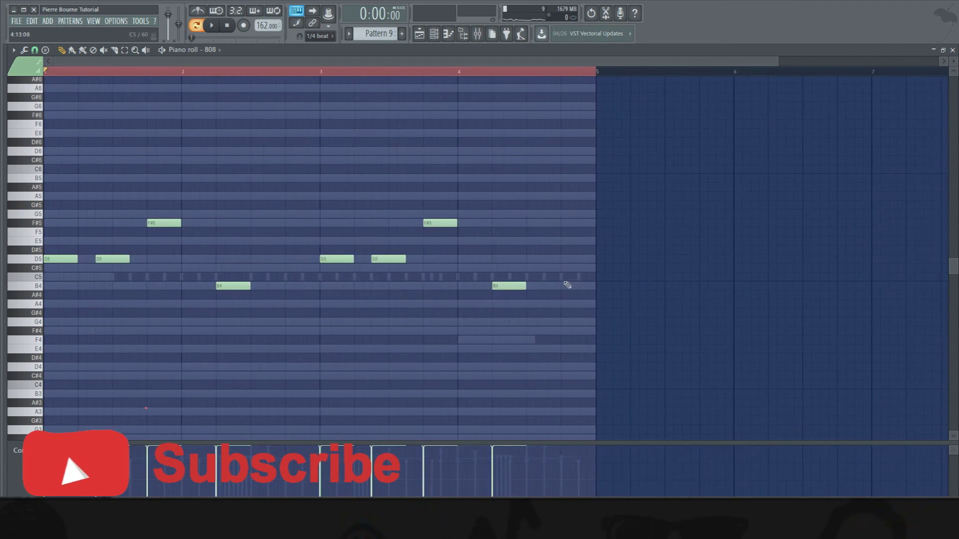
{"action": "key", "text": "space"}
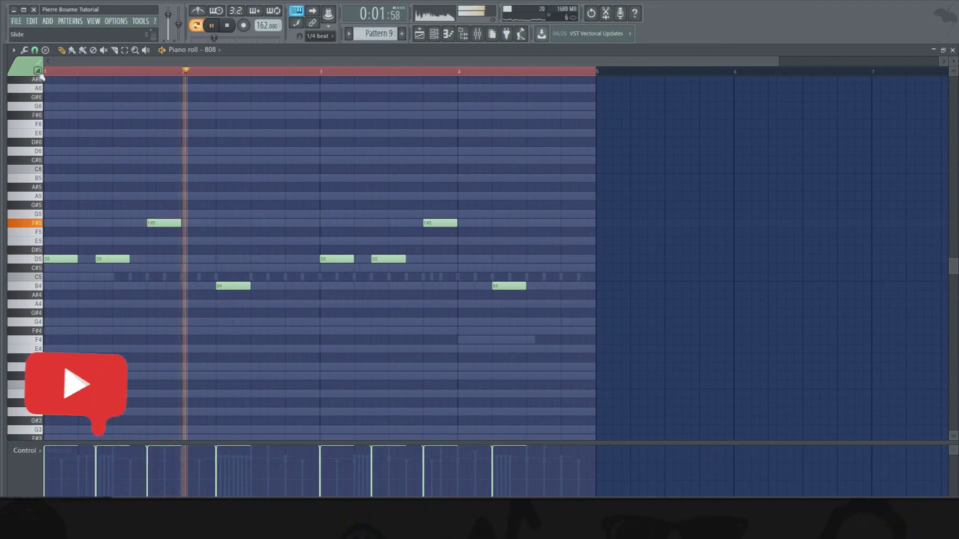
{"action": "left_click", "coordinate": [458, 179]}
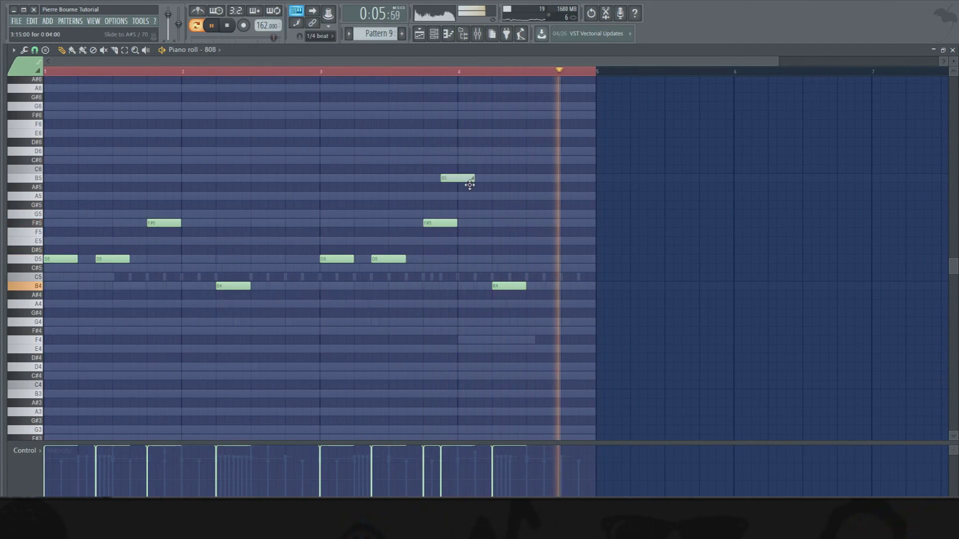
{"action": "mouse_move", "coordinate": [472, 179]}
{"action": "left_mouse_down"}
{"action": "mouse_move", "coordinate": [448, 187]}
{"action": "mouse_move", "coordinate": [488, 179]}
{"action": "left_mouse_up"}
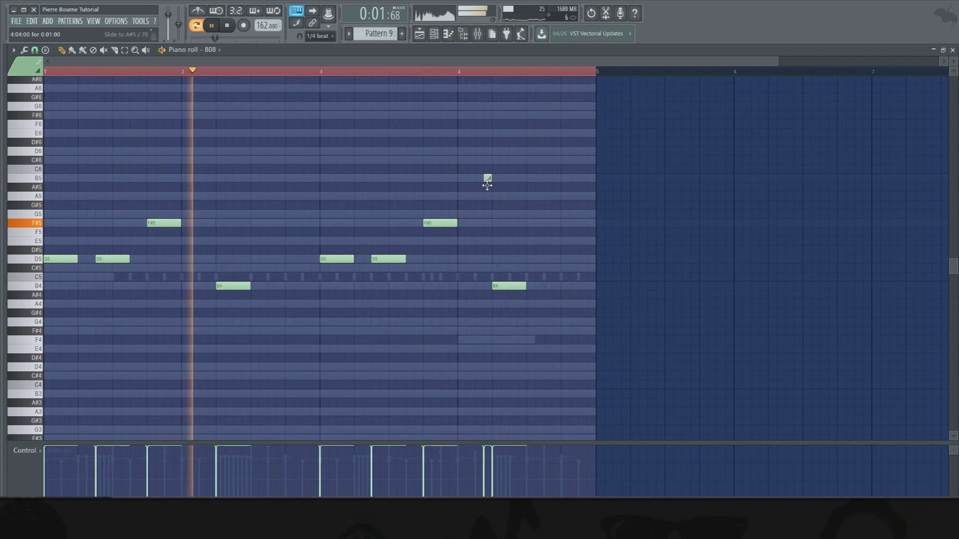
Step: Audition Pattern 9 with the new 808 line and bring up the channel rack, playlist and mixer
{"action": "left_click", "coordinate": [414, 74]}
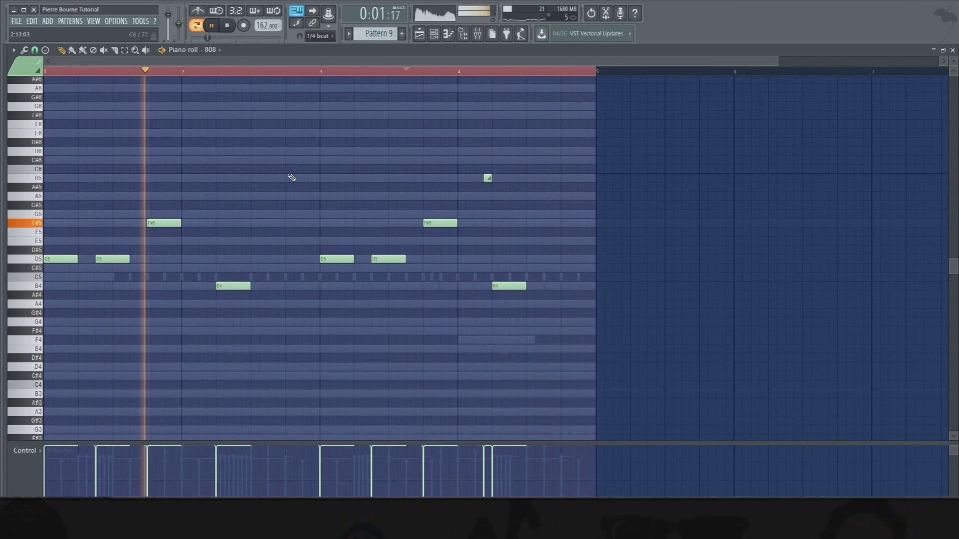
{"action": "key", "text": "F6"}
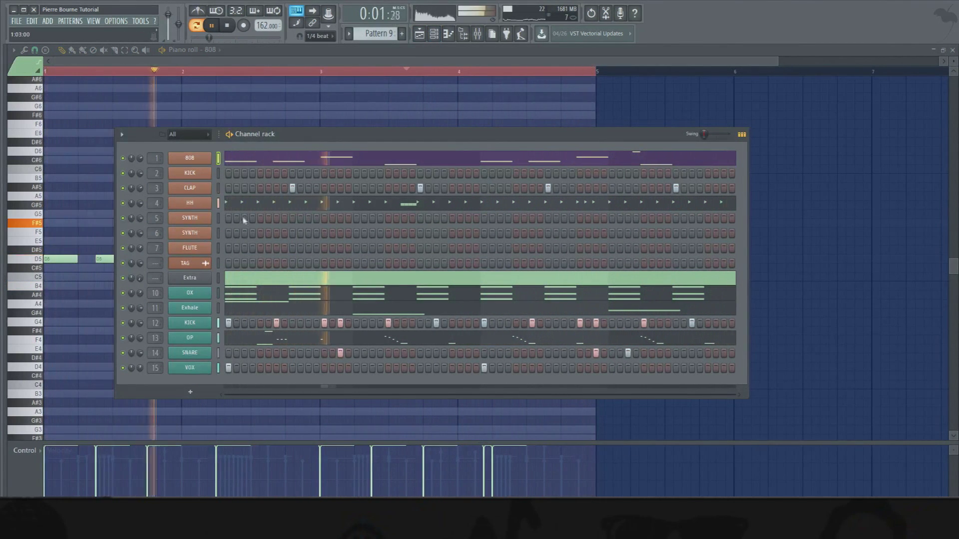
{"action": "key", "text": "F5"}
{"action": "key", "text": "F9"}
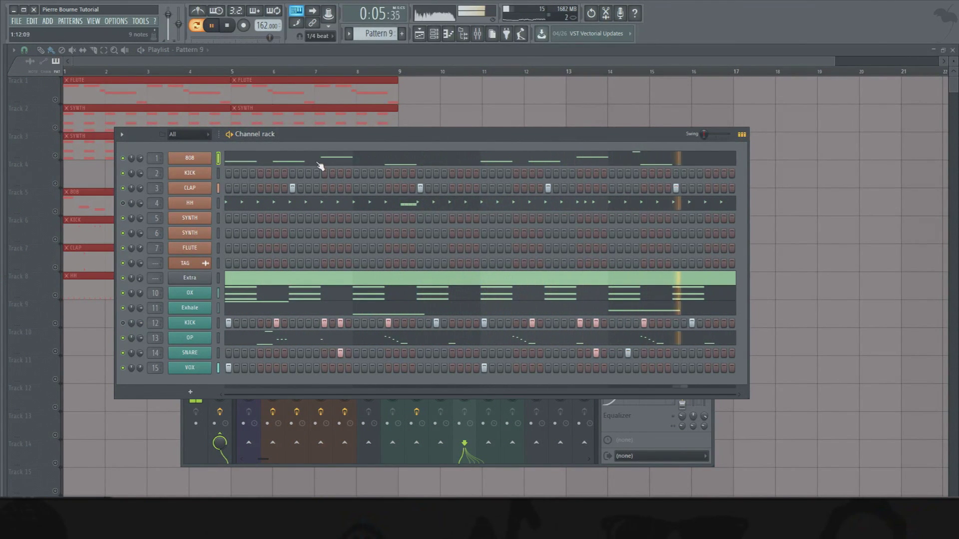
Step: Replace the 808's D5 on step 7 of bar 3 with a longer D5 reaching the following F#5
{"action": "left_click", "coordinate": [356, 162]}
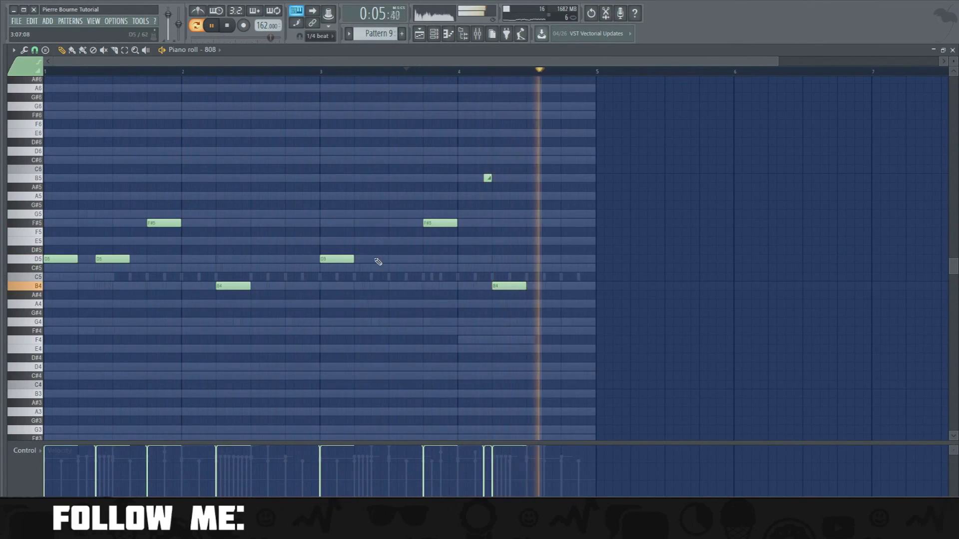
{"action": "left_click", "coordinate": [440, 37]}
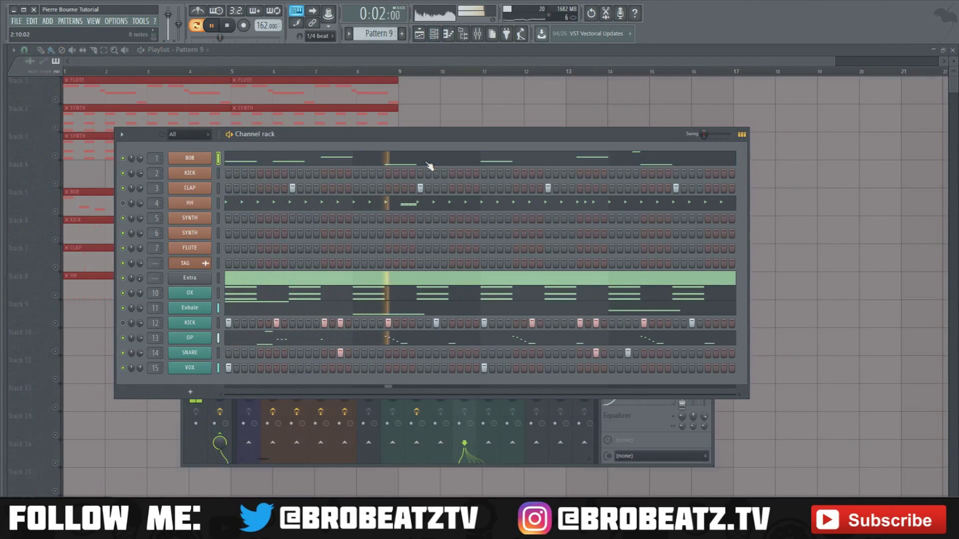
{"action": "left_click", "coordinate": [429, 164]}
{"action": "left_click", "coordinate": [428, 164]}
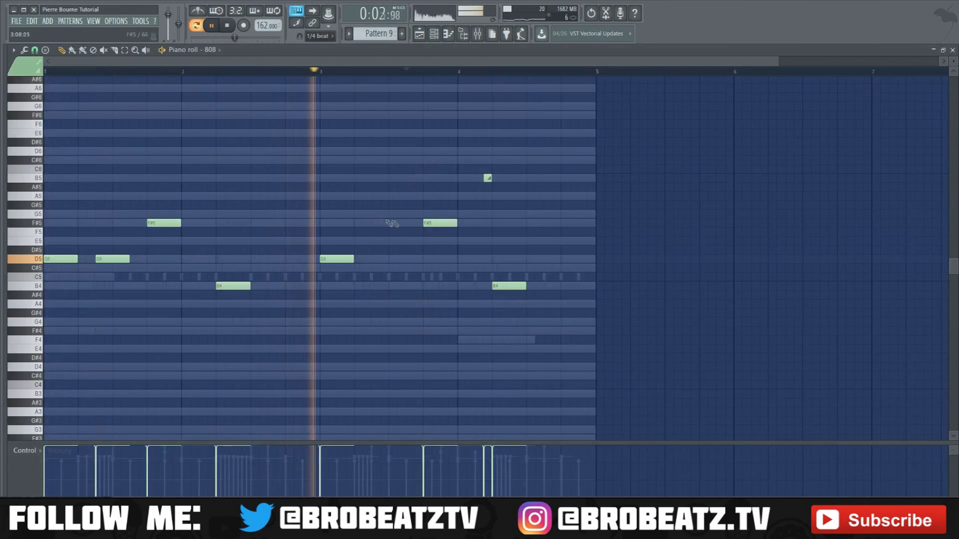
{"action": "left_click", "coordinate": [374, 259]}
{"action": "left_click_drag", "start_coordinate": [406, 259], "coordinate": [422, 259]}
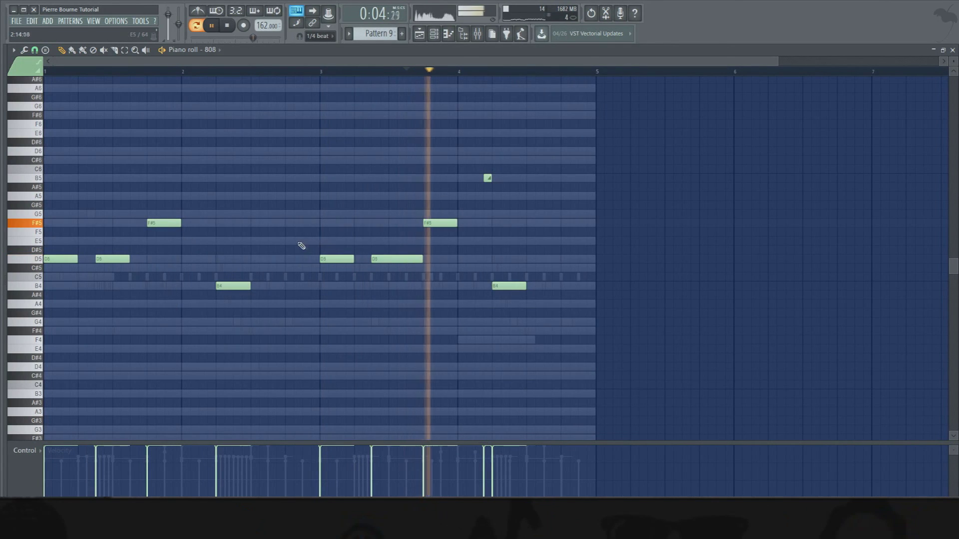
Step: Add a B4 note to the 808 from step 11 to the end of bar 4 and replay the pattern
{"action": "key", "text": "space"}
{"action": "left_click", "coordinate": [548, 286]}
{"action": "key", "text": "space"}
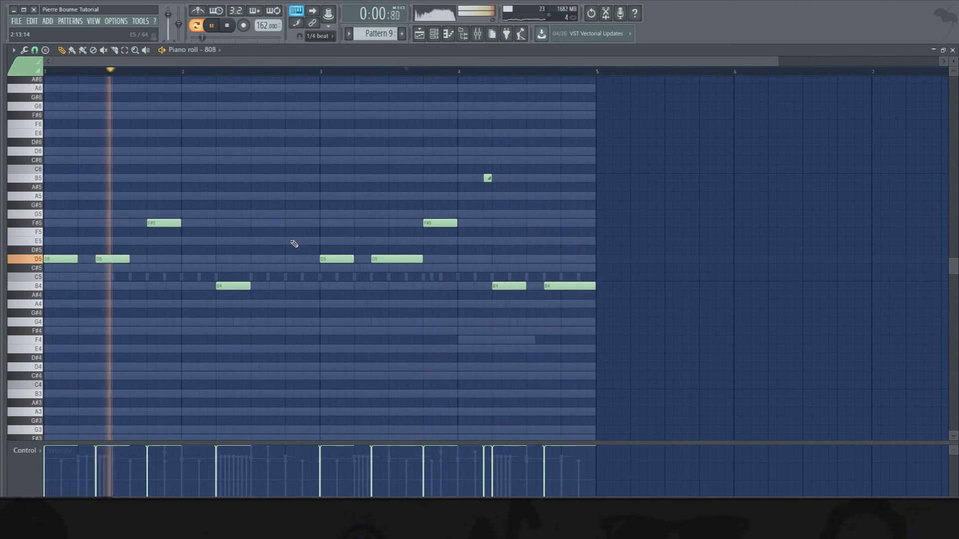
Step: Unmute the KICK on channel 12 and place Pattern 9 in the playlist at bar 12 on track 4
{"action": "left_click", "coordinate": [435, 34]}
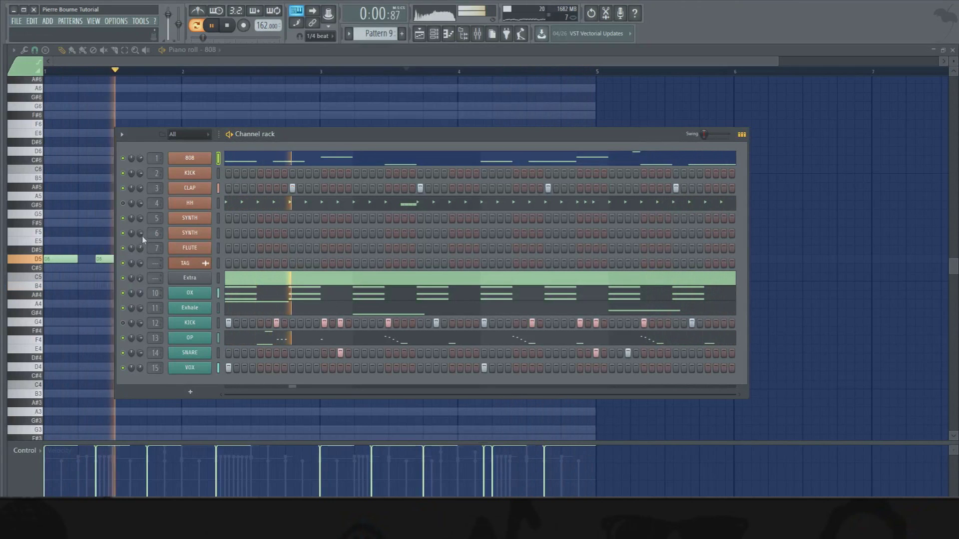
{"action": "left_click", "coordinate": [123, 322]}
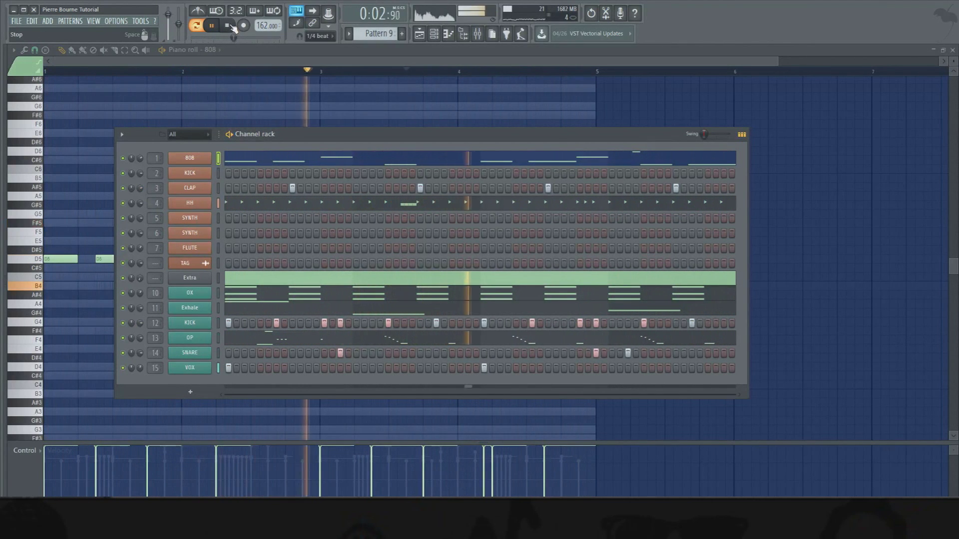
{"action": "left_click", "coordinate": [420, 33]}
{"action": "left_click", "coordinate": [517, 177]}
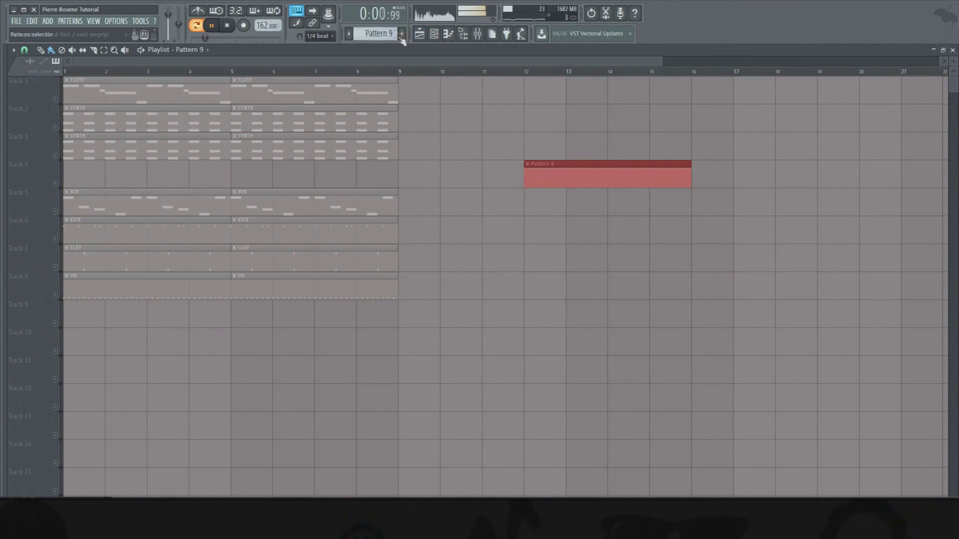
{"action": "left_click", "coordinate": [229, 26]}
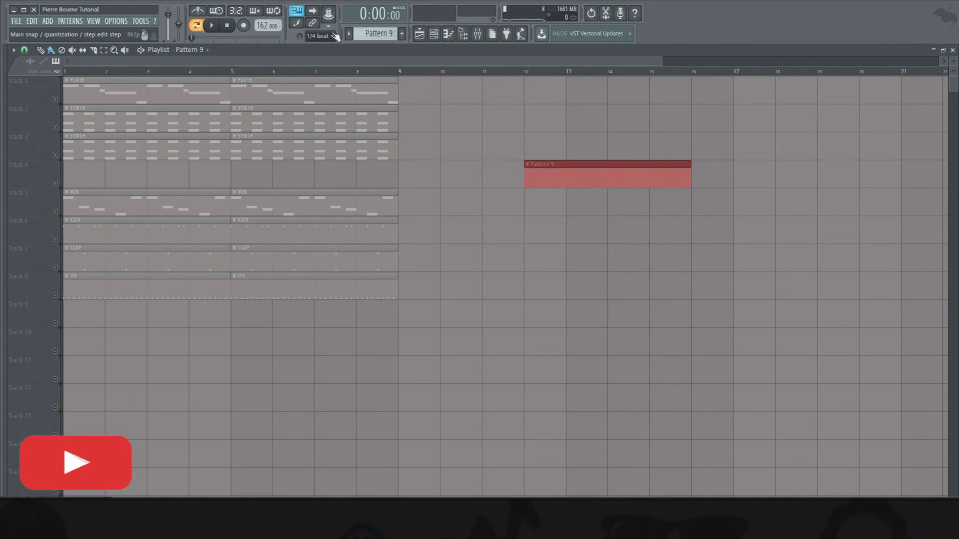
Step: Check Pattern 9 in the channel rack and split it by channel into separate patterns
{"action": "left_click", "coordinate": [434, 34]}
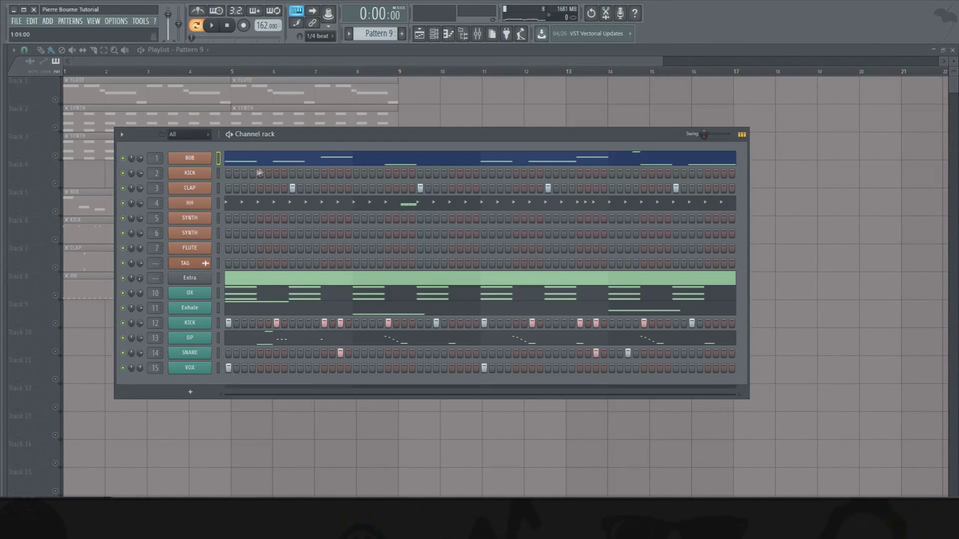
{"action": "scroll", "coordinate": [365, 34], "scroll_direction": "down", "scroll_amount": 4}
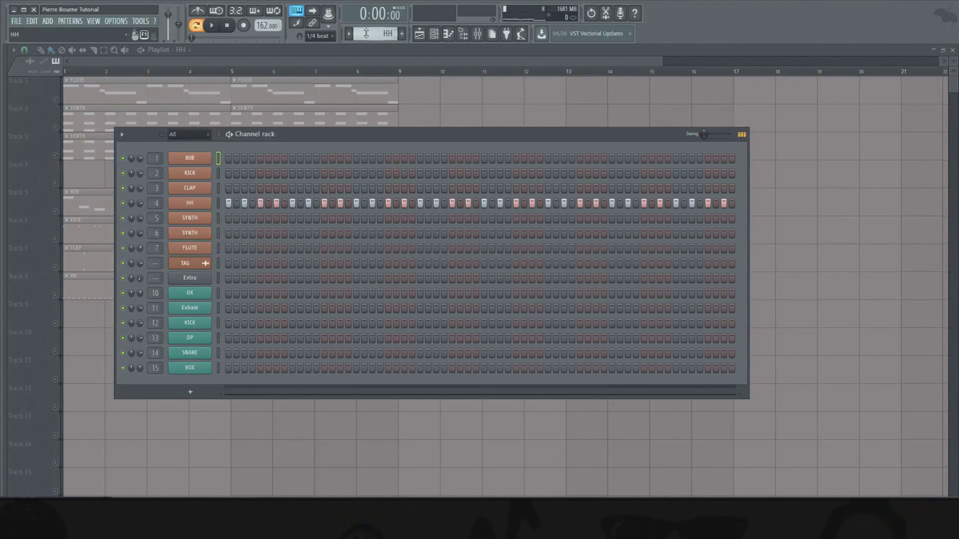
{"action": "scroll", "coordinate": [366, 34], "scroll_direction": "down", "scroll_amount": 5}
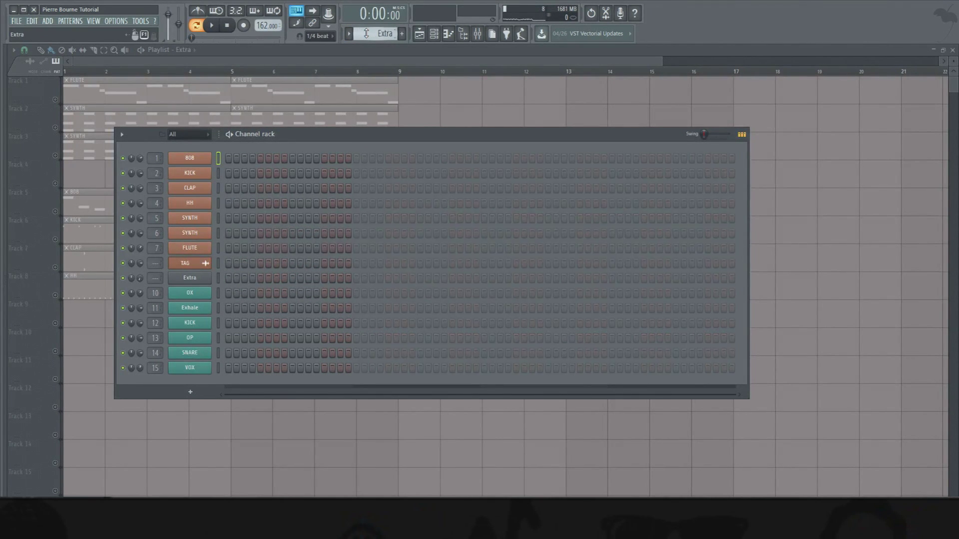
{"action": "scroll", "coordinate": [366, 33], "scroll_direction": "up", "scroll_amount": 1}
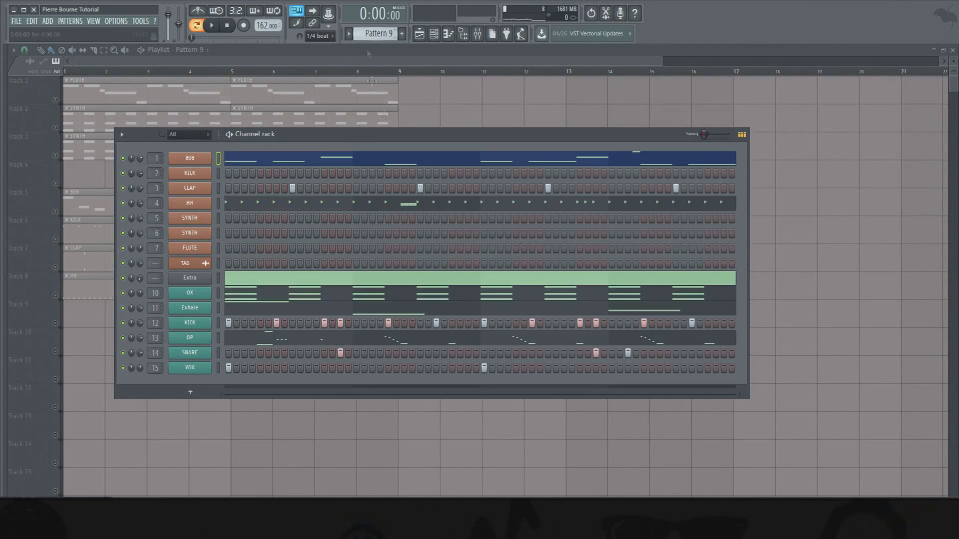
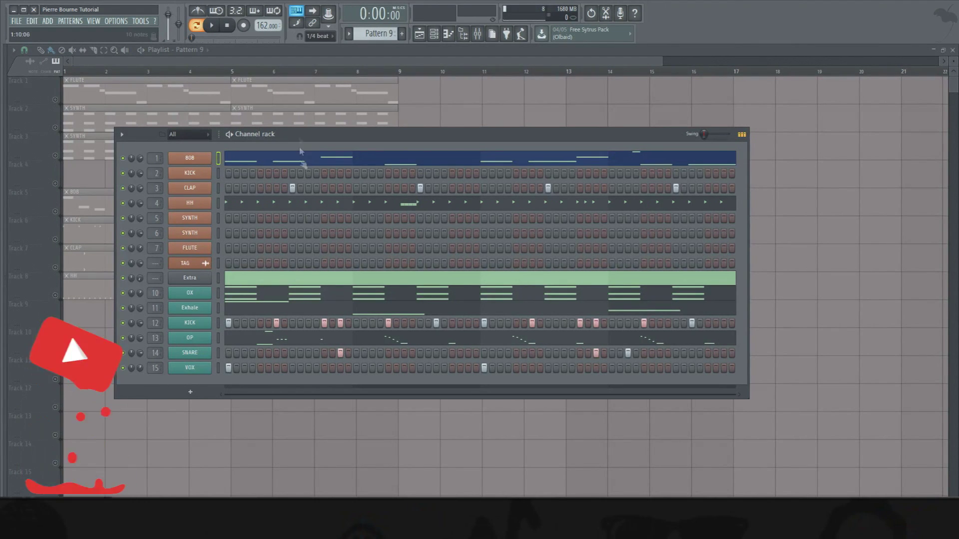
{"action": "key", "text": "F6"}
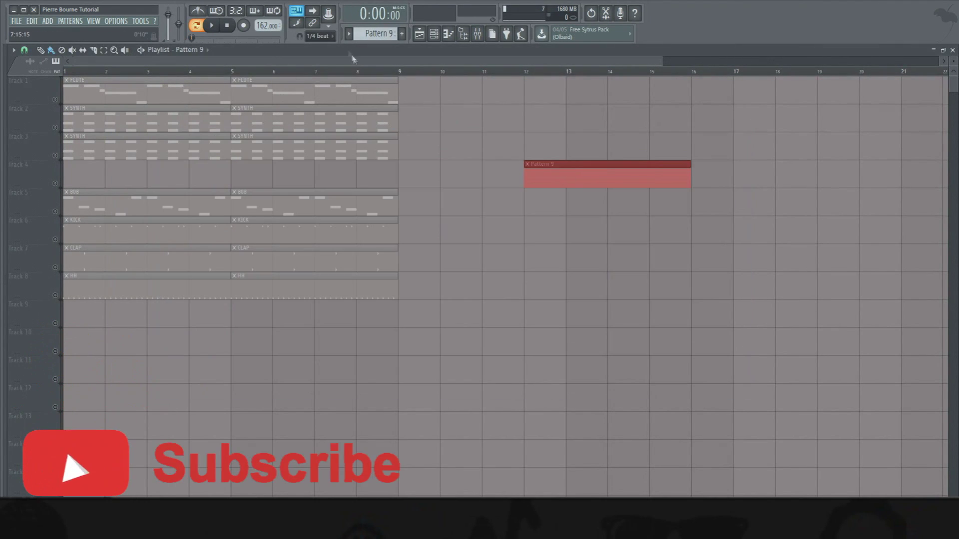
{"action": "left_click", "coordinate": [349, 33]}
{"action": "left_click", "coordinate": [415, 155]}
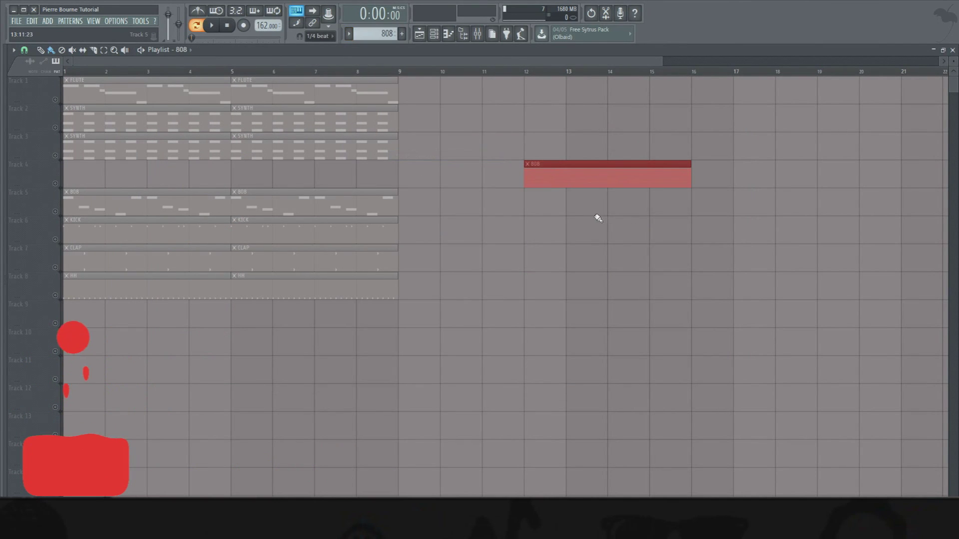
Step: Move the split 808, CLAP and HH clips to bar 13 on tracks 7, 8 and 9
{"action": "left_click_drag", "start_coordinate": [568, 256], "coordinate": [610, 255]}
{"action": "left_click_drag", "start_coordinate": [659, 345], "coordinate": [626, 275]}
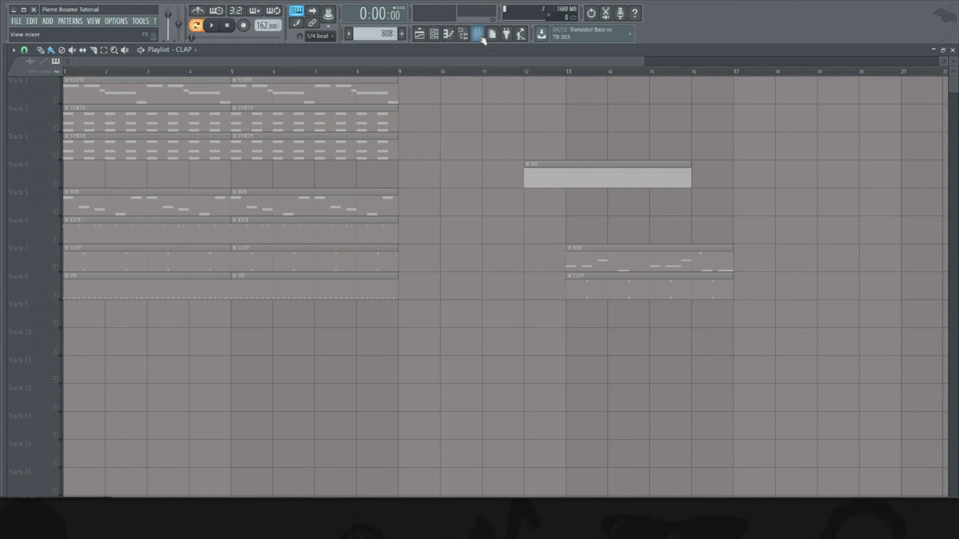
{"action": "left_click_drag", "start_coordinate": [628, 355], "coordinate": [652, 296]}
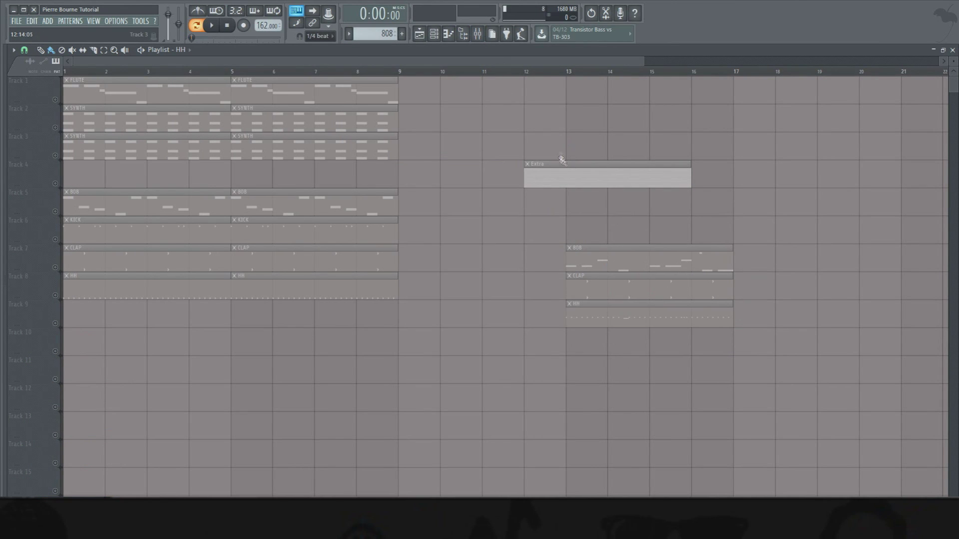
Step: Remove the Extra clip and move OX to track 10 and Exhale to track 6, both at bar 13
{"action": "left_click_drag", "start_coordinate": [562, 161], "coordinate": [519, 217]}
{"action": "right_click", "coordinate": [522, 233]}
{"action": "left_click", "coordinate": [628, 371]}
{"action": "left_click_drag", "start_coordinate": [629, 371], "coordinate": [588, 342]}
{"action": "left_click", "coordinate": [582, 220]}
Step: Shift CLAP, HH and OX down to tracks 10 to 12, and place KICK on track 9 and OP on track 13 at bar 13
{"action": "left_click_drag", "start_coordinate": [565, 168], "coordinate": [456, 248]}
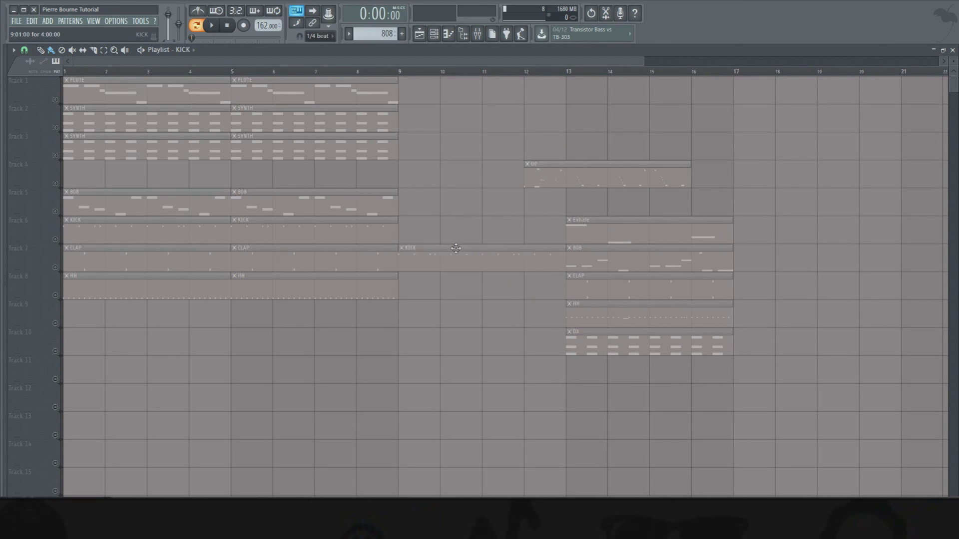
{"action": "left_click_drag", "start_coordinate": [583, 270], "coordinate": [599, 336]}
{"action": "left_click_drag", "start_coordinate": [463, 256], "coordinate": [589, 312]}
{"action": "left_click_drag", "start_coordinate": [504, 395], "coordinate": [603, 449]}
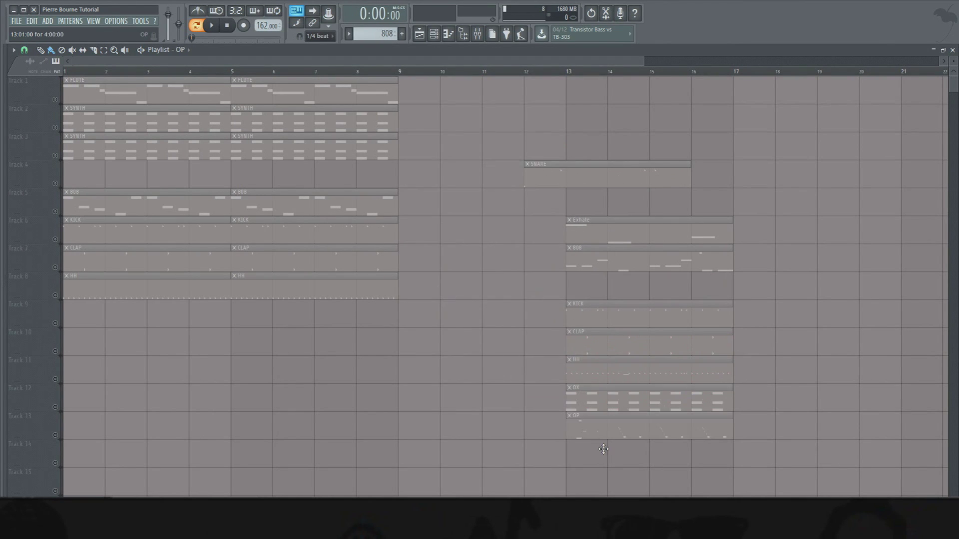
Step: Move OX to track 5 and place SNARE on track 12 and VOX on track 8, all at bar 13
{"action": "left_click_drag", "start_coordinate": [602, 411], "coordinate": [512, 199]}
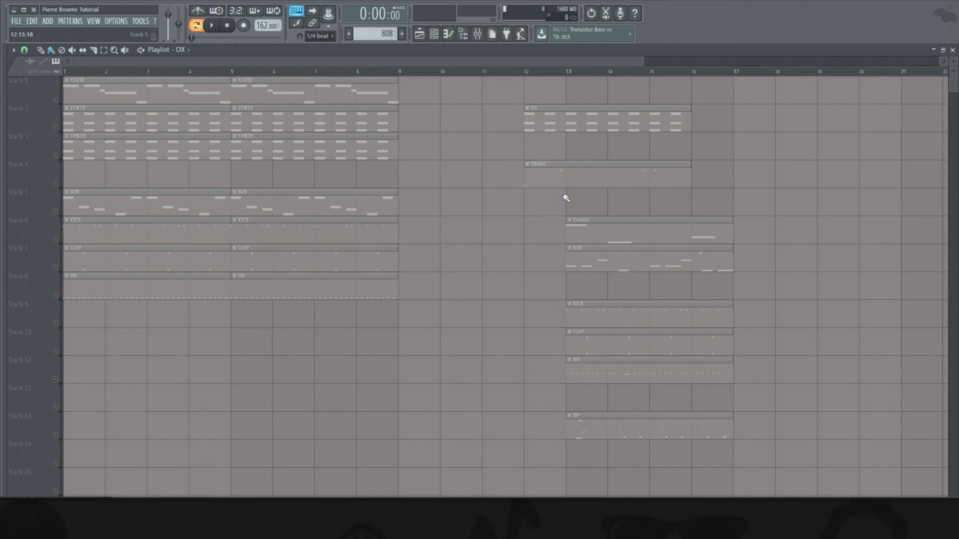
{"action": "left_click_drag", "start_coordinate": [591, 124], "coordinate": [621, 211]}
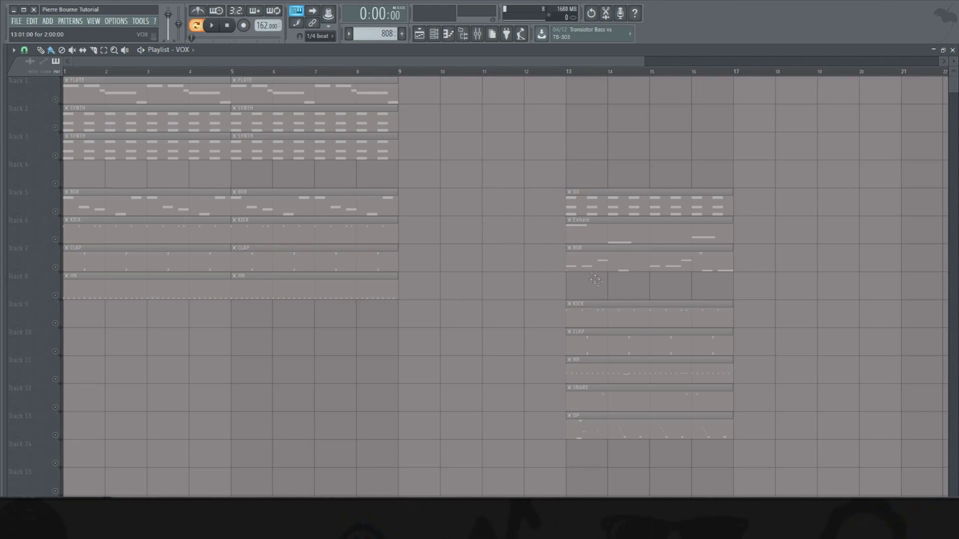
{"action": "left_click", "coordinate": [434, 35]}
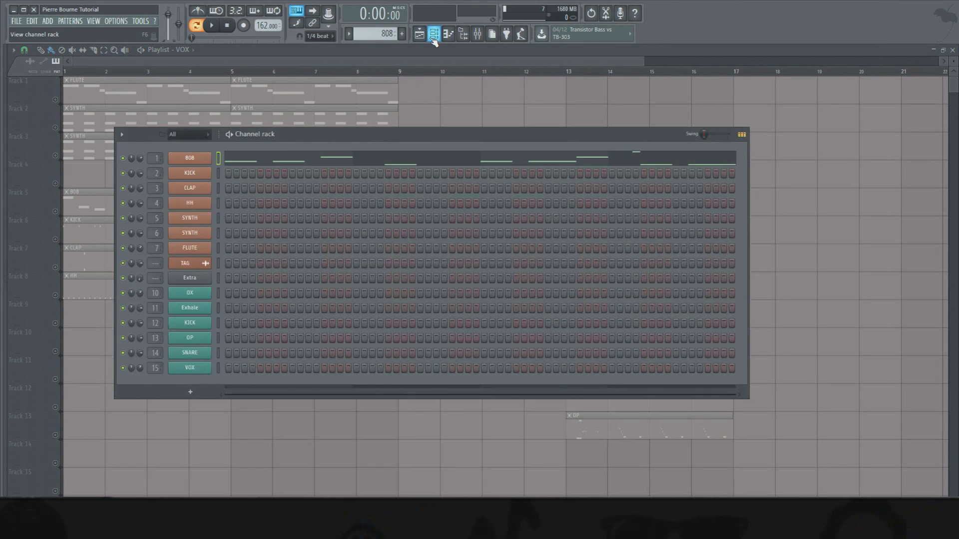
{"action": "left_click", "coordinate": [433, 40]}
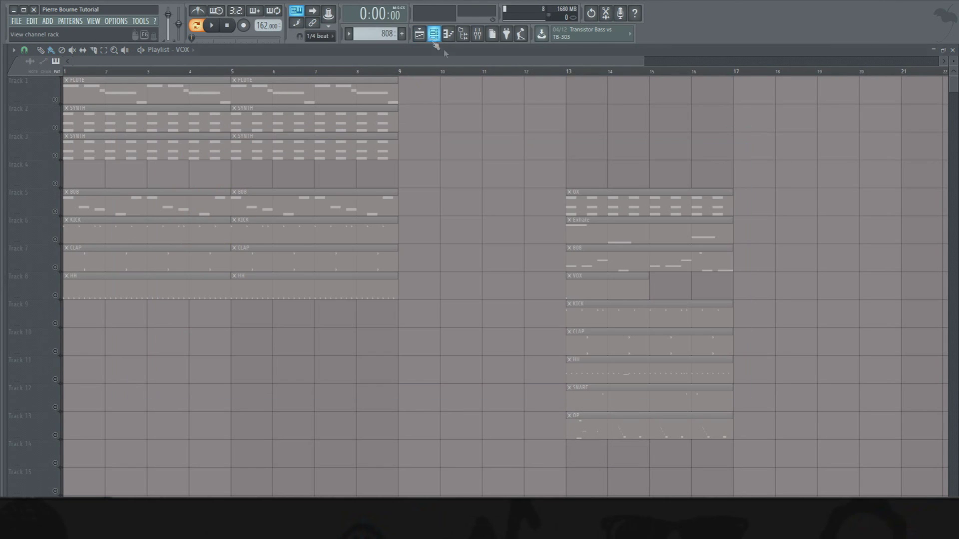
Step: Unmute the playlist tracks and repeat the VOX clip at bar 15, selecting the range from bar 13 to bar 17
{"action": "left_click", "coordinate": [55, 323]}
{"action": "left_click", "coordinate": [654, 285]}
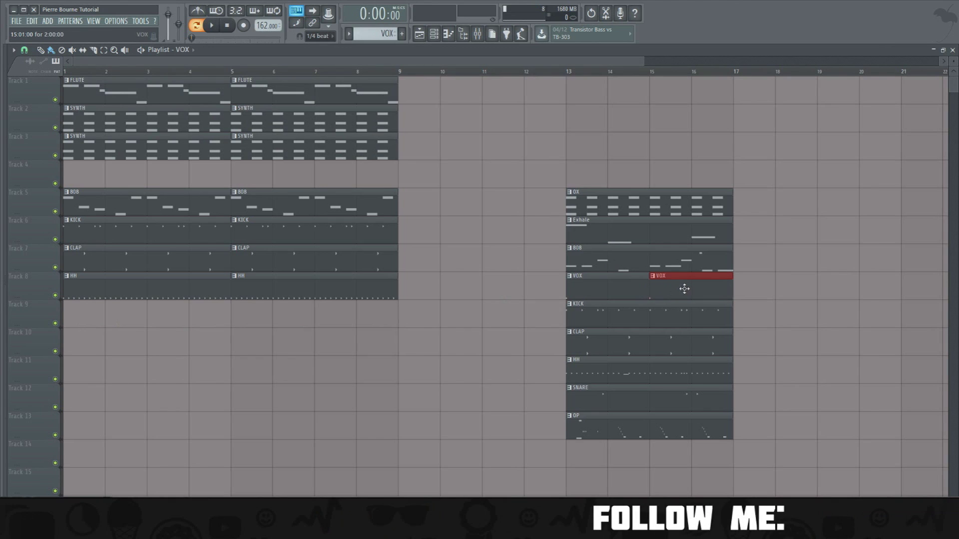
{"action": "left_click_drag", "start_coordinate": [568, 70], "coordinate": [729, 76]}
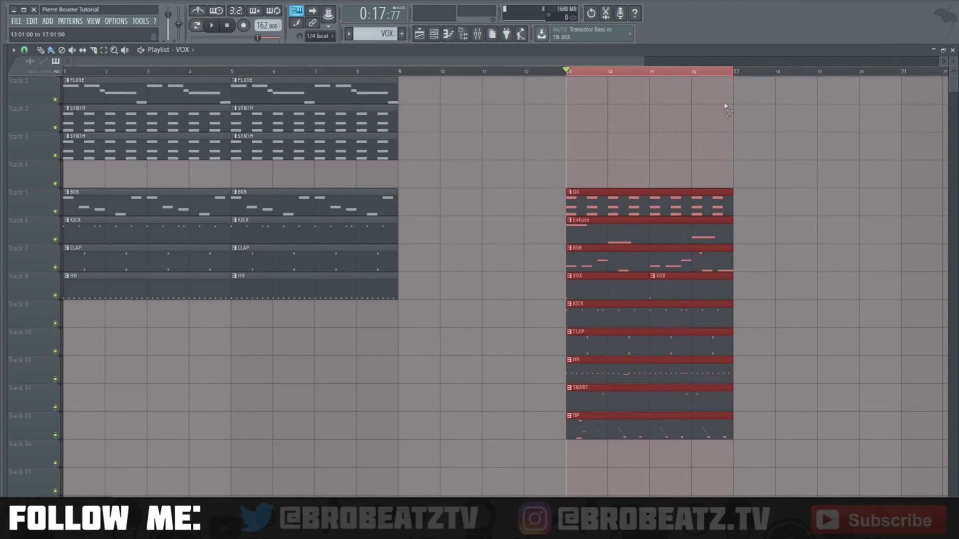
Step: Switch to the Extra pattern split from Pattern 9 and open the FLUTE channel's piano roll
{"action": "left_click", "coordinate": [432, 35]}
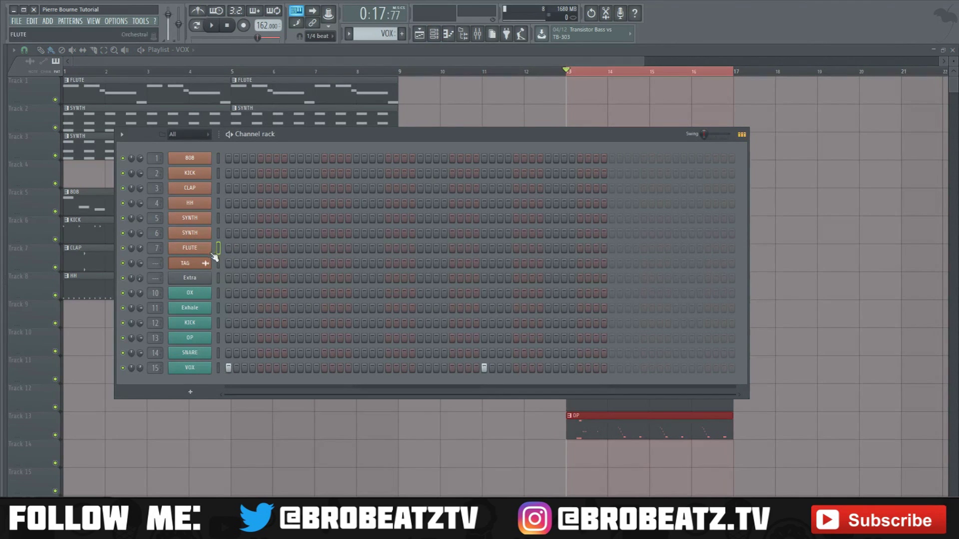
{"action": "left_click", "coordinate": [349, 33]}
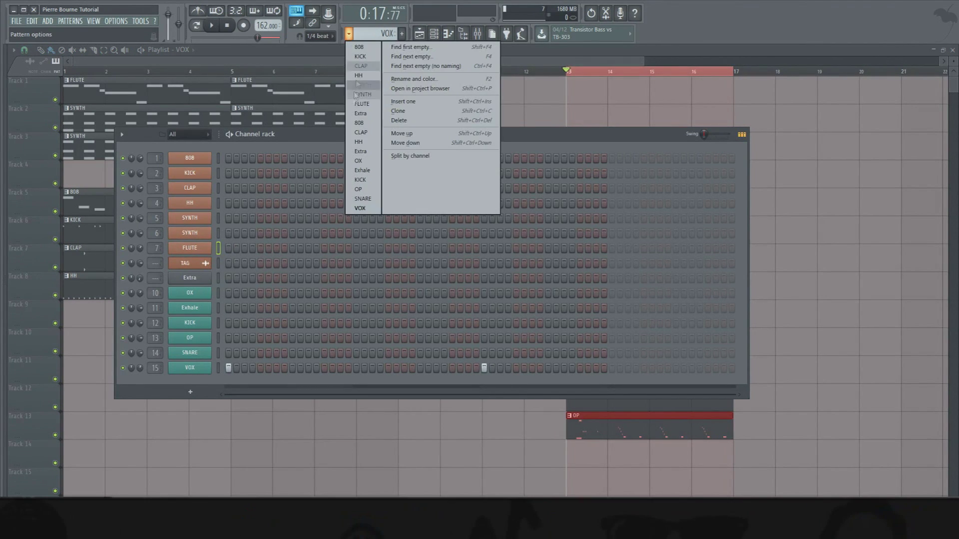
{"action": "left_click", "coordinate": [359, 155]}
{"action": "right_click", "coordinate": [207, 246]}
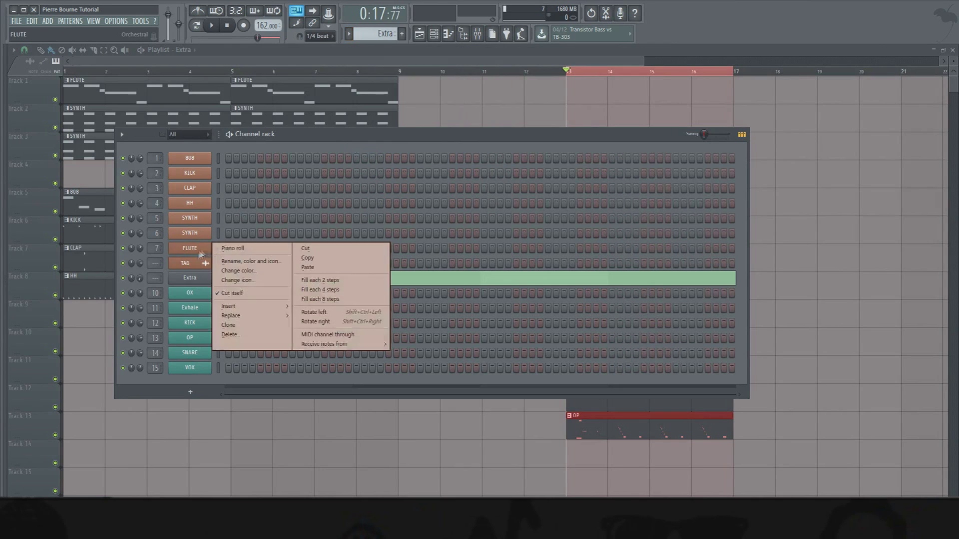
{"action": "left_click", "coordinate": [238, 249]}
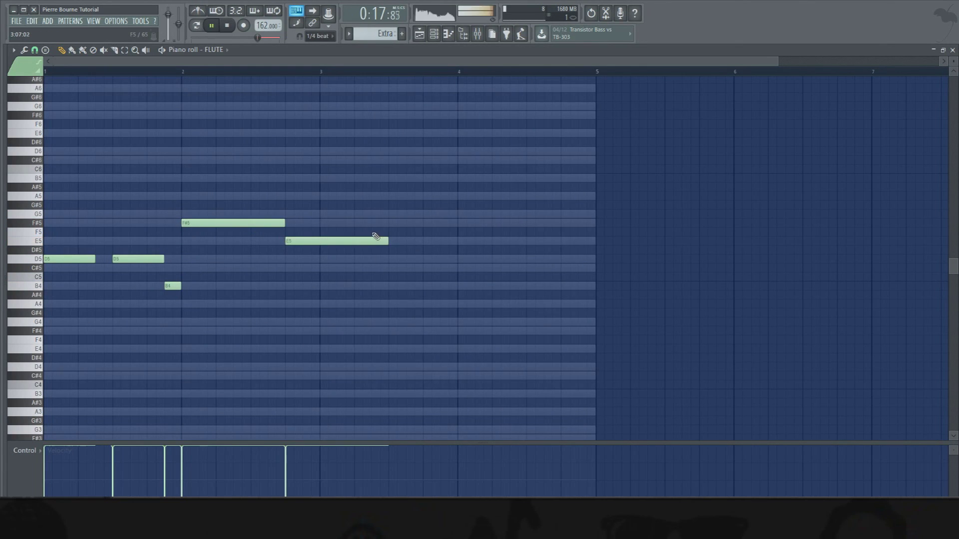
Step: Audition the flute phrase and change its final E5 to a one-beat C#5 ending at bar 3
{"action": "key", "text": "space"}
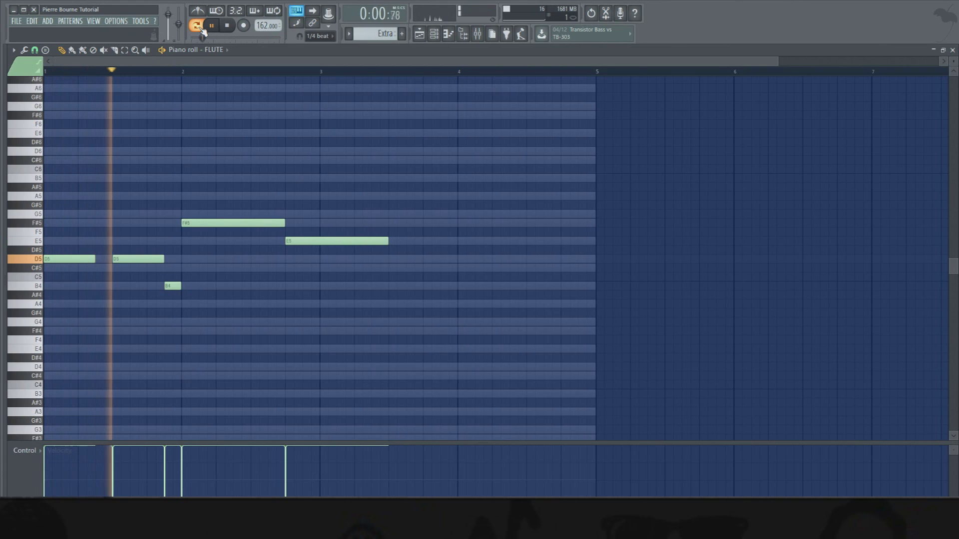
{"action": "key", "text": "space"}
{"action": "left_click_drag", "start_coordinate": [370, 263], "coordinate": [325, 275]}
Step: Copy the two-bar flute phrase to bars 3 and 4, aligned to the start of bar 3
{"action": "left_click_drag", "start_coordinate": [340, 174], "coordinate": [44, 373]}
{"action": "left_click_drag", "start_coordinate": [47, 260], "coordinate": [340, 254]}
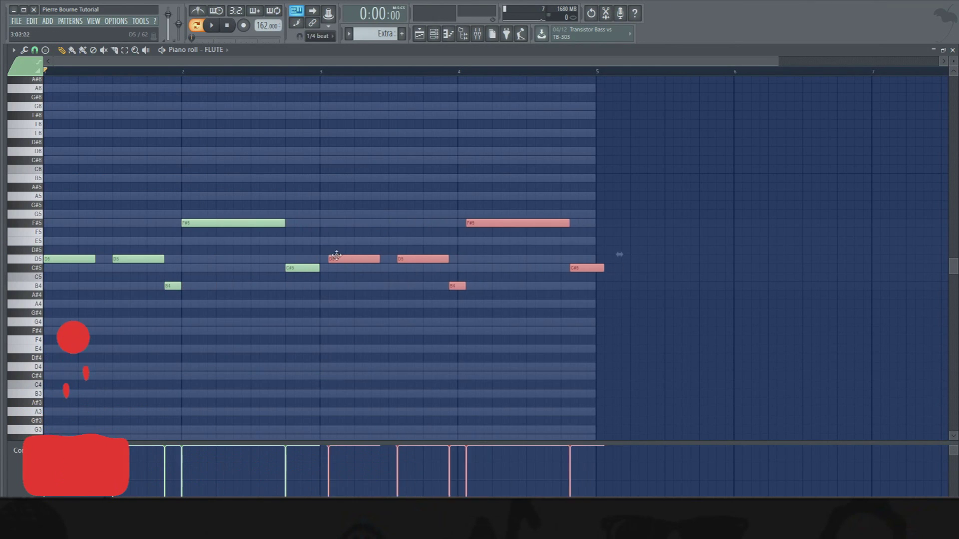
{"action": "key", "text": "ctrl+d"}
Step: Rename the Extra pattern holding the flute melody as Flute
{"action": "left_click", "coordinate": [435, 35]}
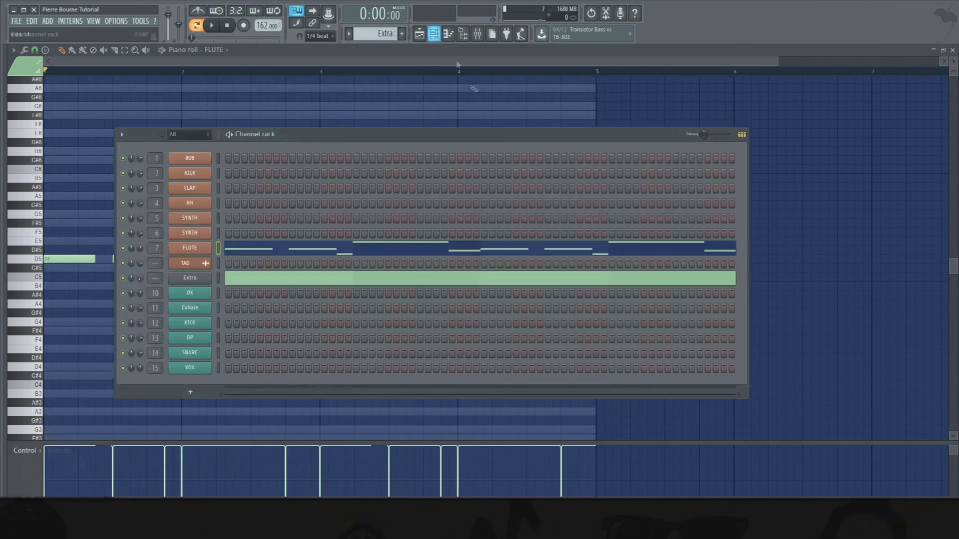
{"action": "left_click", "coordinate": [349, 34]}
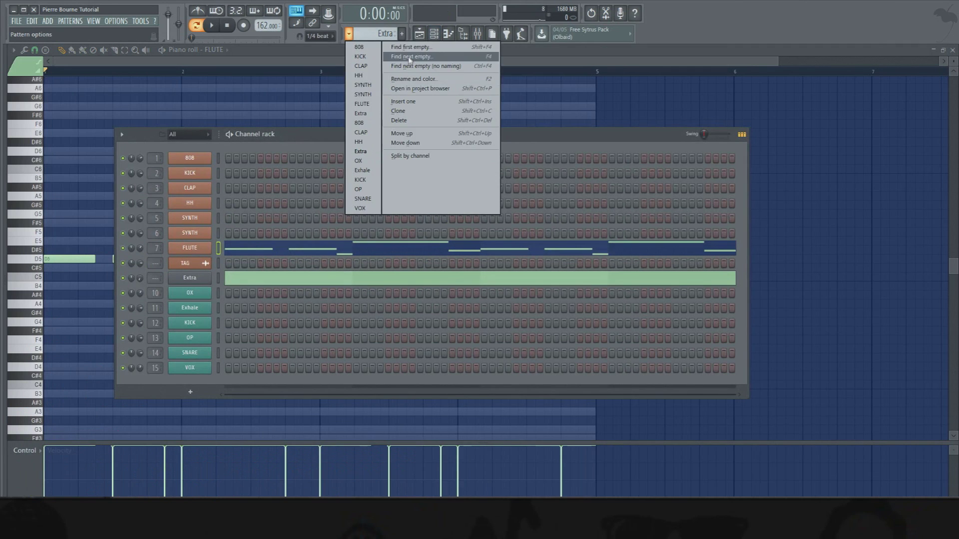
{"action": "left_click", "coordinate": [410, 79]}
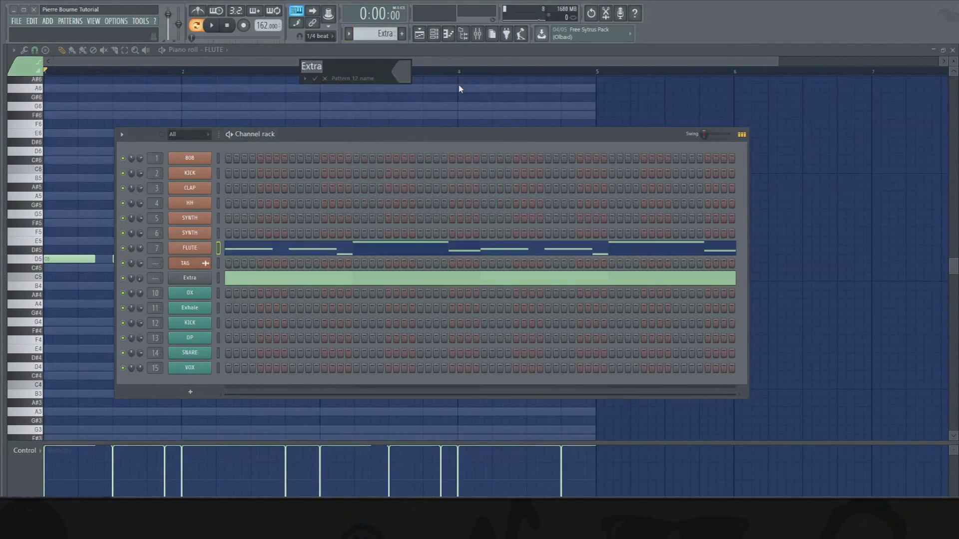
{"action": "key", "text": "BackSpace"}
{"action": "key", "text": "BackSpace"}
{"action": "key", "text": "BackSpace"}
{"action": "key", "text": "BackSpace"}
{"action": "key", "text": "BackSpace"}
{"action": "type", "text": "Flute"}
{"action": "key", "text": "Return"}
Step: Place the Flute pattern at bar 13 on track 4 and audition the section with the mixer open
{"action": "left_click", "coordinate": [420, 34]}
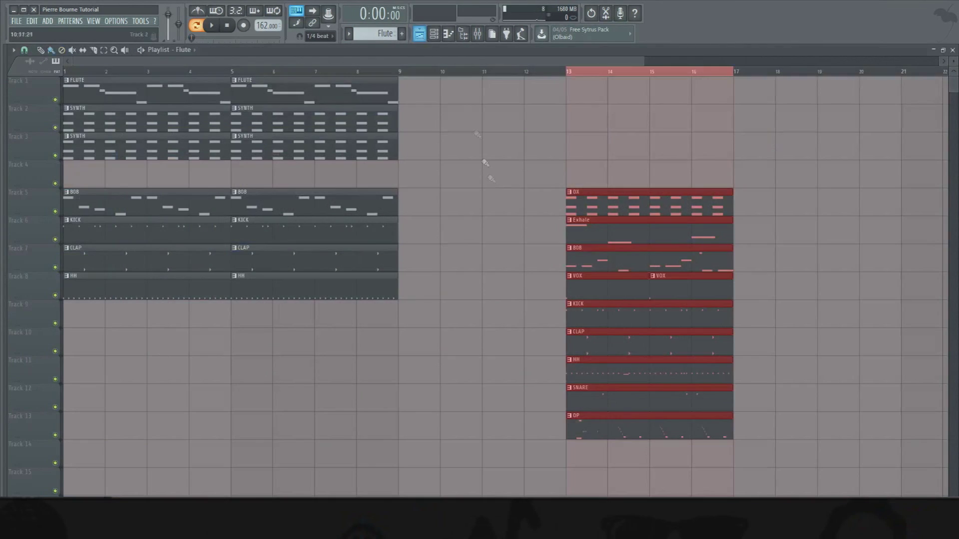
{"action": "left_click", "coordinate": [567, 73]}
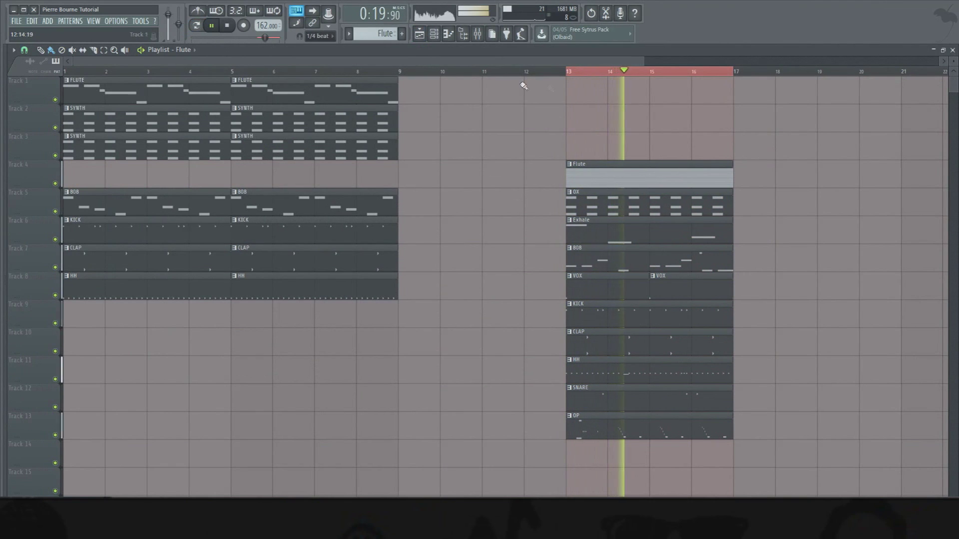
{"action": "left_click", "coordinate": [477, 33]}
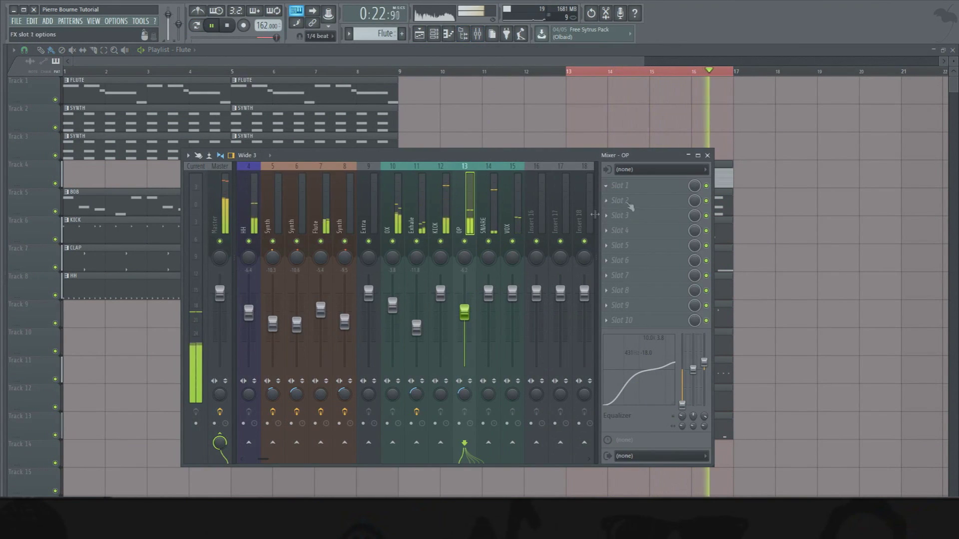
{"action": "key", "text": "space"}
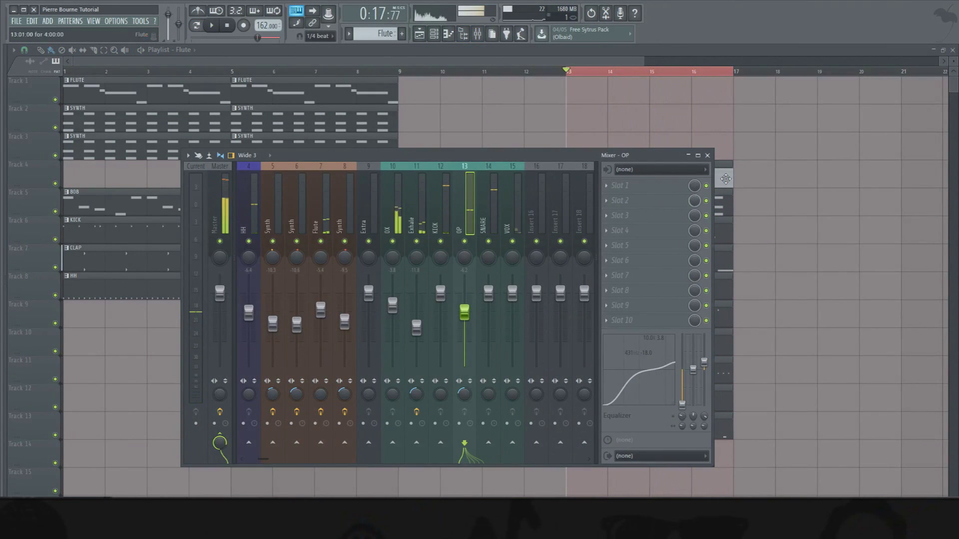
Step: Change the flute melody's final note at the end of bar 4 to A5 and audition the phrase
{"action": "key", "text": "F7"}
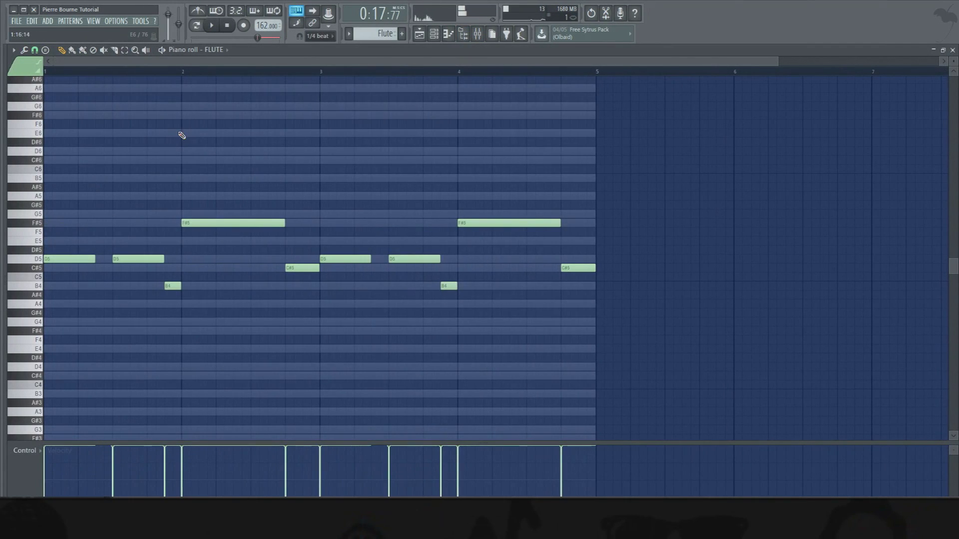
{"action": "key", "text": "space"}
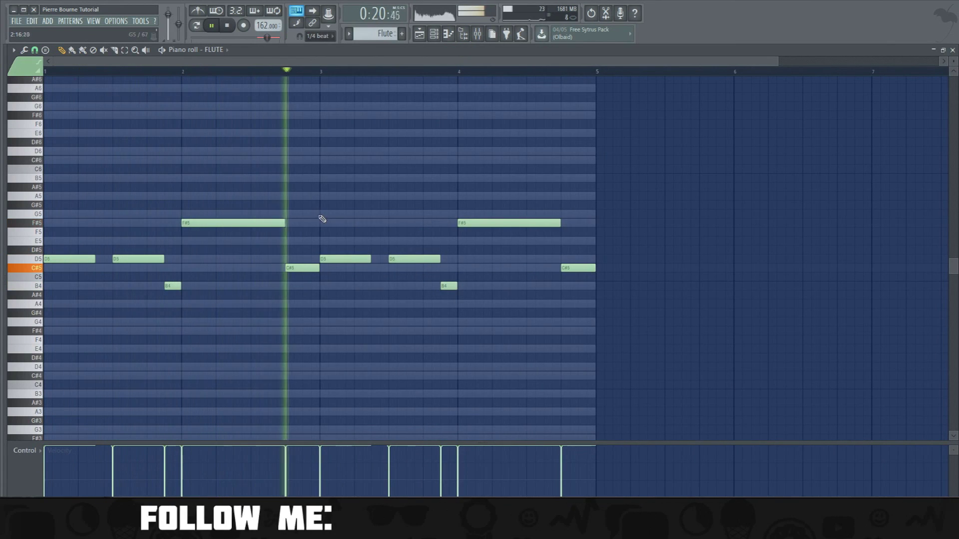
{"action": "left_click_drag", "start_coordinate": [565, 268], "coordinate": [575, 178]}
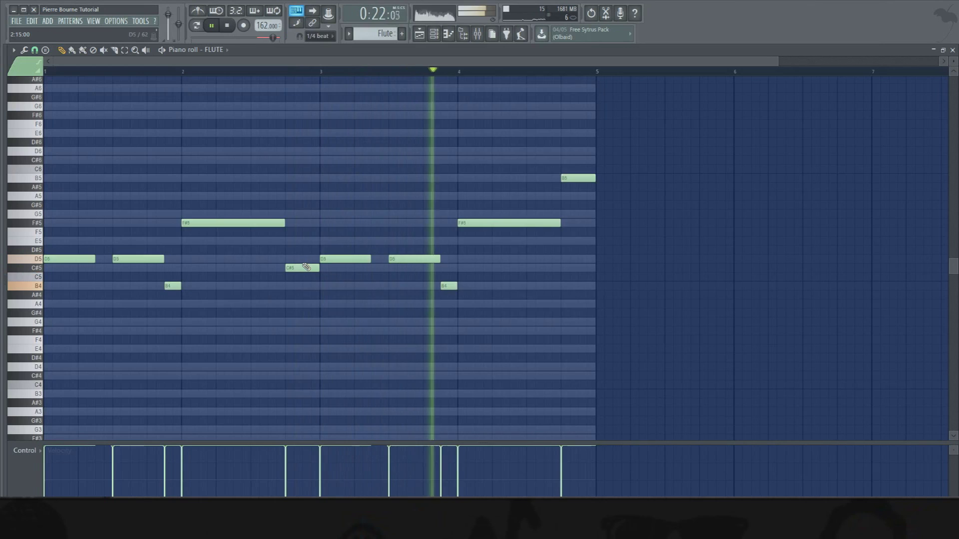
{"action": "key", "text": "ctrl+a"}
{"action": "key", "text": "space"}
{"action": "left_click", "coordinate": [563, 197]}
{"action": "key", "text": "space"}
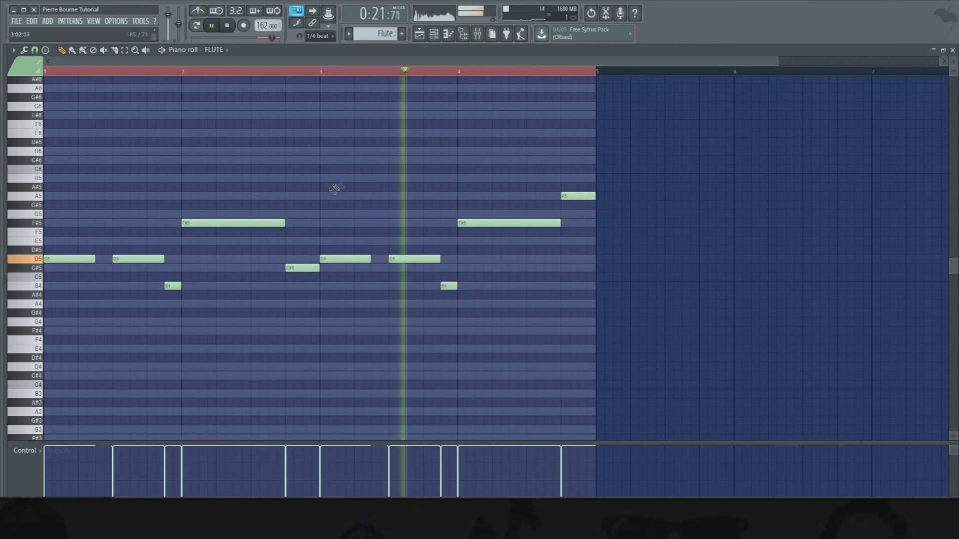
Step: Try a one-beat high note on C#6 and B5 near the end of bar 2 of the flute melody
{"action": "left_click", "coordinate": [254, 160]}
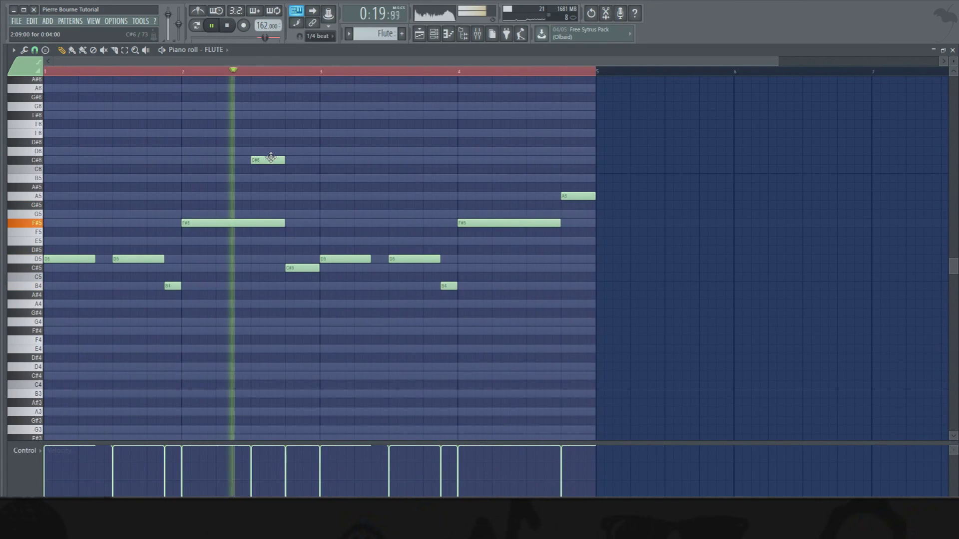
{"action": "left_click_drag", "start_coordinate": [269, 159], "coordinate": [272, 179]}
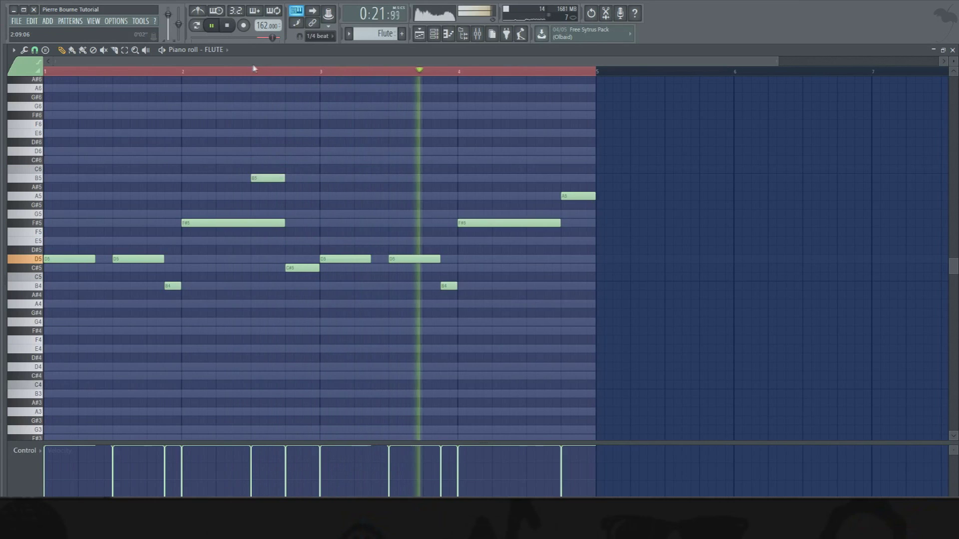
{"action": "right_click", "coordinate": [268, 179]}
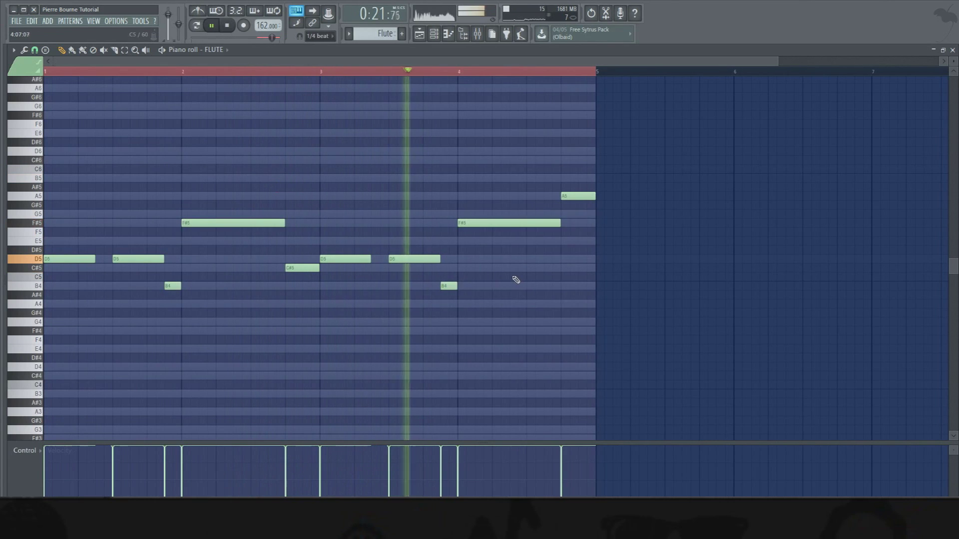
Step: Try transposing the whole flute melody up one octave during playback
{"action": "key", "text": "ctrl+a"}
{"action": "key", "text": "ctrl+Up"}
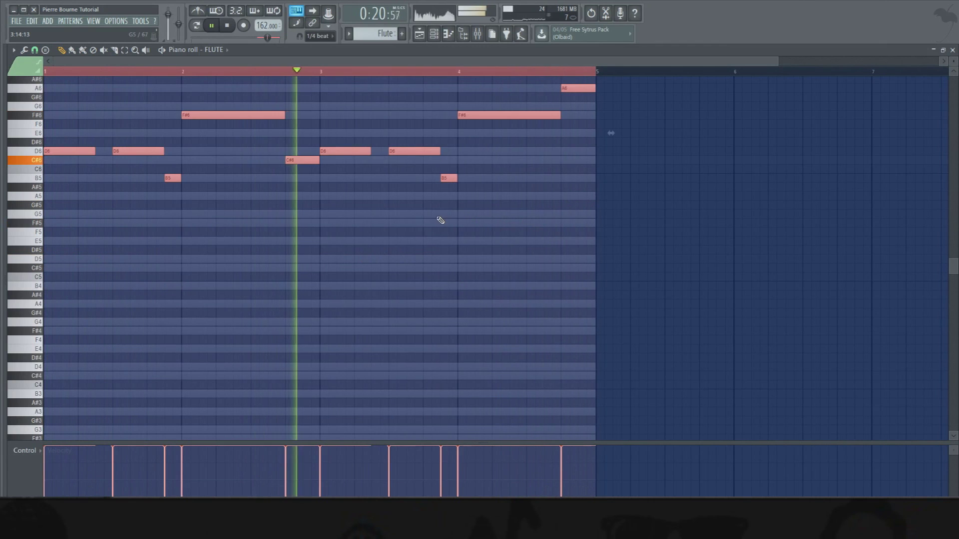
{"action": "scroll", "coordinate": [443, 218], "scroll_direction": "up", "scroll_amount": 4}
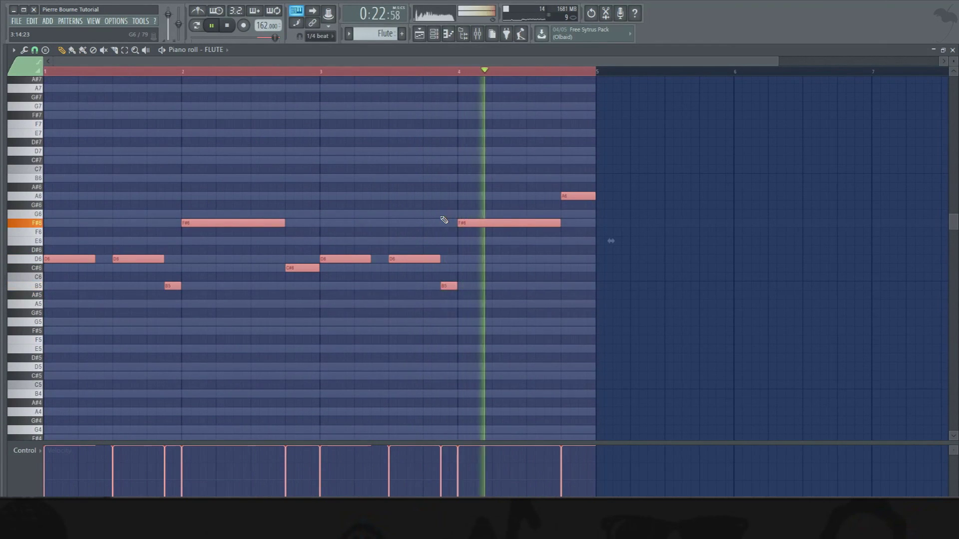
{"action": "key", "text": "ctrl+Down"}
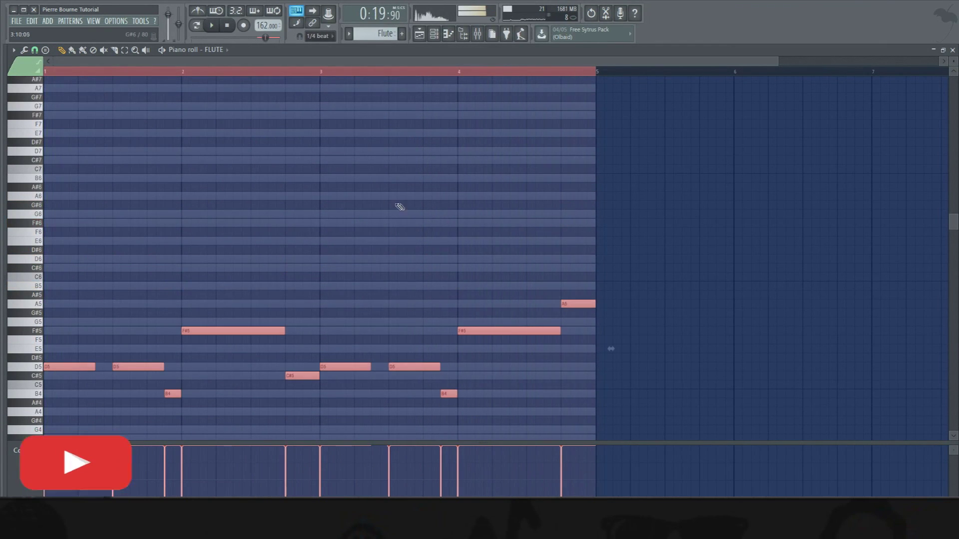
Step: Raise the Flute mixer track's volume slightly and boost its equalizer's mid band by about 3.5 dB near 1.2 kHz while auditioning
{"action": "key", "text": "space"}
{"action": "left_click", "coordinate": [477, 33]}
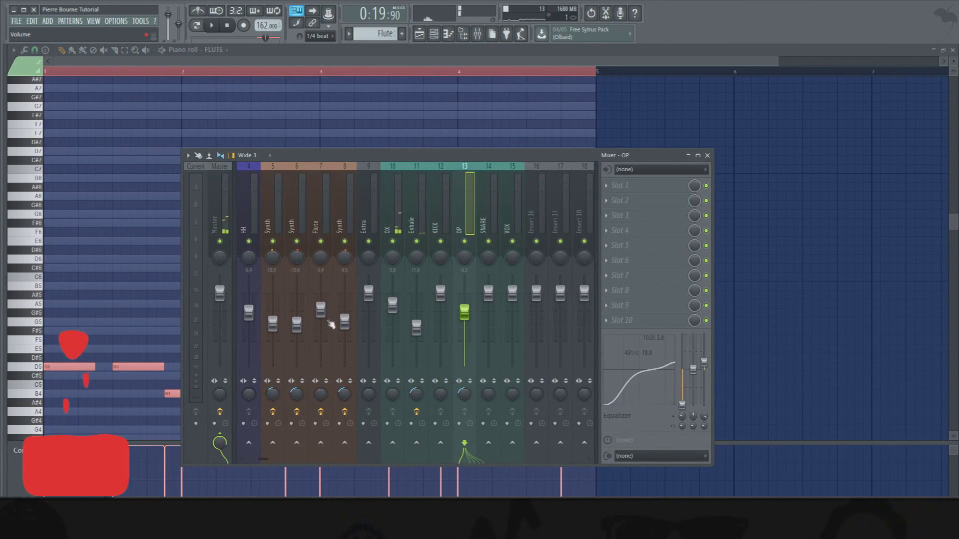
{"action": "left_click", "coordinate": [330, 213]}
{"action": "left_click_drag", "start_coordinate": [638, 404], "coordinate": [644, 358]}
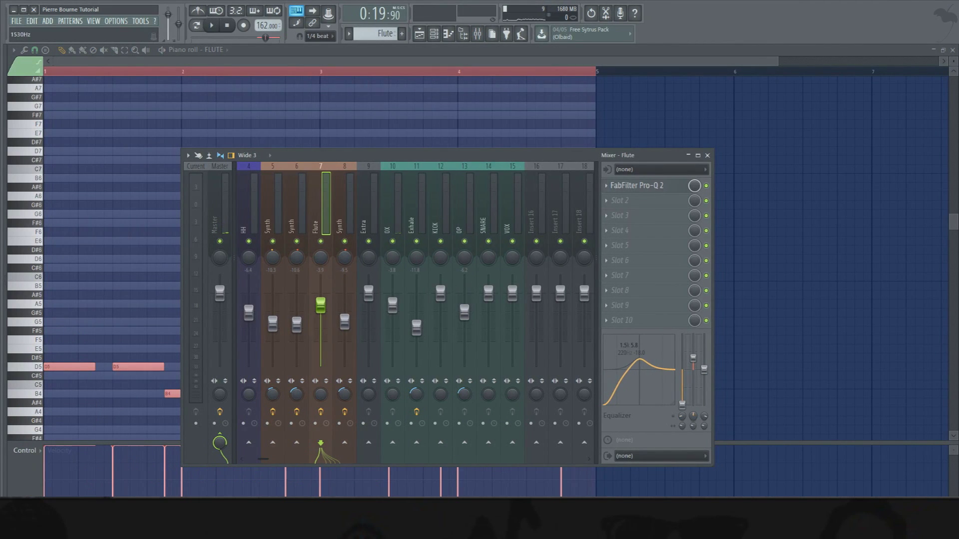
{"action": "key", "text": "space"}
{"action": "mouse_move", "coordinate": [640, 358]}
{"action": "left_mouse_down"}
{"action": "mouse_move", "coordinate": [643, 350]}
{"action": "mouse_move", "coordinate": [637, 364]}
{"action": "left_mouse_up"}
{"action": "scroll", "coordinate": [637, 364], "scroll_direction": "down", "scroll_amount": 3}
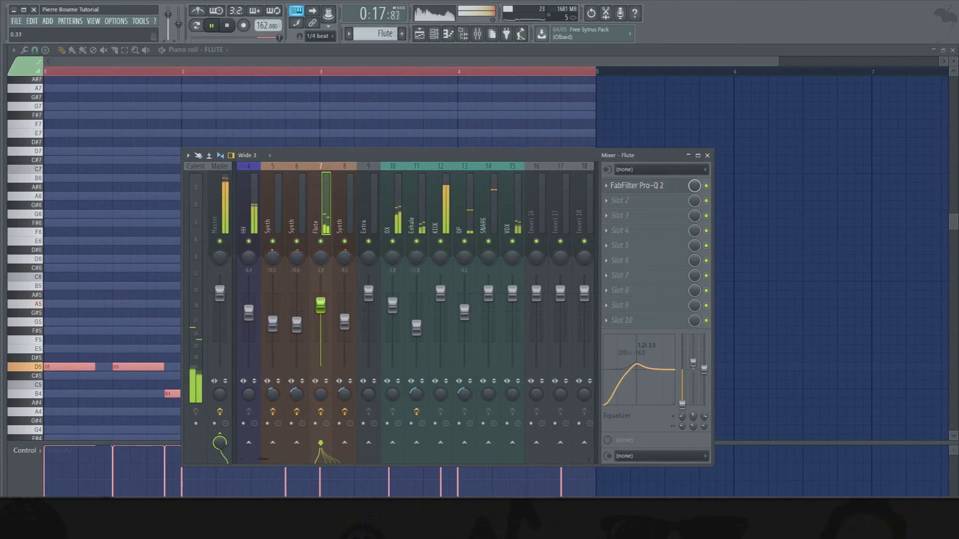
{"action": "left_click", "coordinate": [707, 155]}
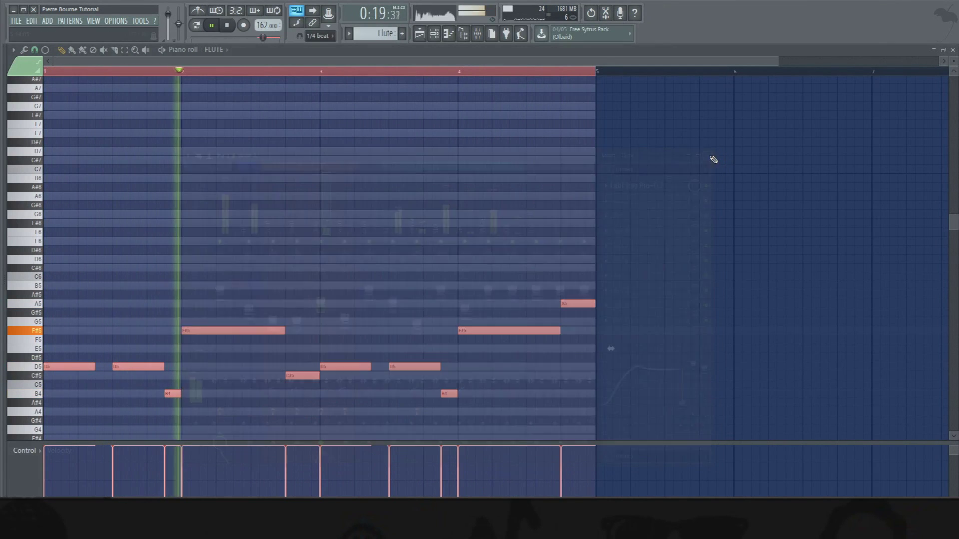
Step: Duplicate all clips of the bar 13–16 section in the playlist to bars 17–20
{"action": "left_click", "coordinate": [423, 37]}
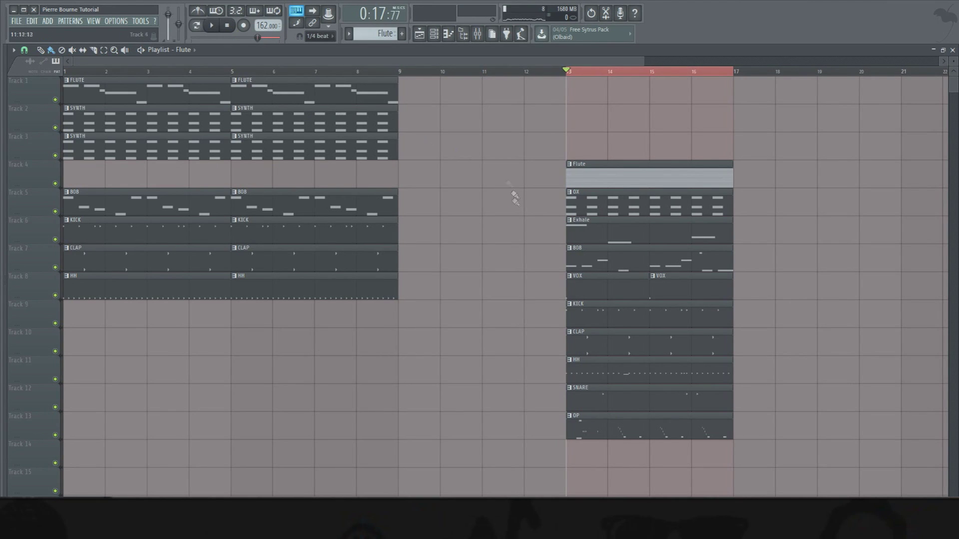
{"action": "left_click_drag", "start_coordinate": [573, 154], "coordinate": [606, 415]}
{"action": "key", "text": "ctrl+b"}
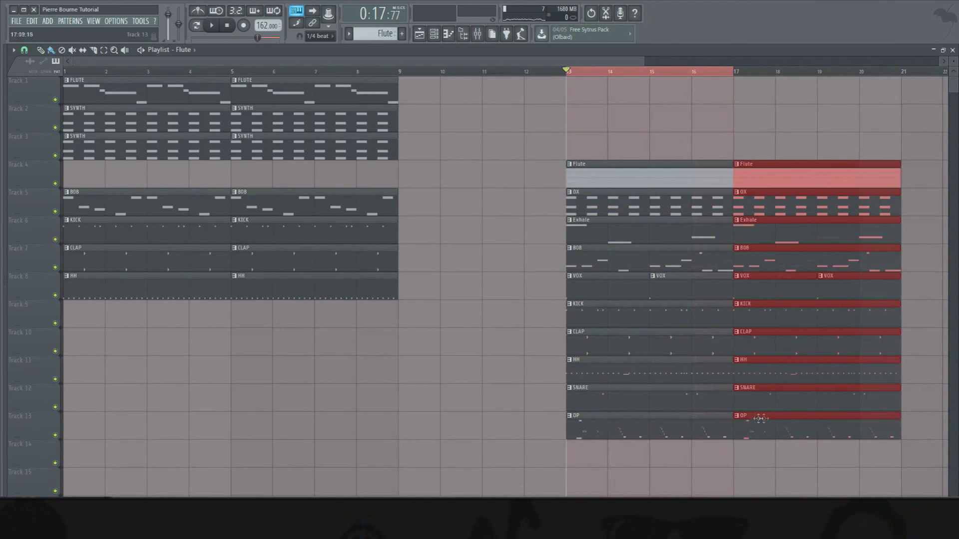
{"action": "left_click", "coordinate": [613, 453]}
Step: Remove the HH, OP, KICK, SNARE, both VOX and Flute clips from bars 13–16, leaving a stripped-down intro to the second section
{"action": "right_click", "coordinate": [605, 370]}
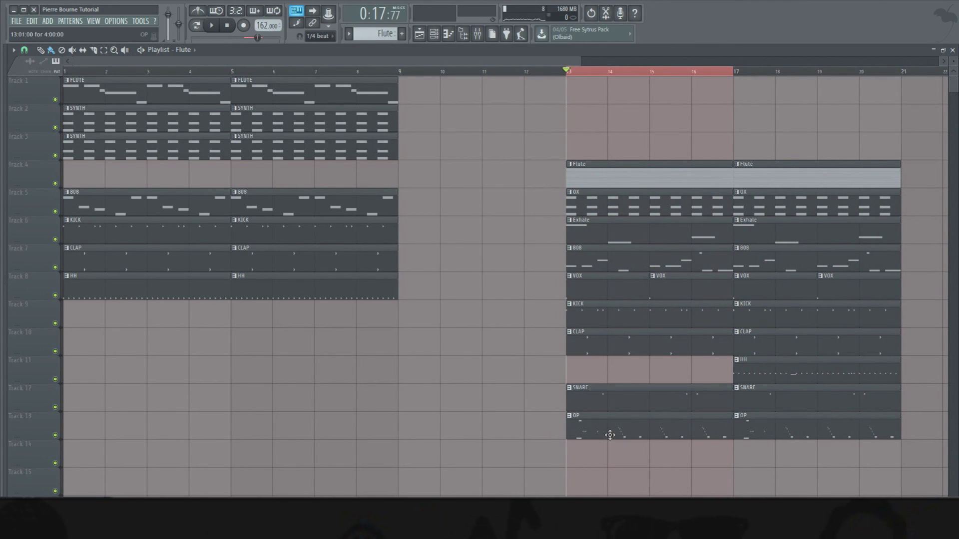
{"action": "right_click", "coordinate": [608, 435]}
{"action": "right_click", "coordinate": [639, 319]}
{"action": "right_click", "coordinate": [631, 397]}
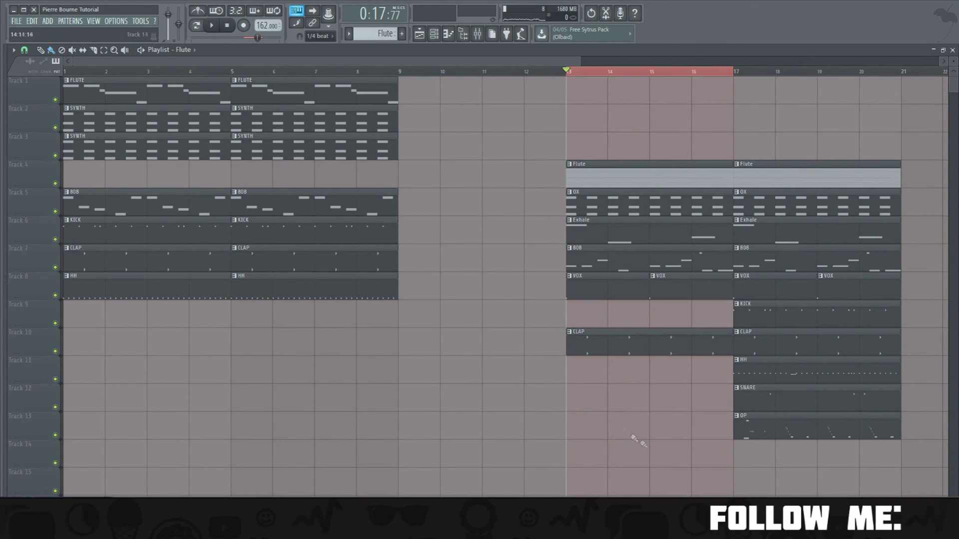
{"action": "right_click", "coordinate": [709, 290]}
{"action": "right_click", "coordinate": [607, 289]}
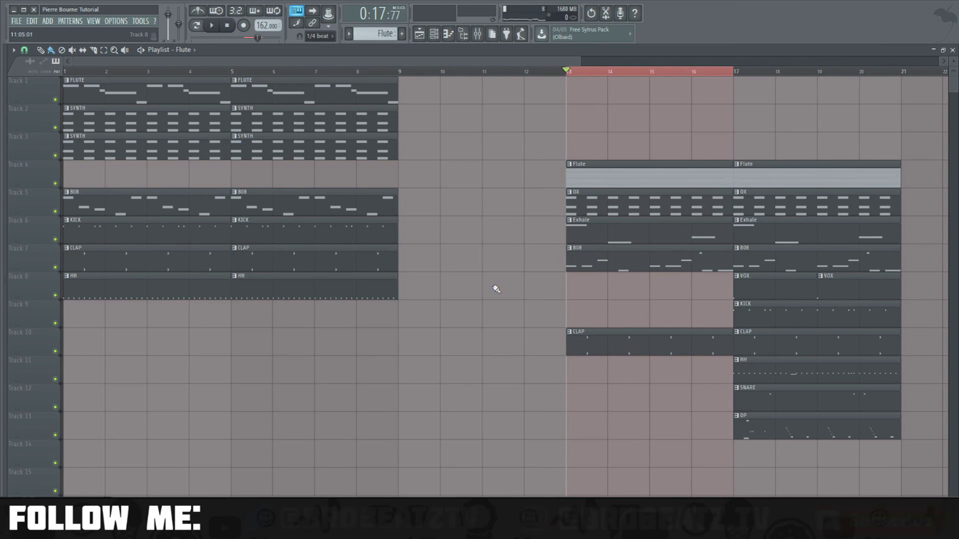
{"action": "right_click", "coordinate": [567, 182]}
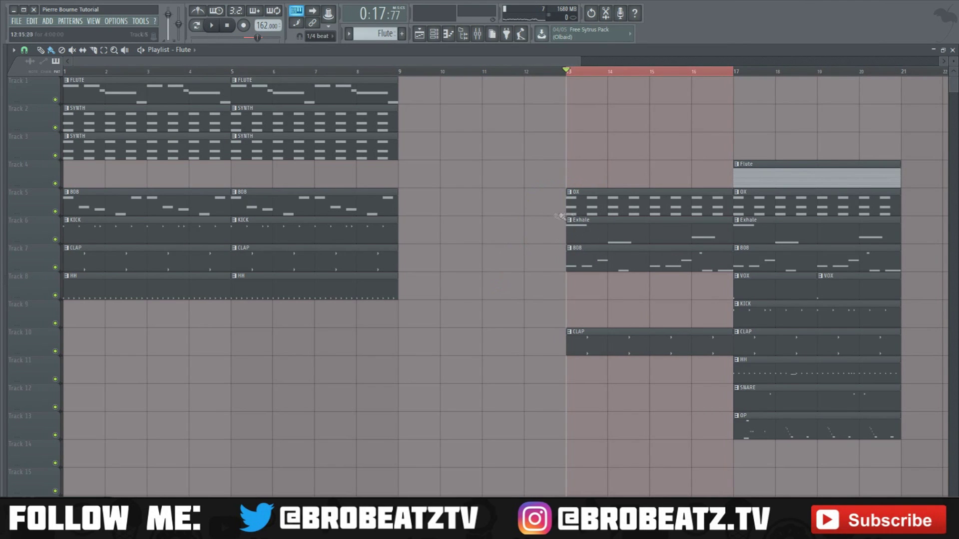
Step: Remove the FLUTE, KICK and HH clips from bars 1–4 and audition the opening
{"action": "right_click", "coordinate": [115, 98]}
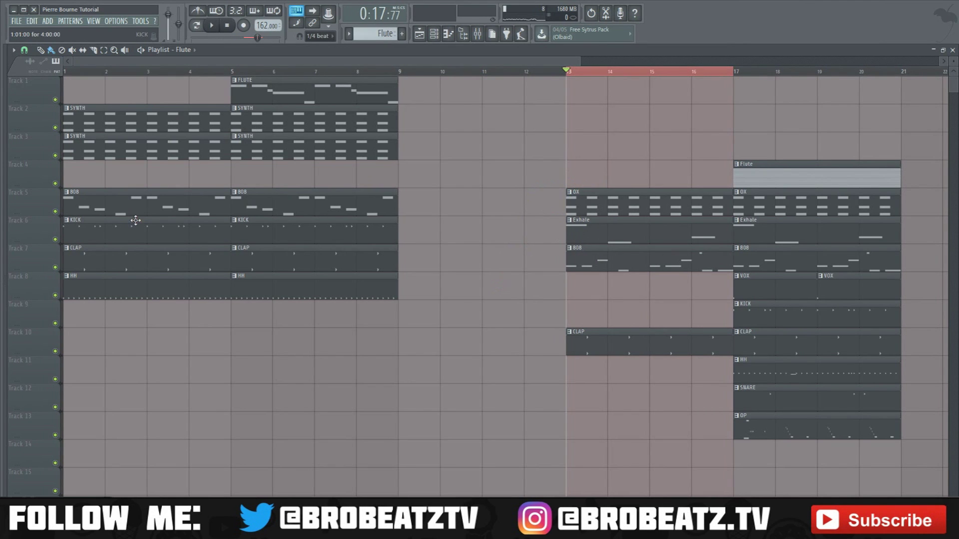
{"action": "right_click", "coordinate": [138, 240]}
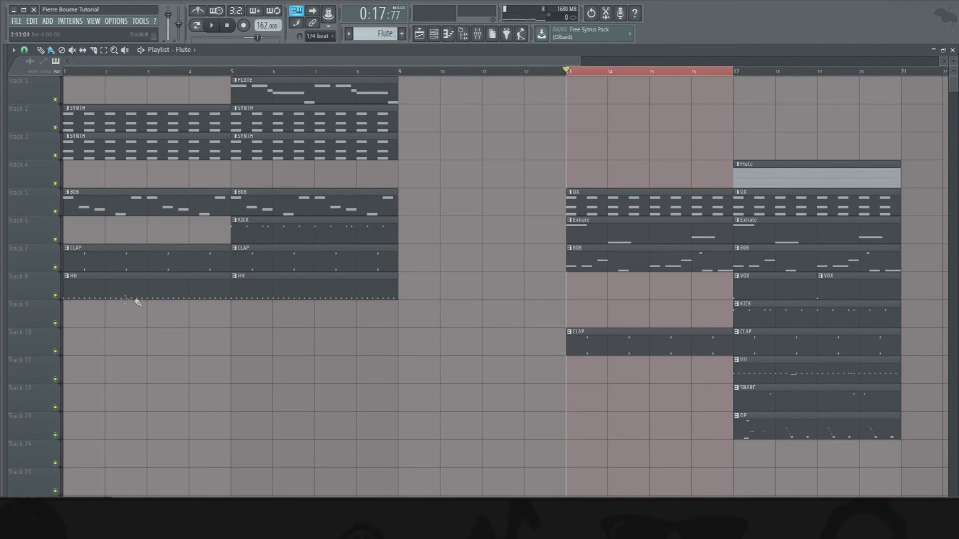
{"action": "right_click", "coordinate": [94, 295]}
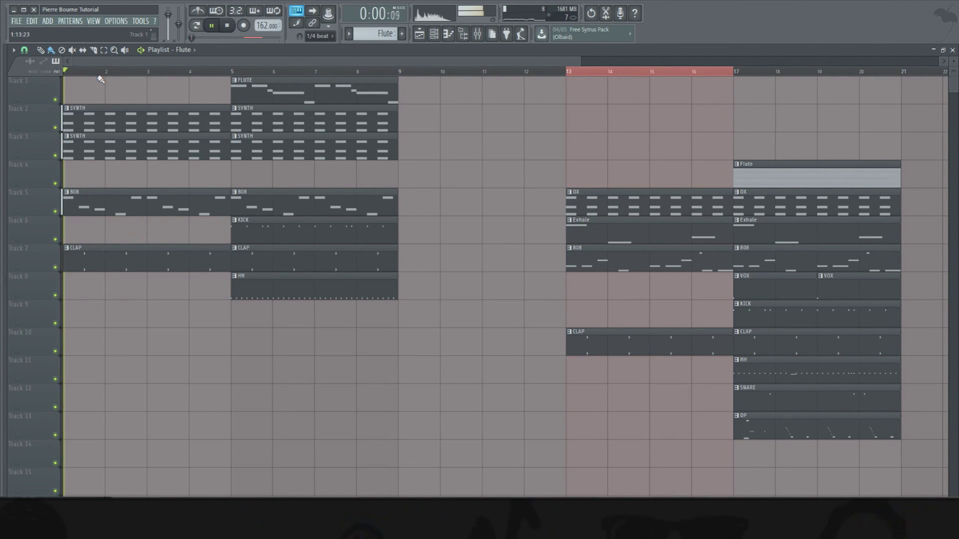
{"action": "key", "text": "space"}
Step: Transpose all notes of the first section's 808 pattern down one octave and return to the playlist
{"action": "double_click", "coordinate": [156, 205]}
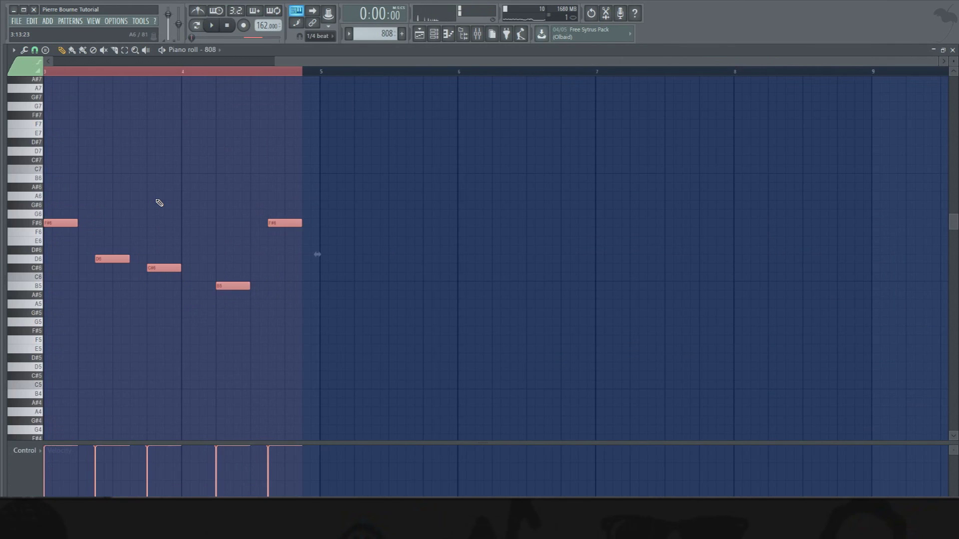
{"action": "key", "text": "ctrl+Down"}
{"action": "left_click", "coordinate": [294, 71]}
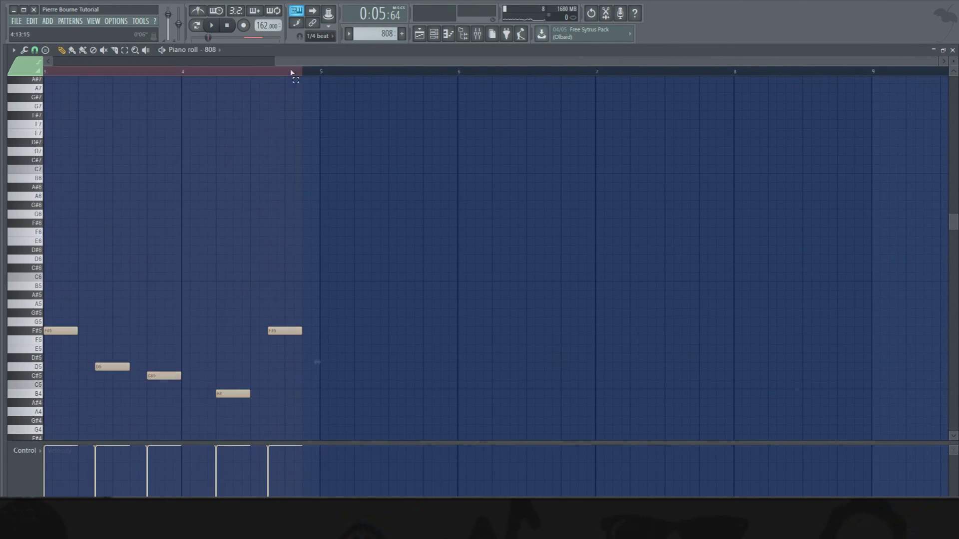
{"action": "left_click", "coordinate": [421, 38]}
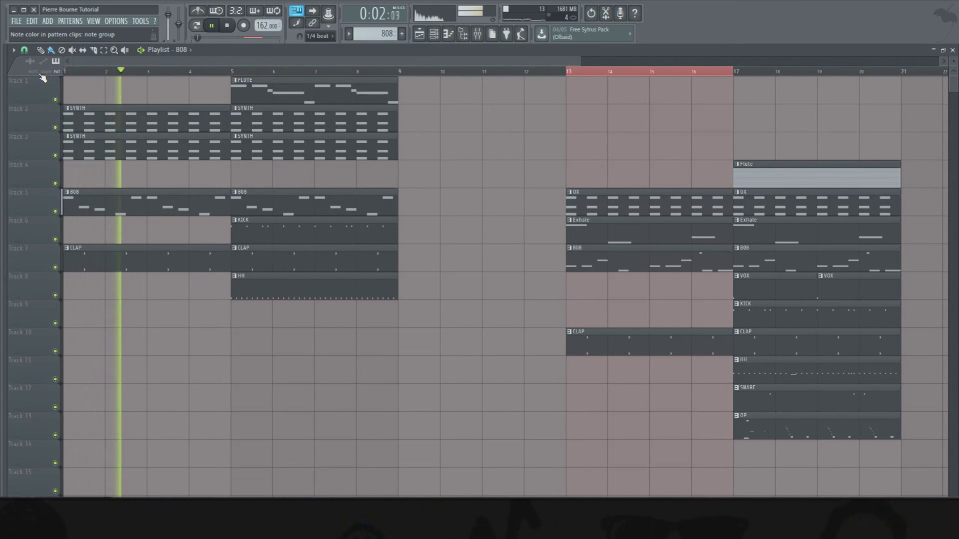
Step: Move all clips from bars 13–20 to bars 9–16 and up three tracks, directly following the first section, and set playback to bar 13
{"action": "left_click_drag", "start_coordinate": [628, 161], "coordinate": [866, 452]}
{"action": "left_click_drag", "start_coordinate": [841, 411], "coordinate": [674, 330]}
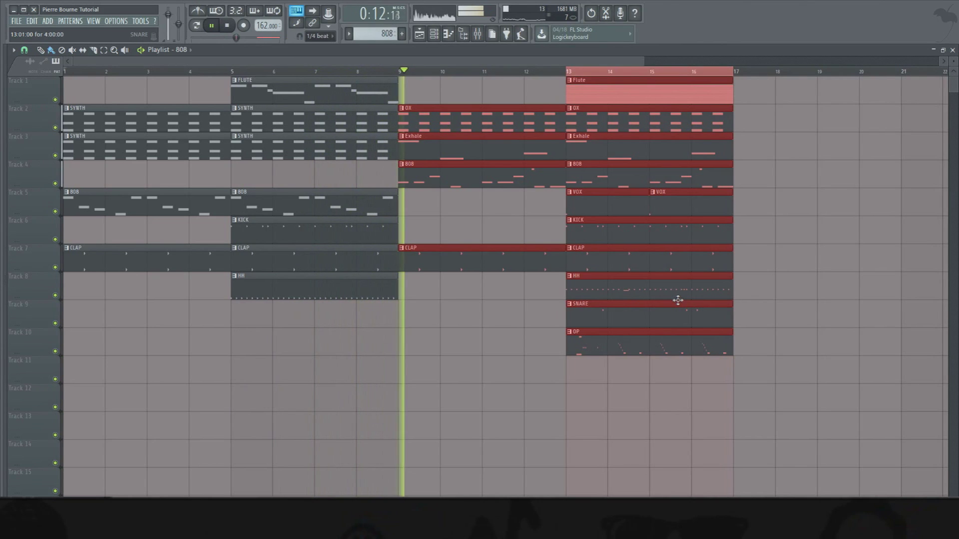
{"action": "key", "text": "space"}
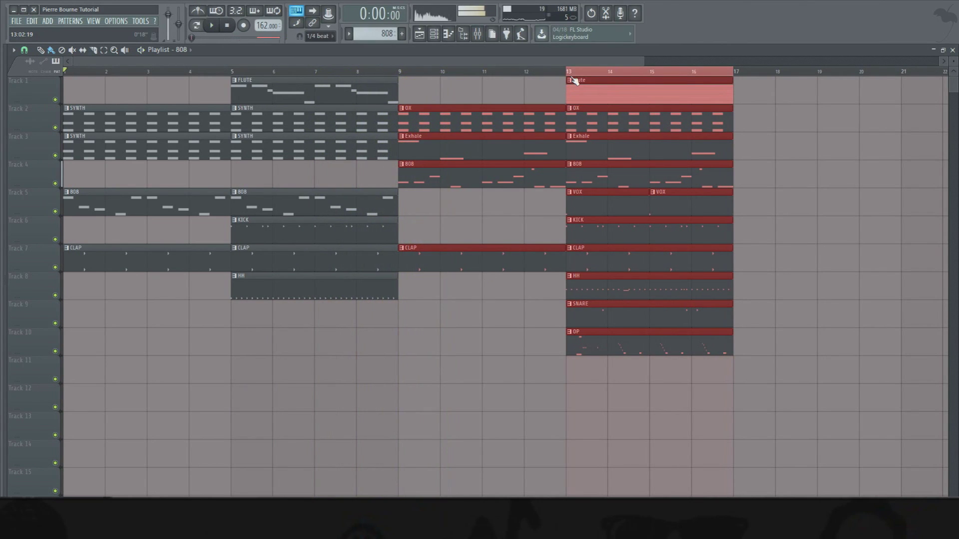
{"action": "left_click", "coordinate": [576, 80]}
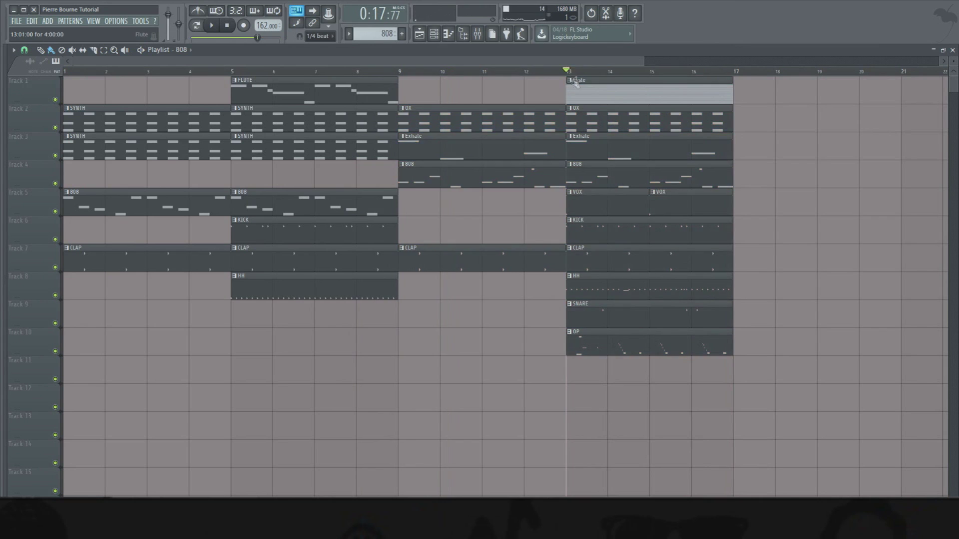
Step: Duplicate the full bar 13–16 section on tracks 1 to 10 to bars 17–20
{"action": "left_click_drag", "start_coordinate": [648, 86], "coordinate": [782, 410]}
{"action": "key", "text": "ctrl+b"}
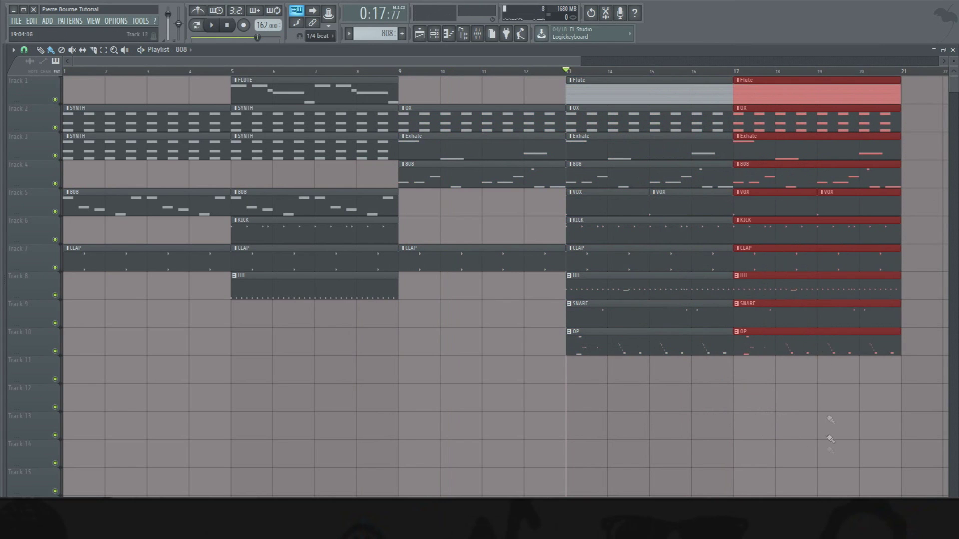
{"action": "left_click", "coordinate": [406, 222]}
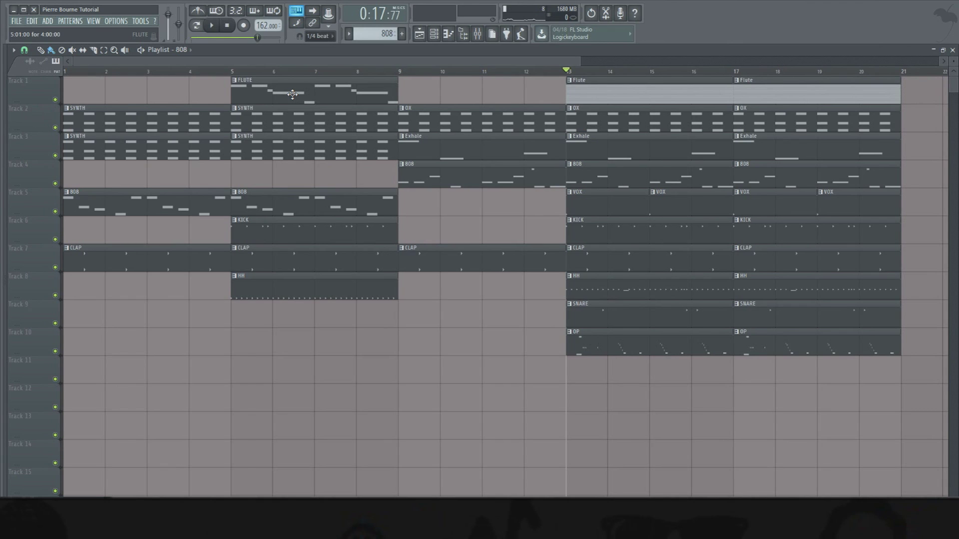
{"action": "scroll", "coordinate": [394, 338], "scroll_direction": "down", "scroll_amount": 2}
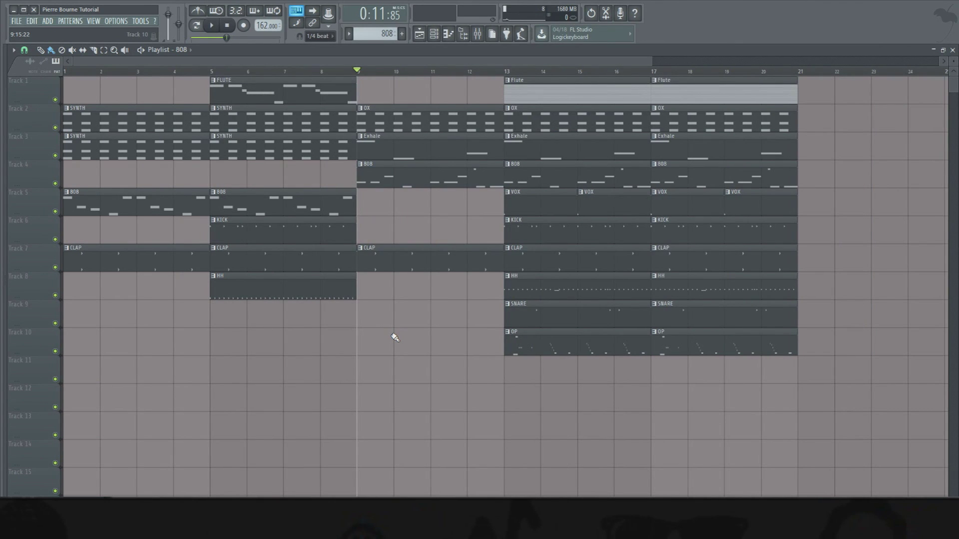